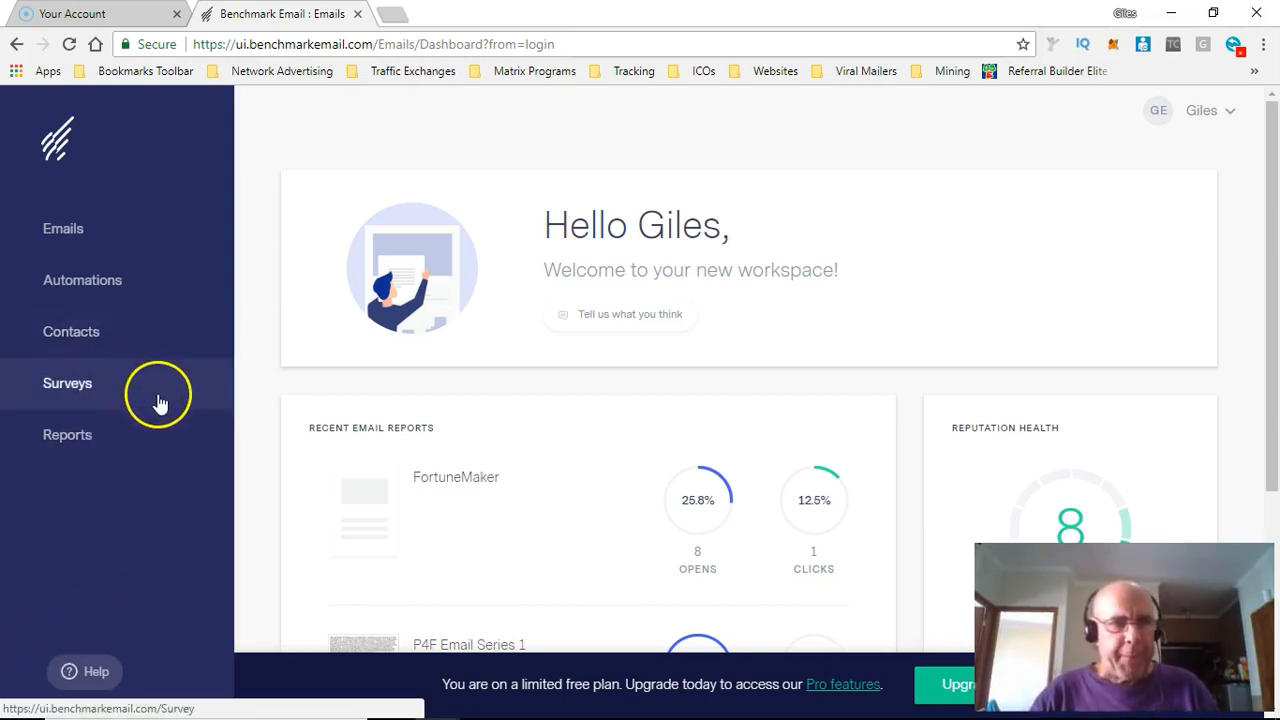
Open the contact lists and review the ways of adding contacts to a new regular list, without creating one
click(147, 332)
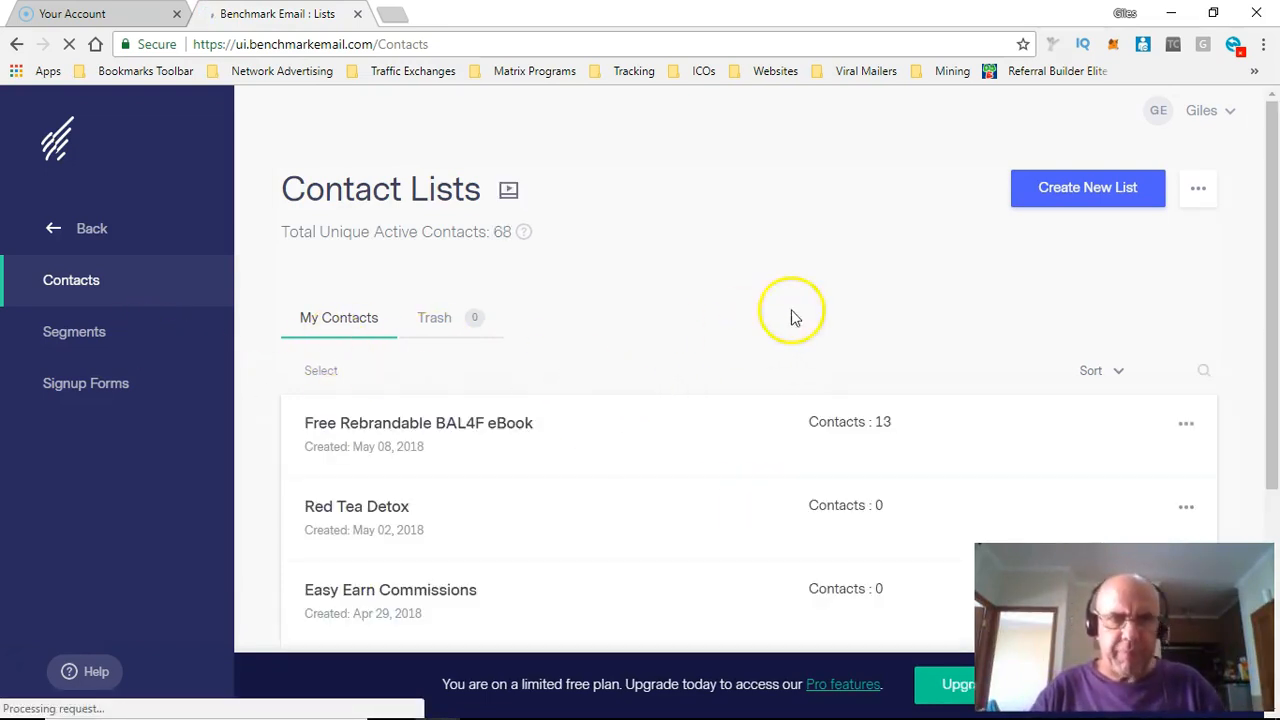
click(1097, 193)
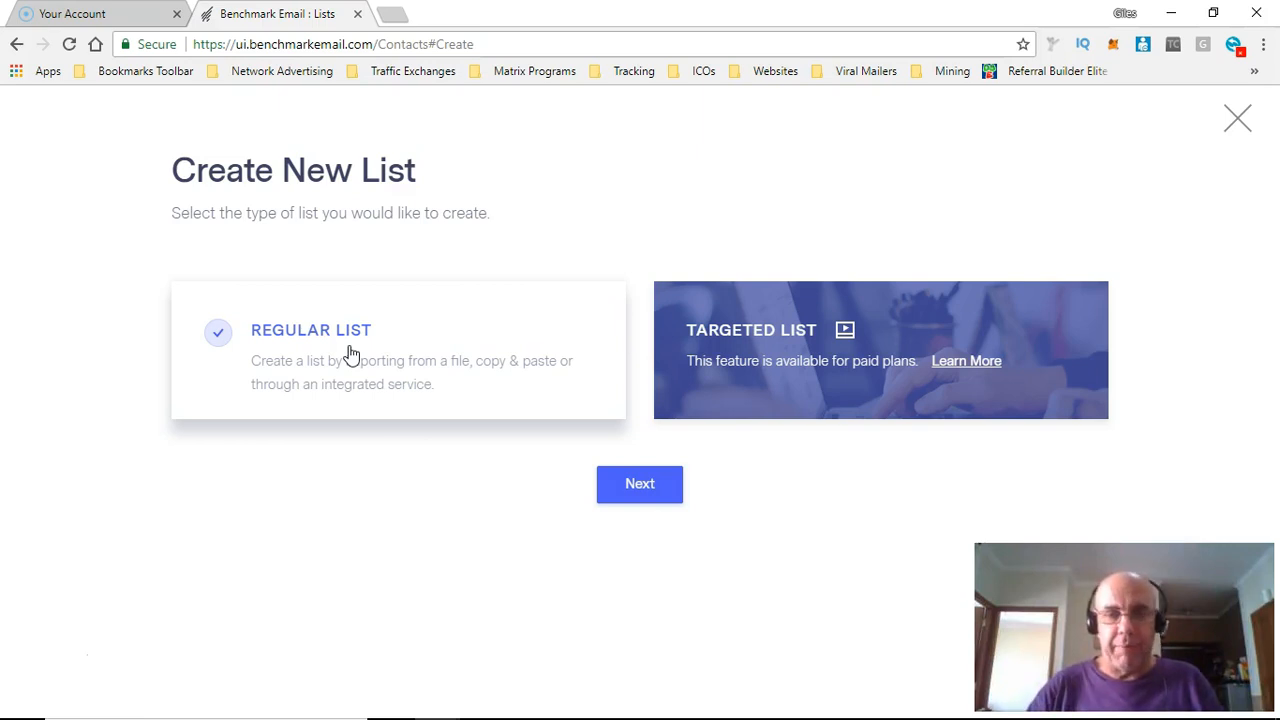
click(643, 487)
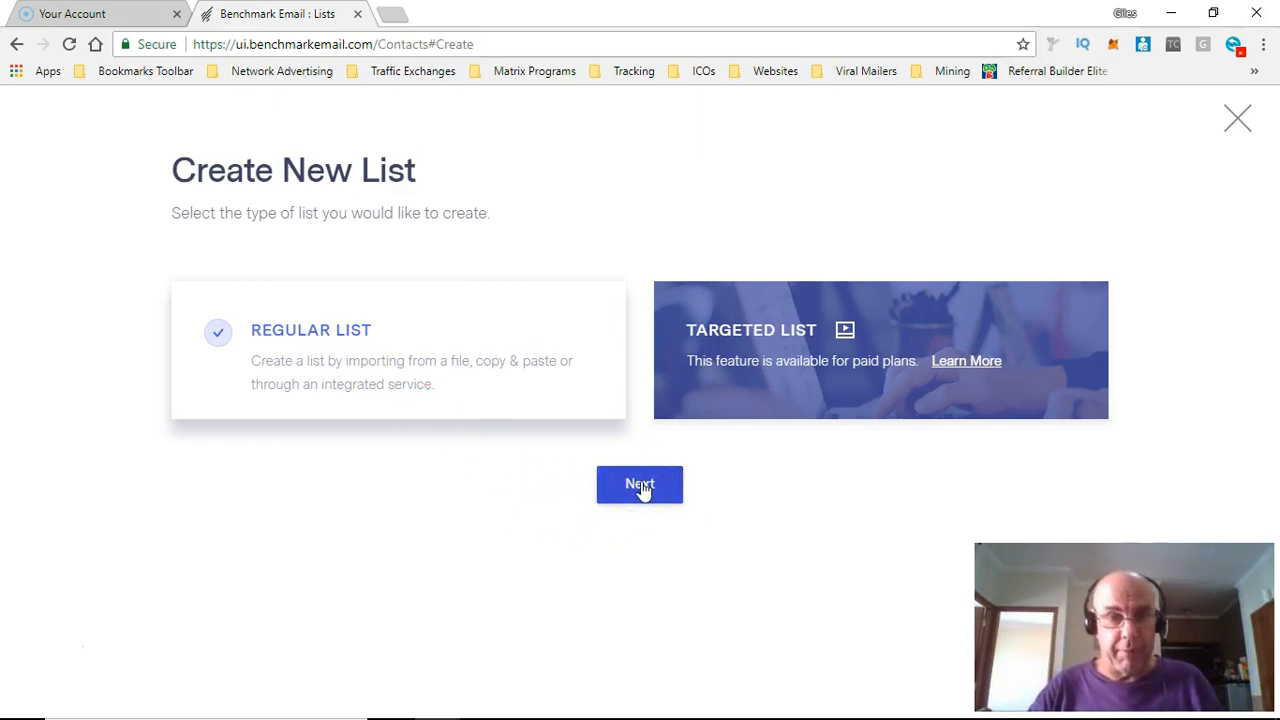
click(642, 483)
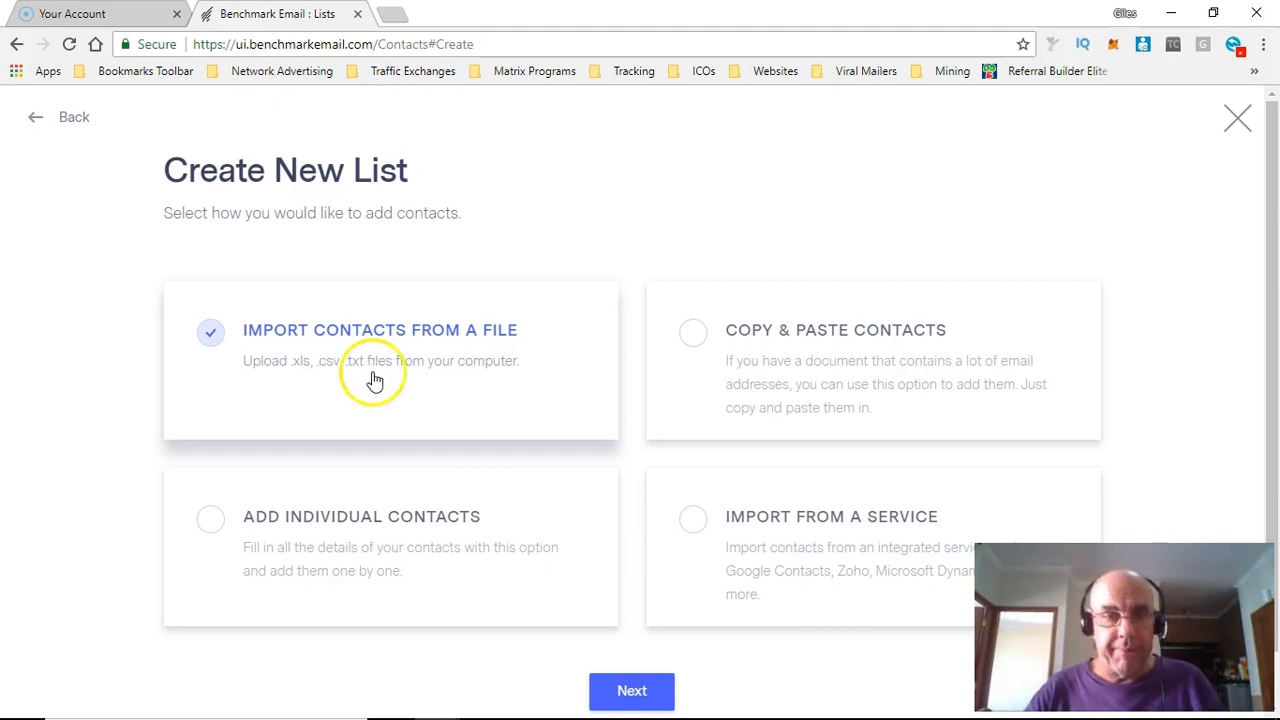
scroll(434, 409, down, 1)
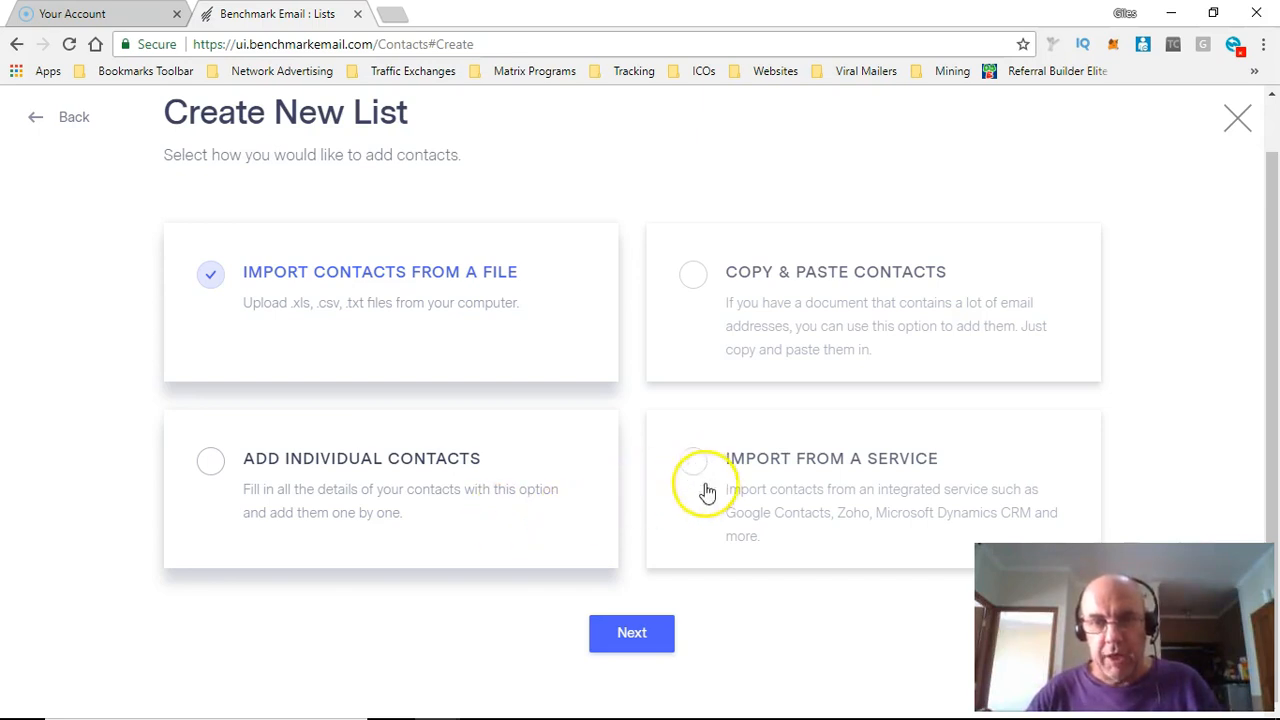
click(40, 116)
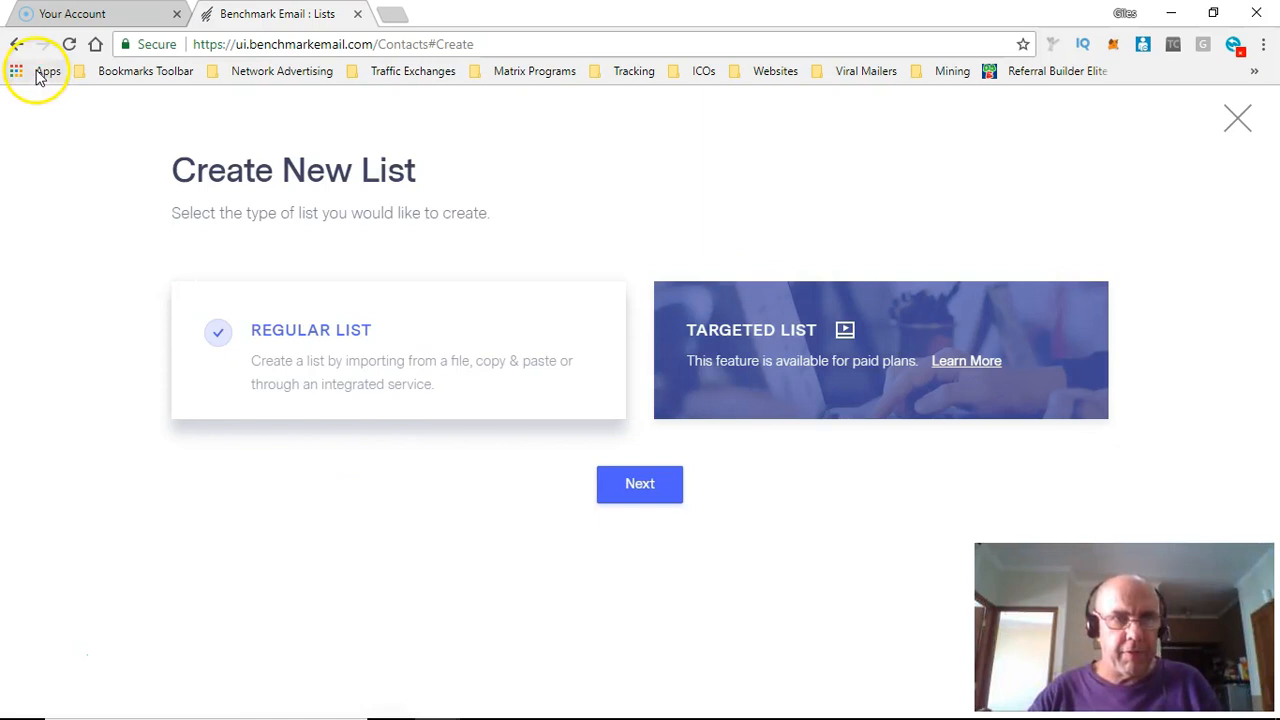
click(1238, 118)
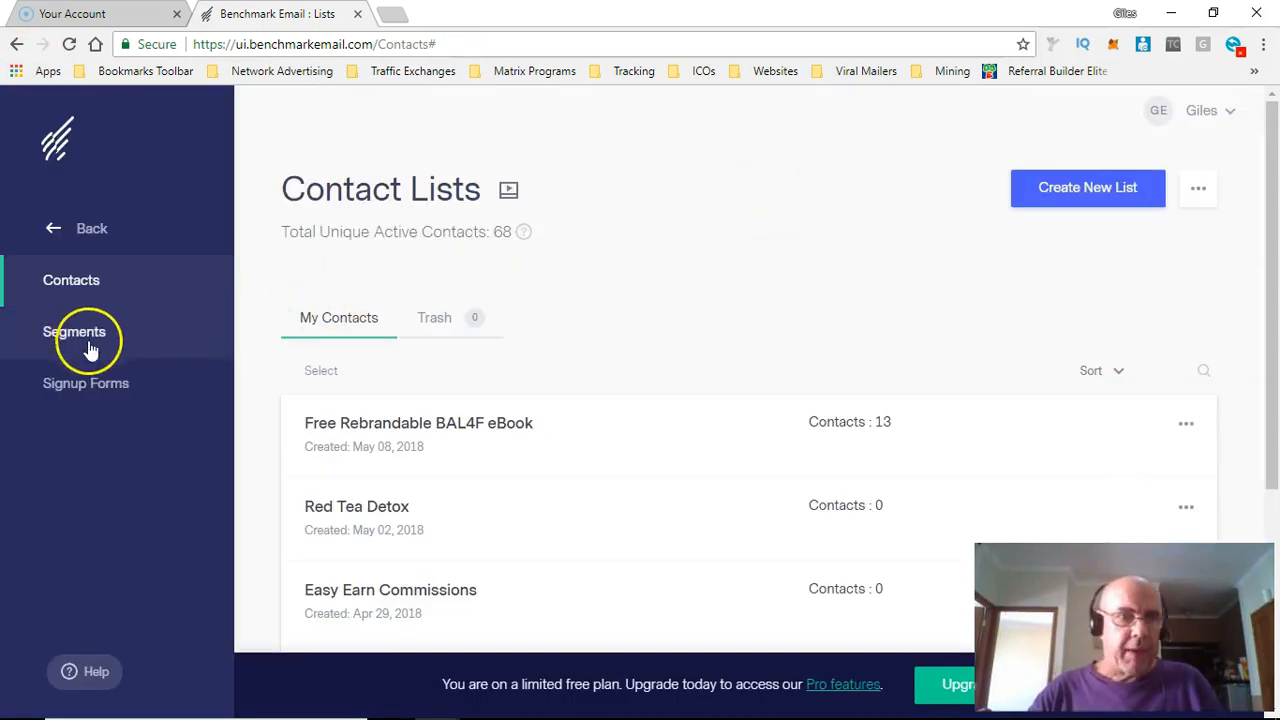
Go to the signup forms and start a new form of the Small Embed Form type
click(88, 384)
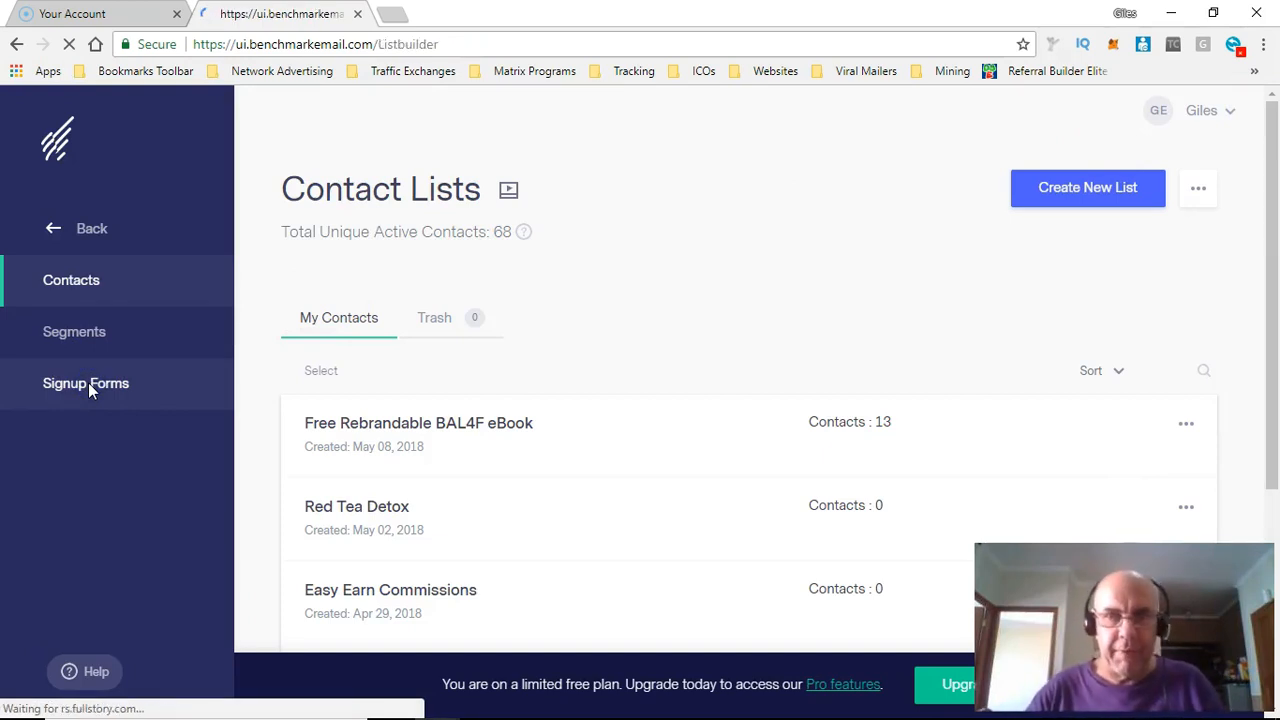
click(88, 384)
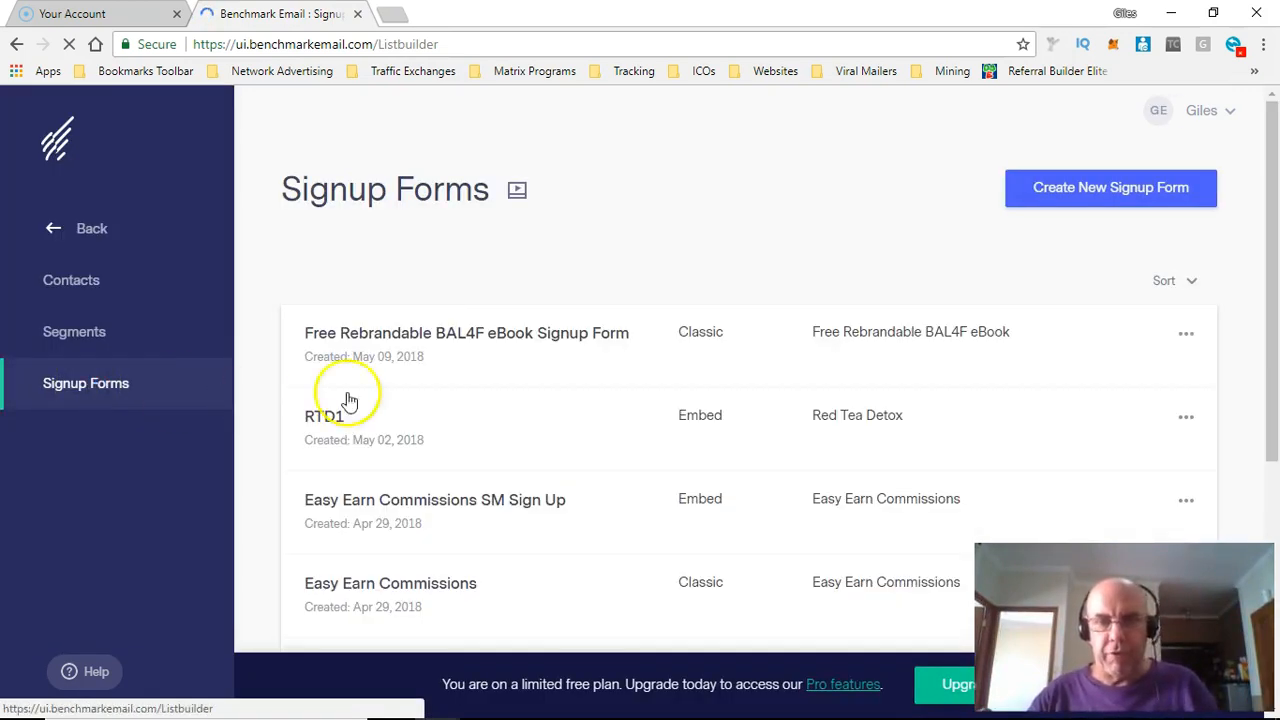
click(1057, 200)
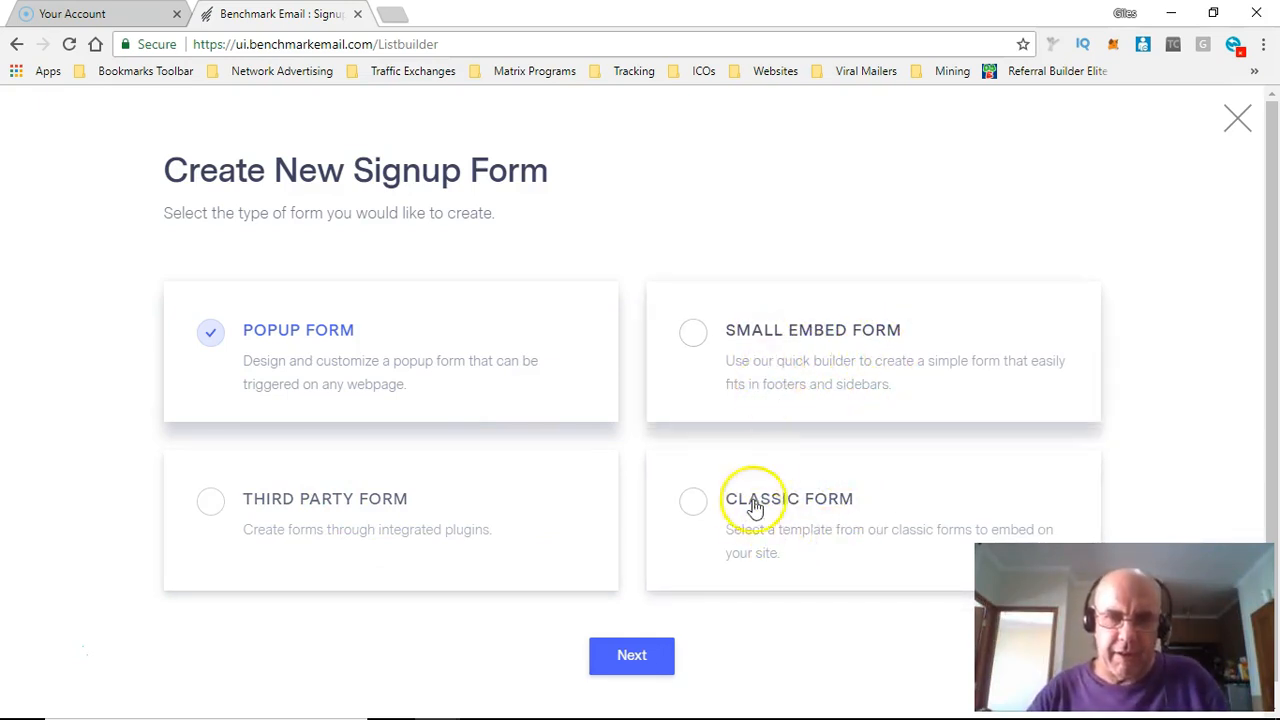
click(760, 370)
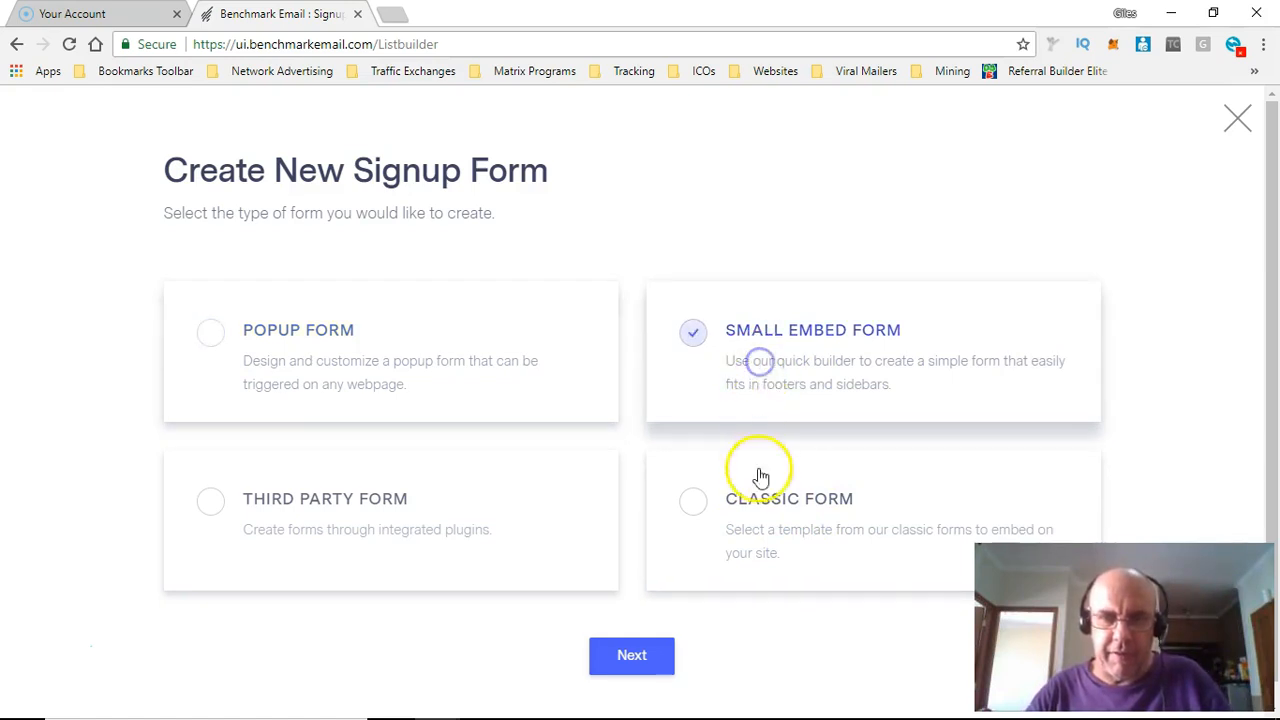
click(630, 655)
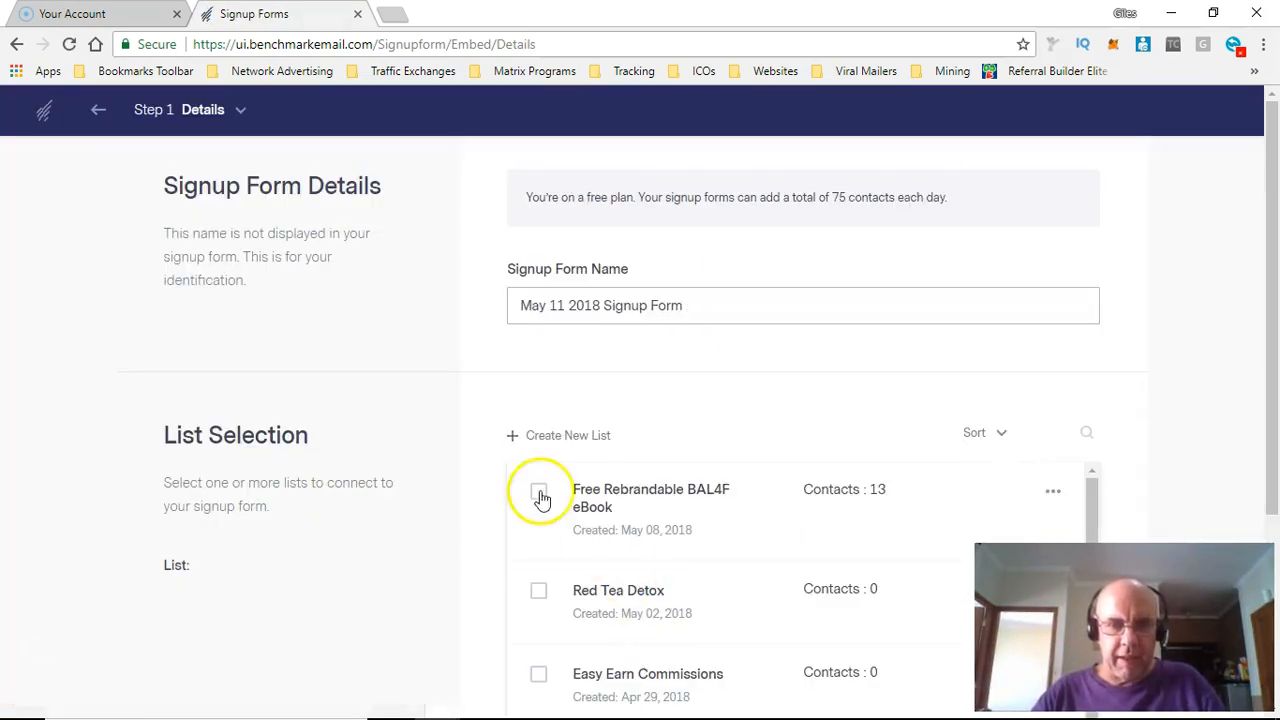
Name the signup form "Test Form"
scroll(706, 417, down, 1)
scroll(640, 330, up, 1)
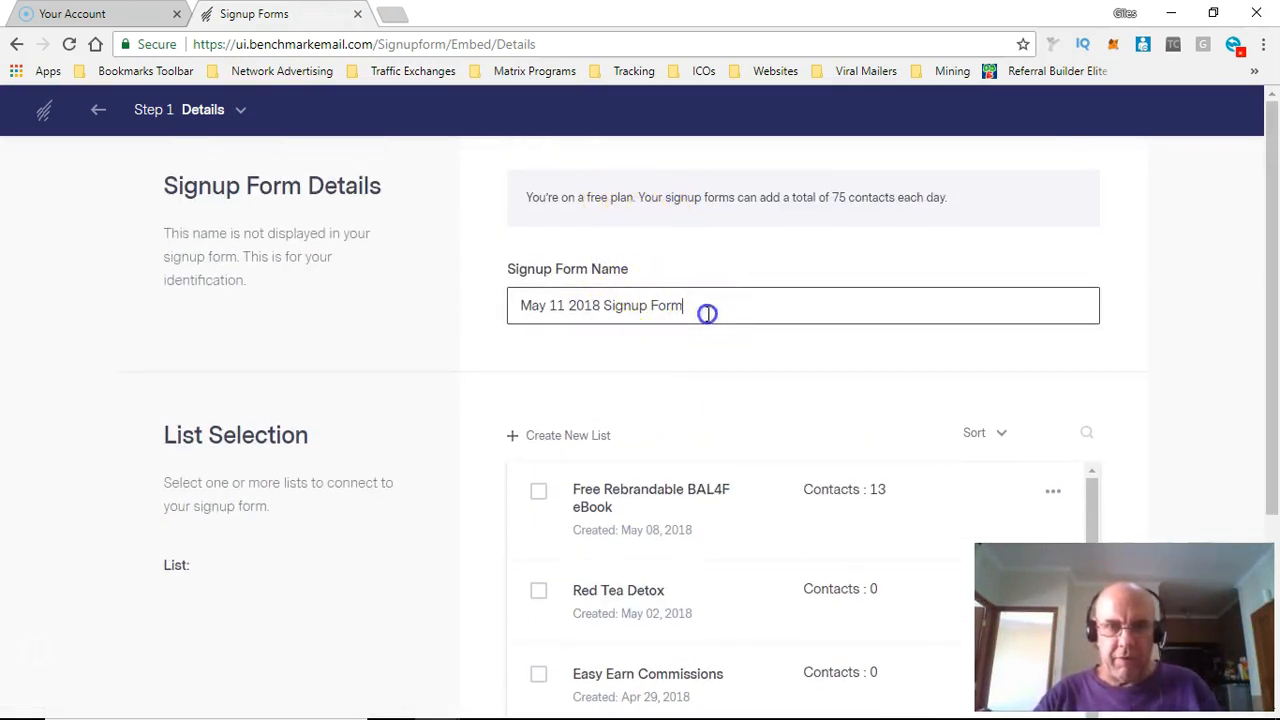
drag(717, 311, 492, 316)
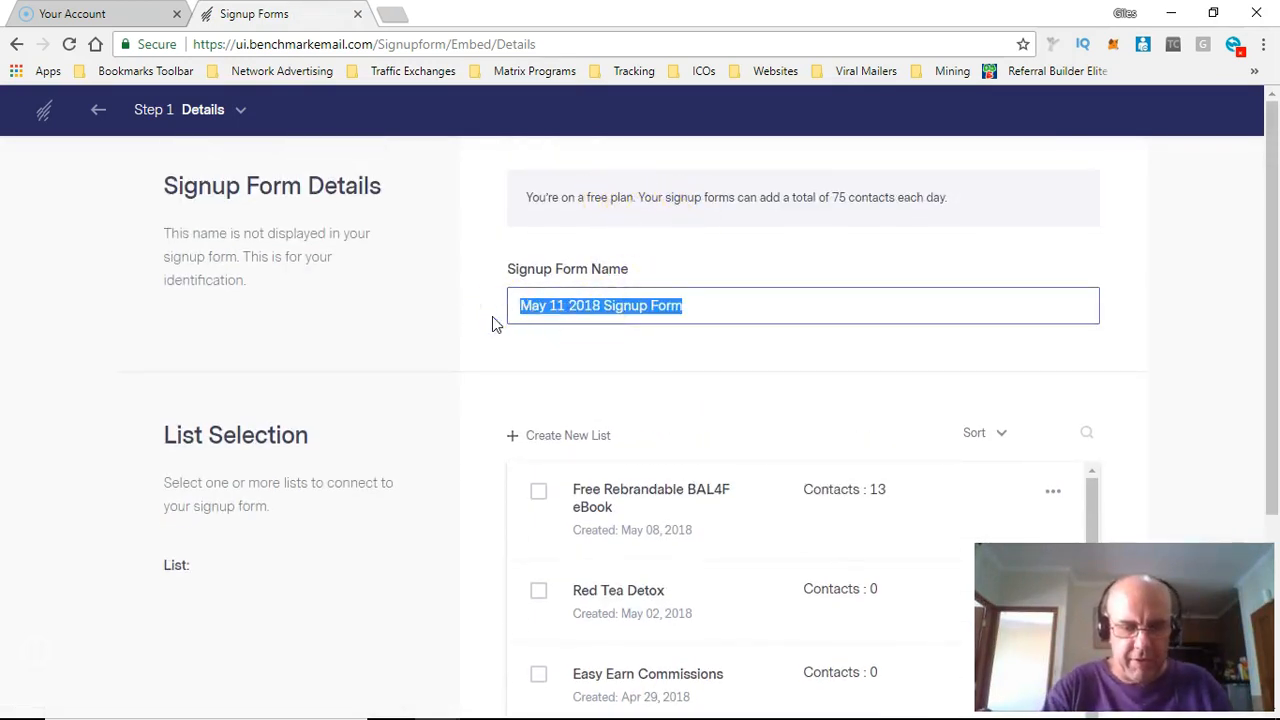
text(Test Form)
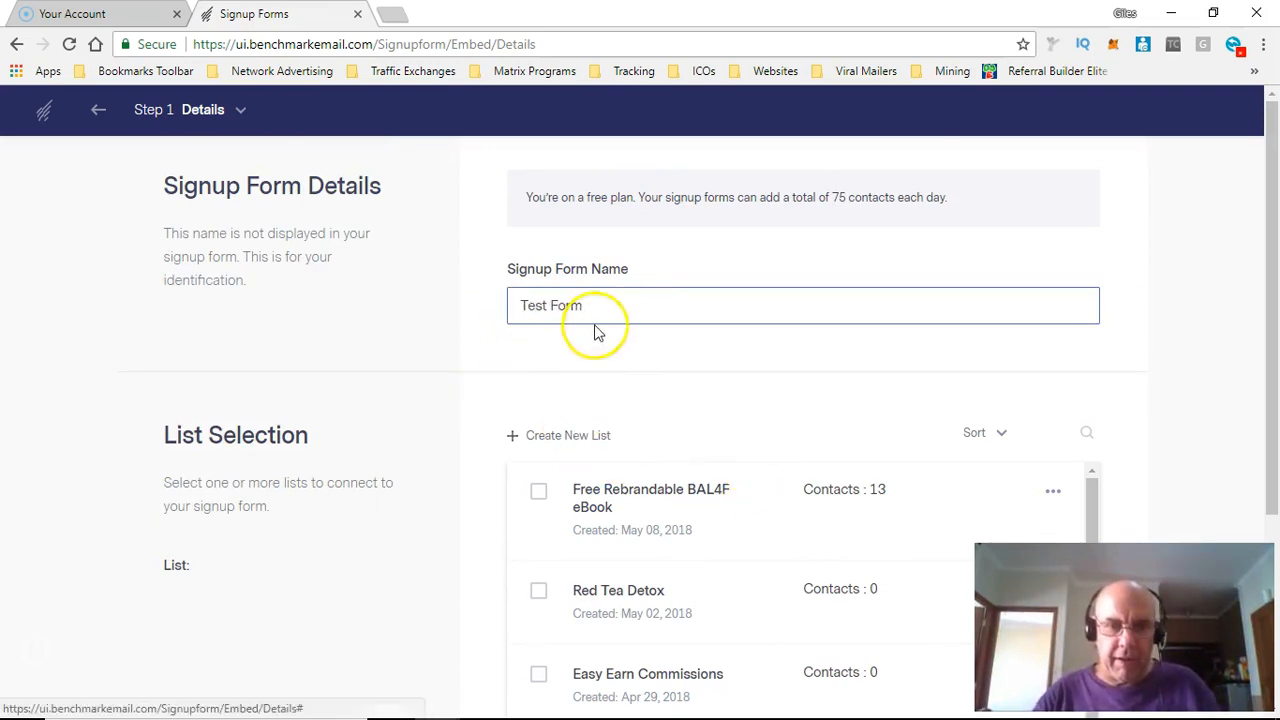
Create a contact list named "Test List" and connect it to the signup form
click(548, 435)
click(544, 418)
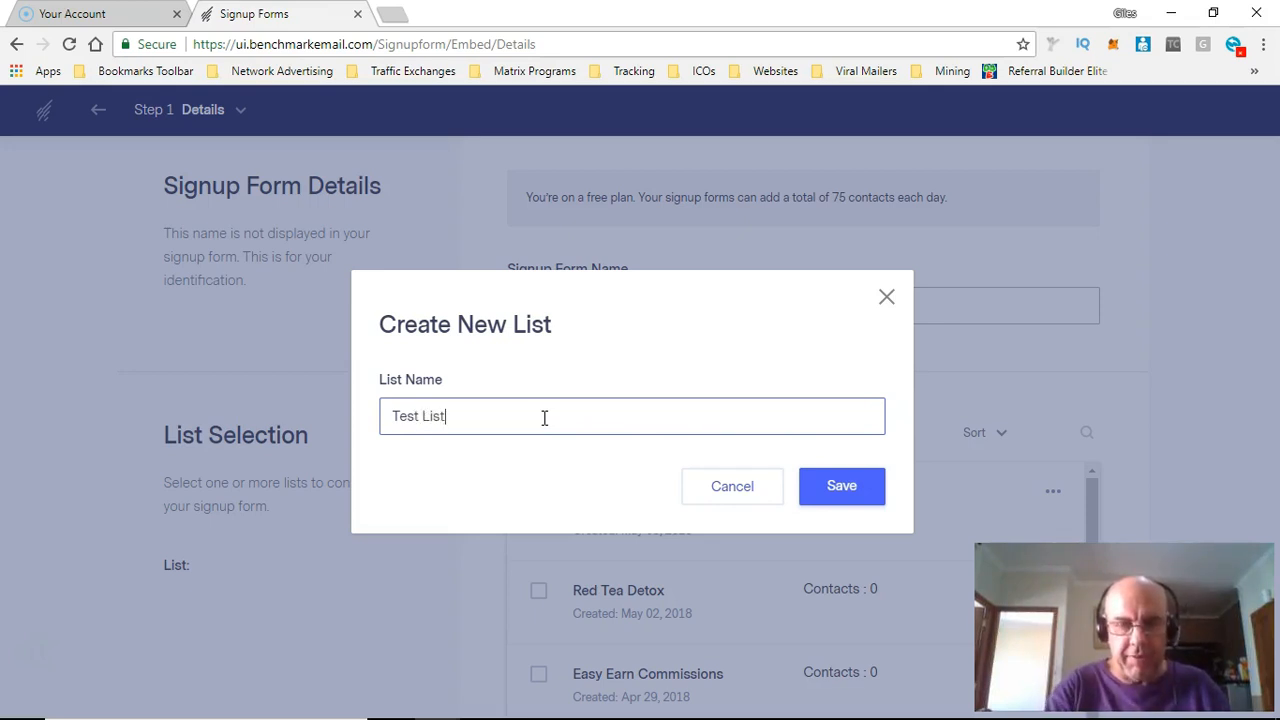
click(834, 488)
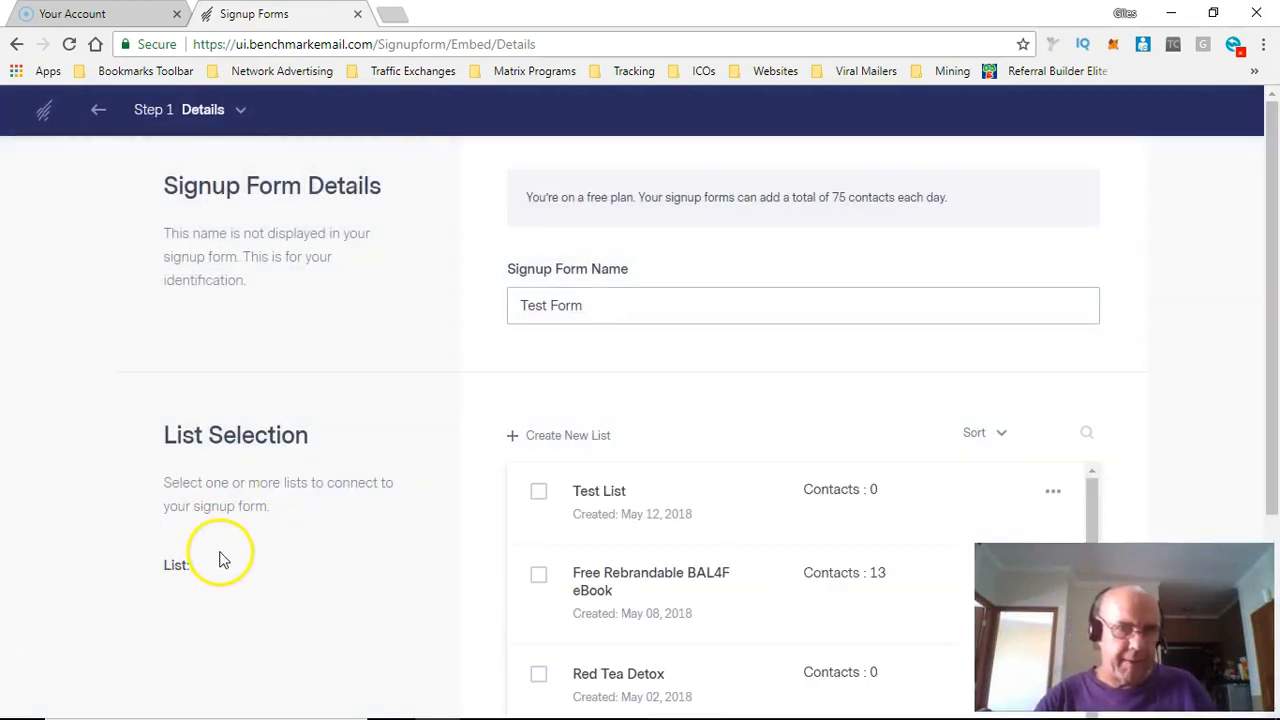
click(537, 491)
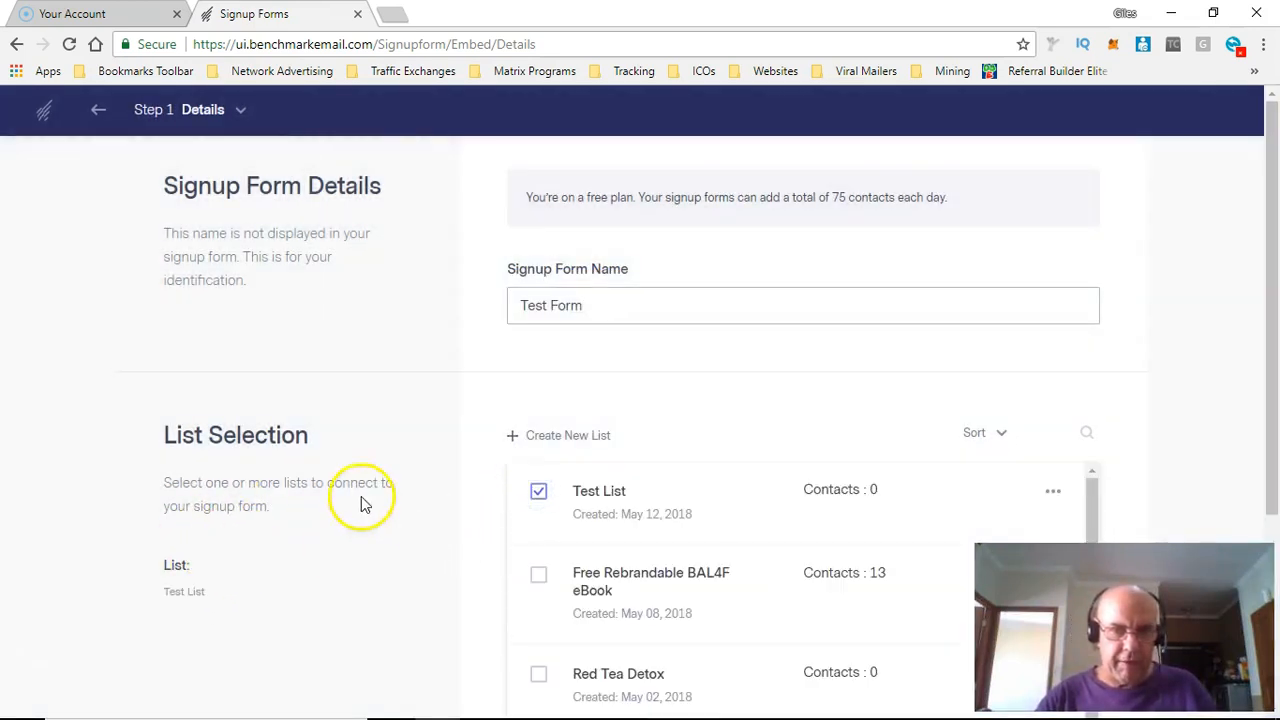
Finish the form details and continue to the design stage
scroll(640, 503, down, 1)
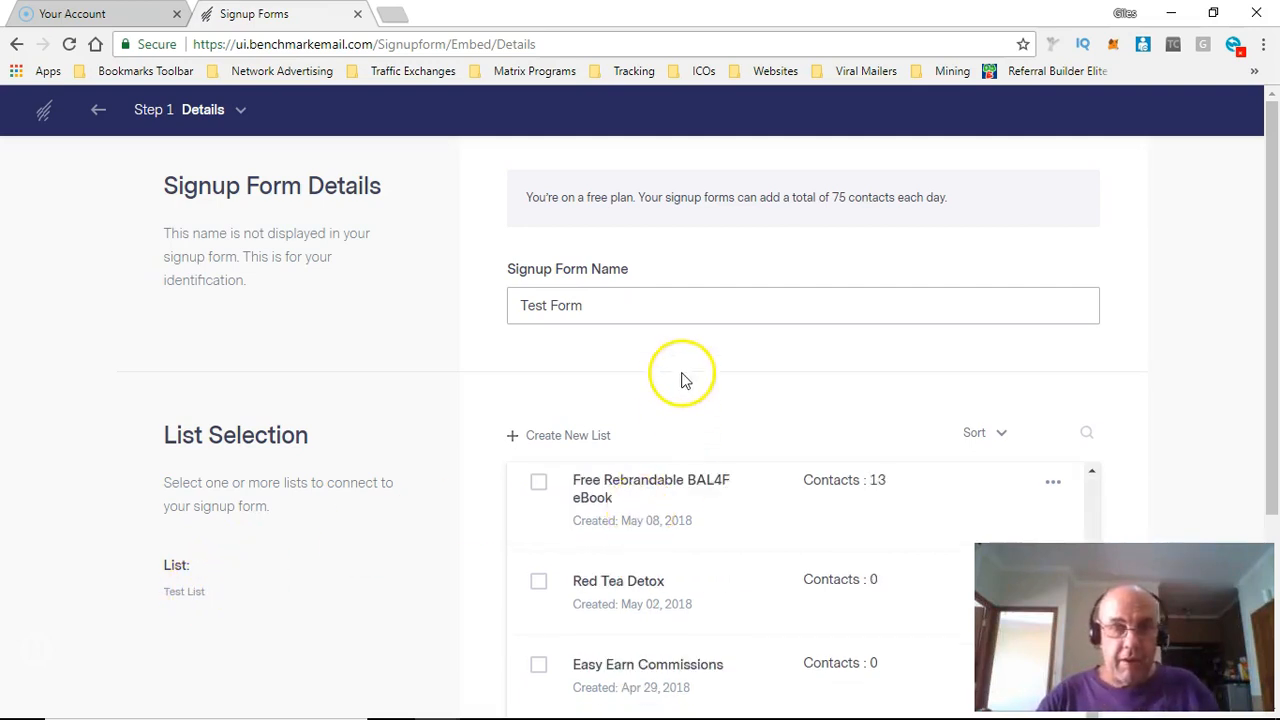
scroll(660, 385, down, 1)
scroll(616, 365, down, 3)
click(586, 635)
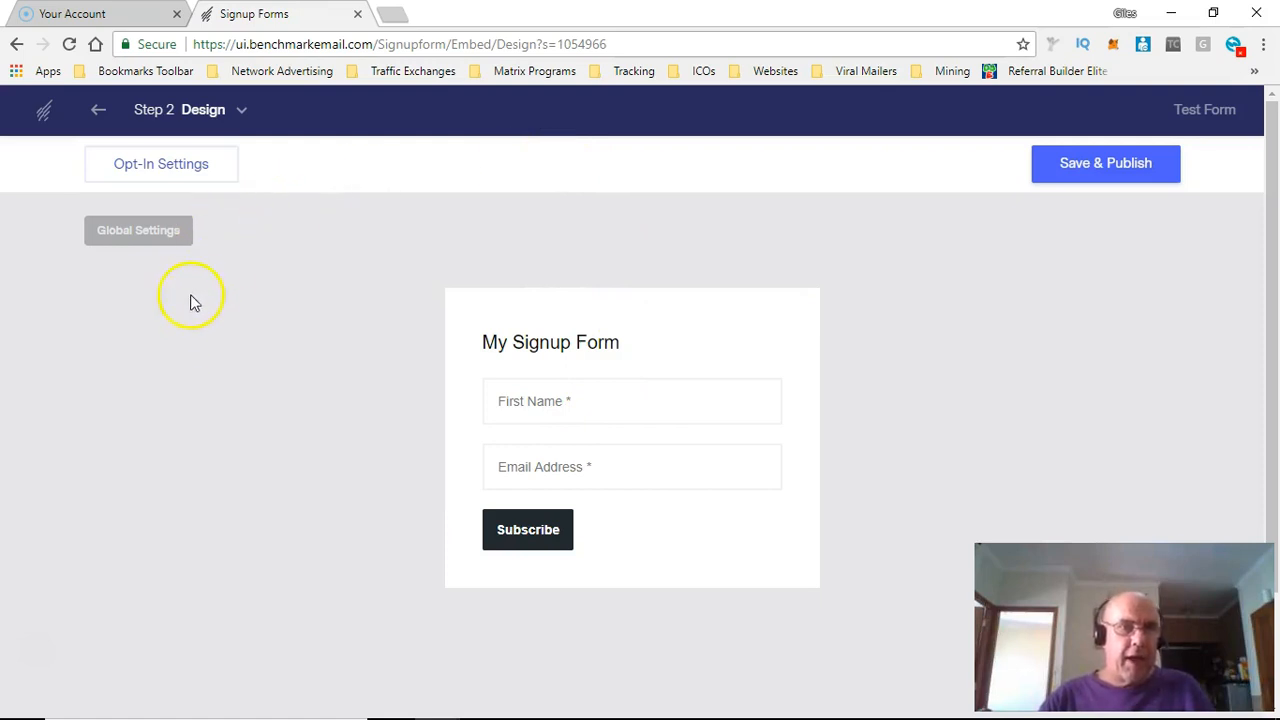
Enable a custom width in the form's global settings and set it to 500 px
click(160, 236)
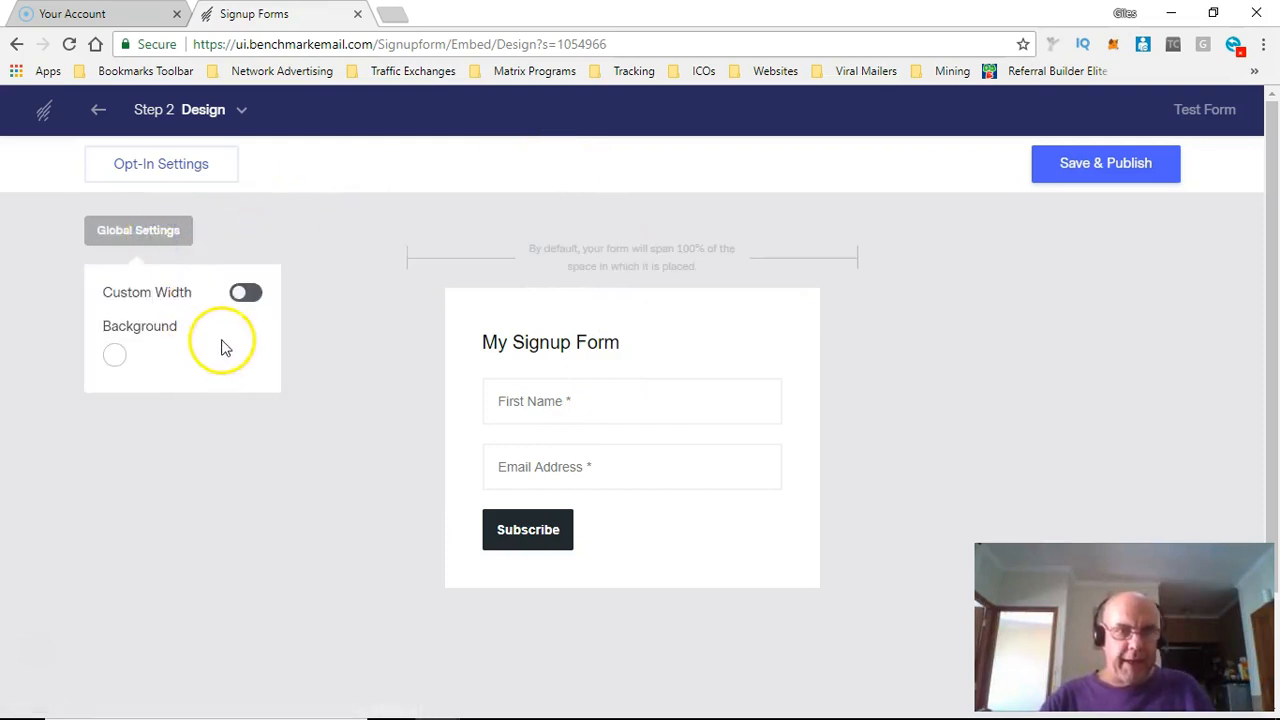
click(247, 295)
click(128, 323)
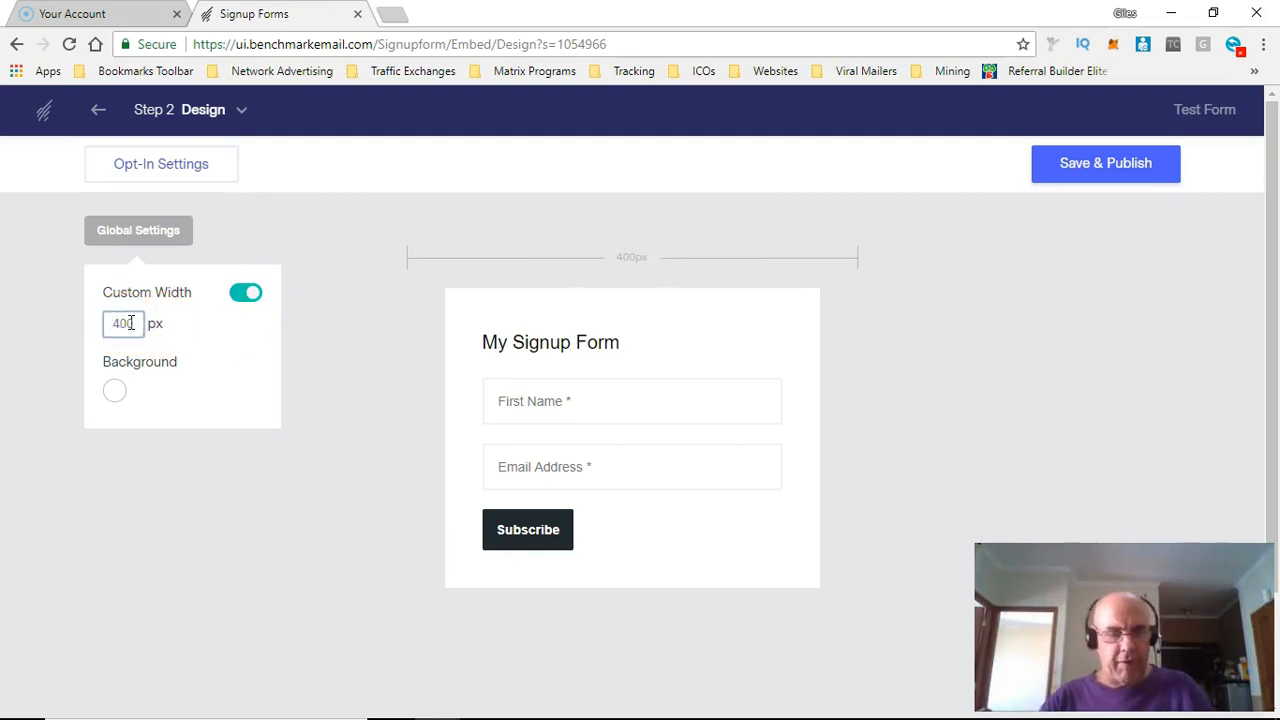
key(BackSpace)
key(BackSpace)
key(BackSpace)
text(500)
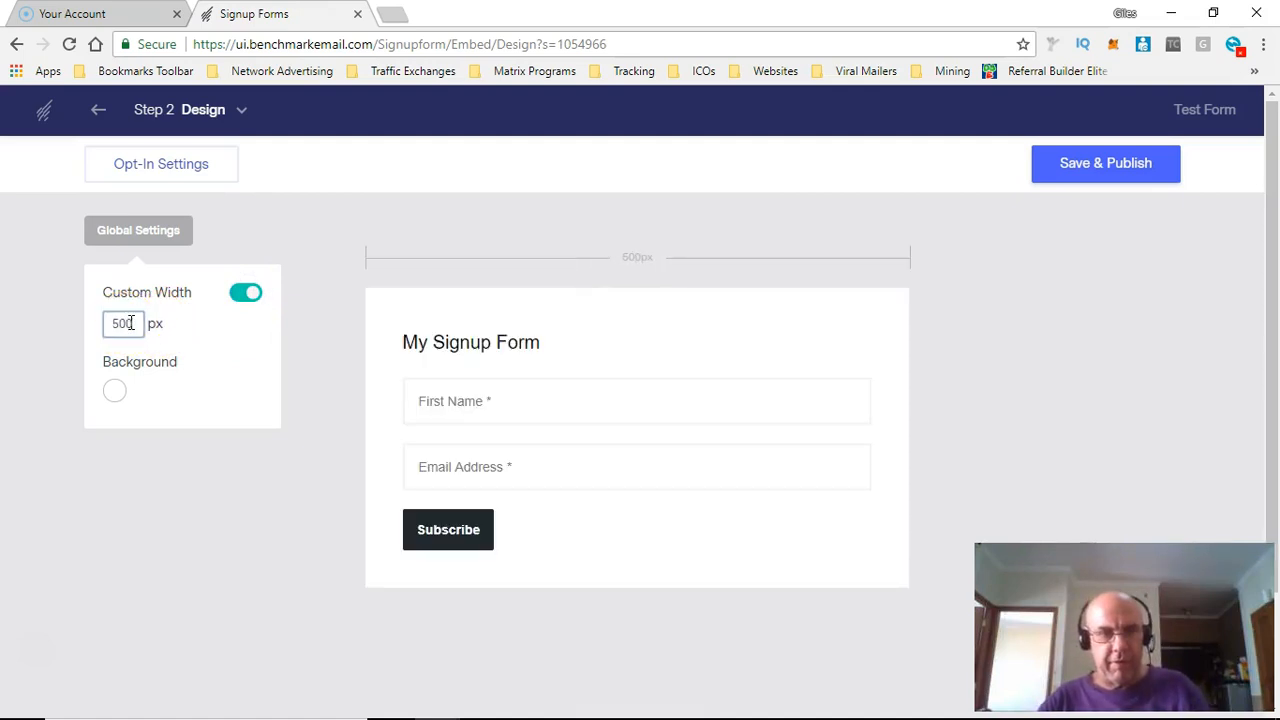
Try a custom form width of 600 px, return it to 500 px and close the global settings
key(BackSpace)
key(BackSpace)
key(BackSpace)
text(600)
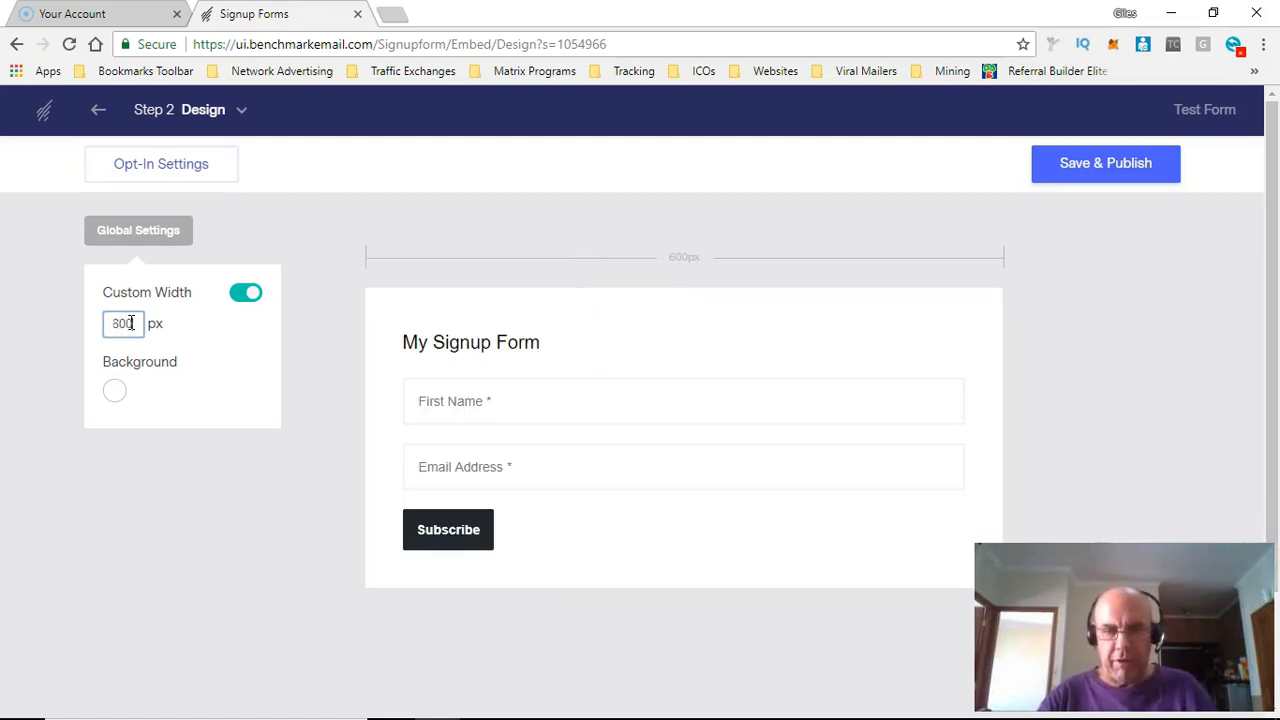
key(BackSpace)
key(BackSpace)
key(BackSpace)
text(500)
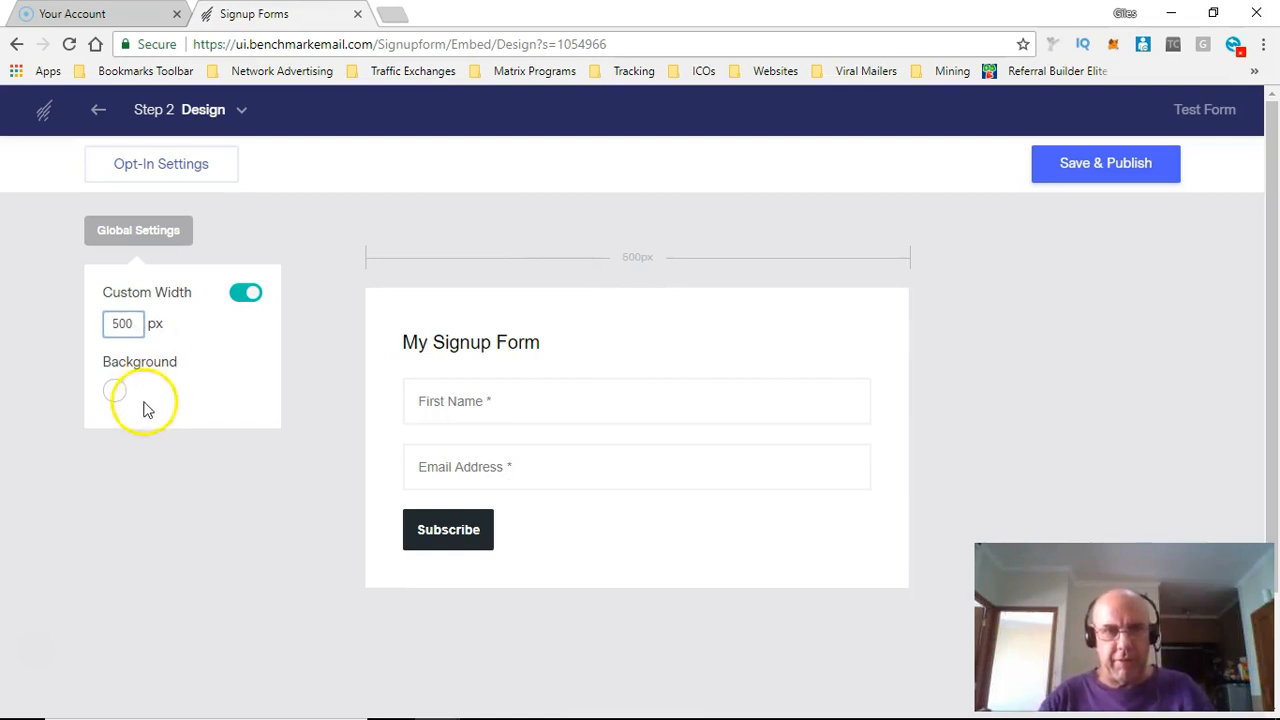
click(174, 230)
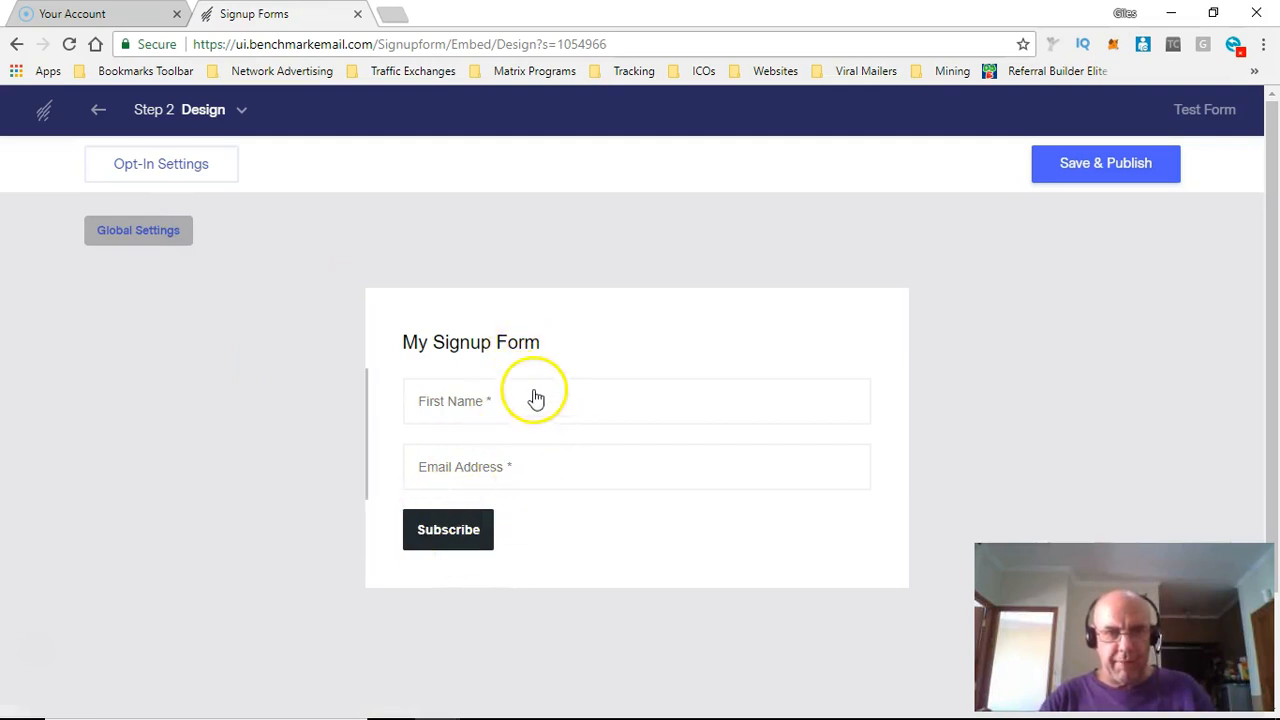
Change the form's heading text to "Test Form" and center it
click(494, 342)
triple_click(494, 342)
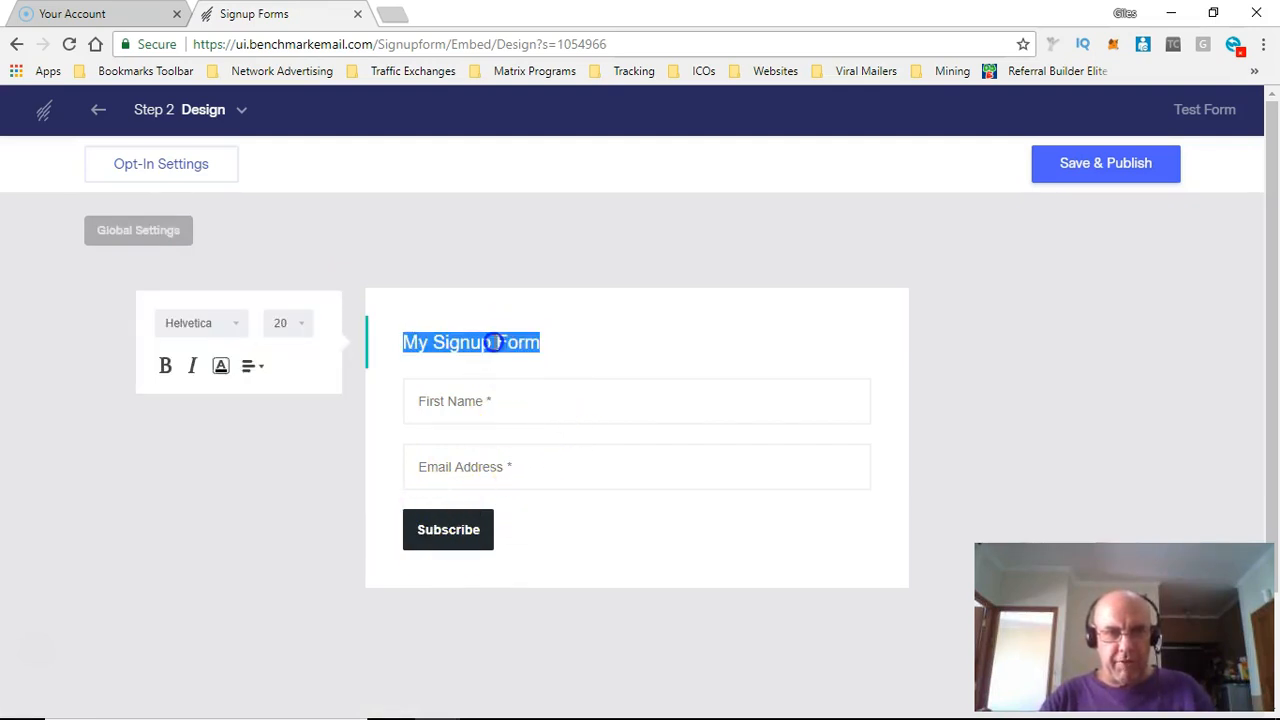
text(Test)
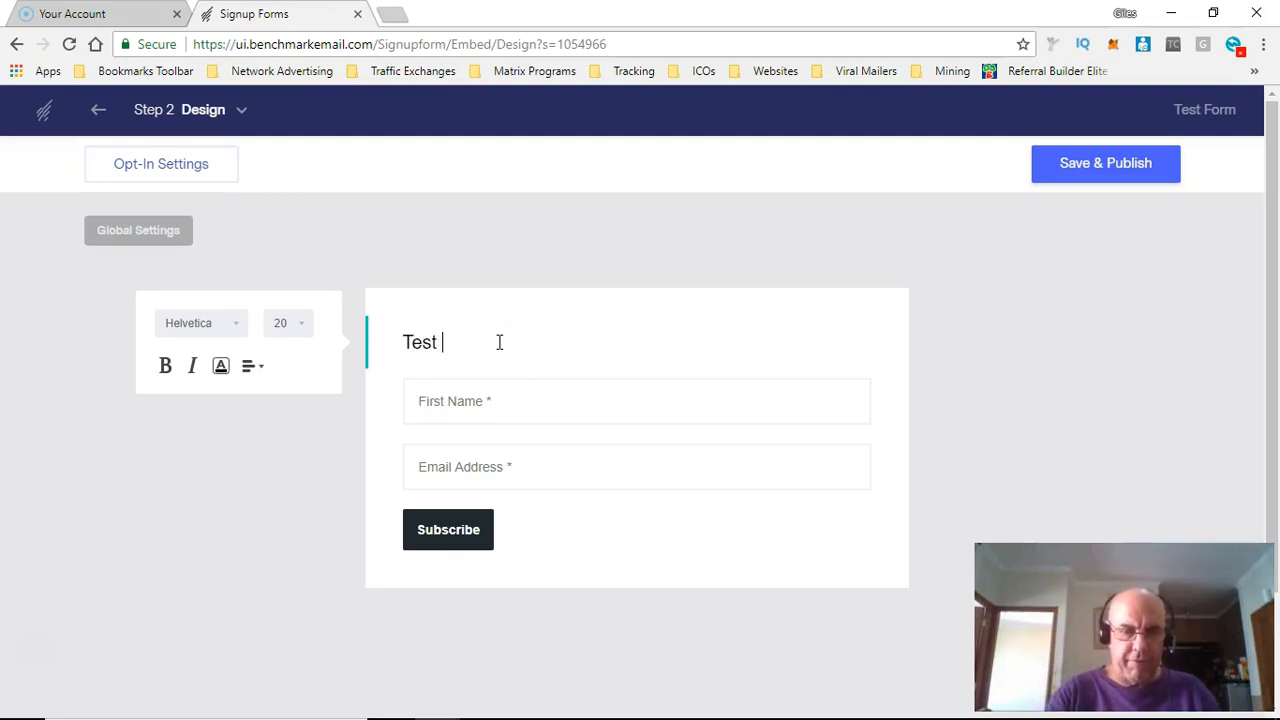
click(262, 366)
click(250, 403)
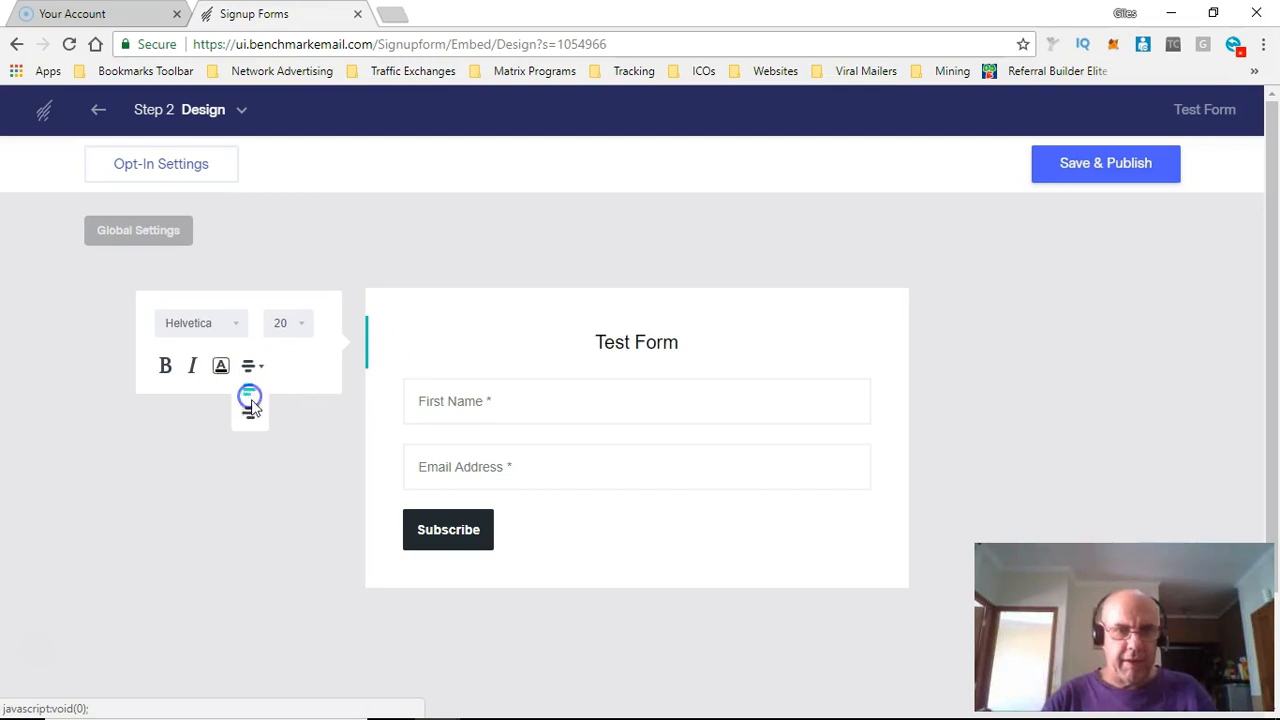
Set the heading's font size to 30 and its font to Georgia
click(306, 326)
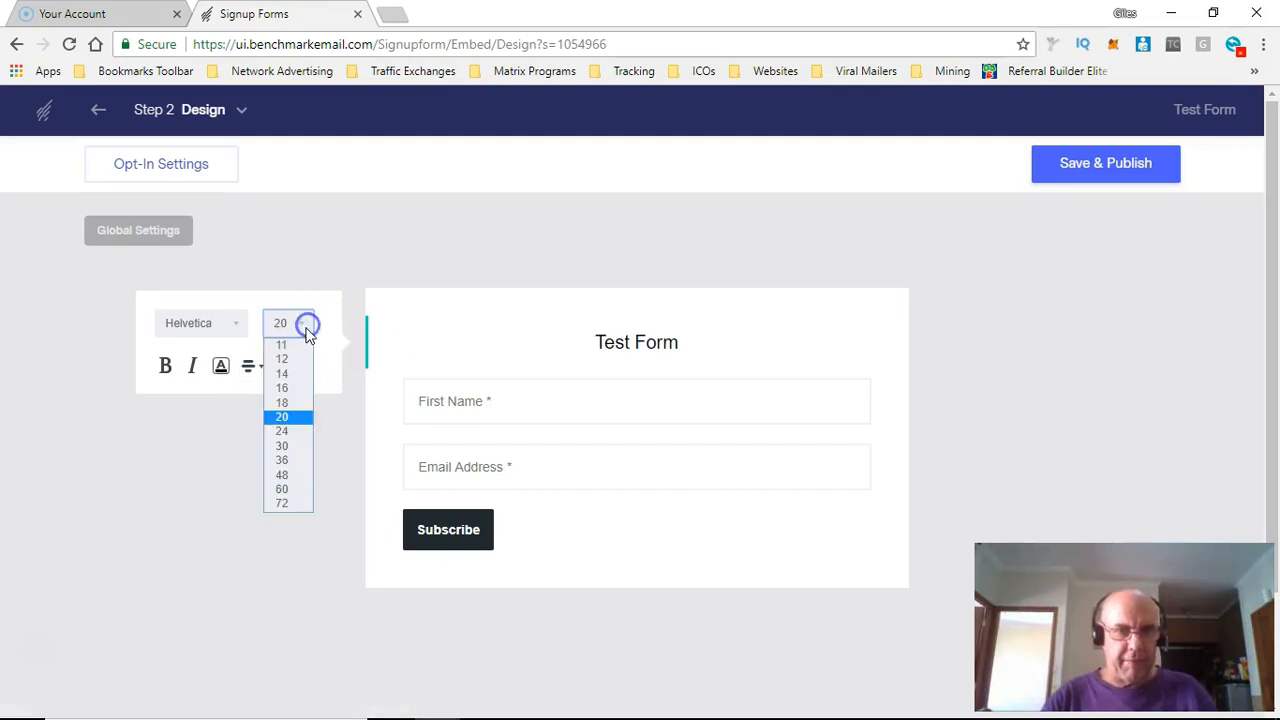
click(282, 445)
click(213, 336)
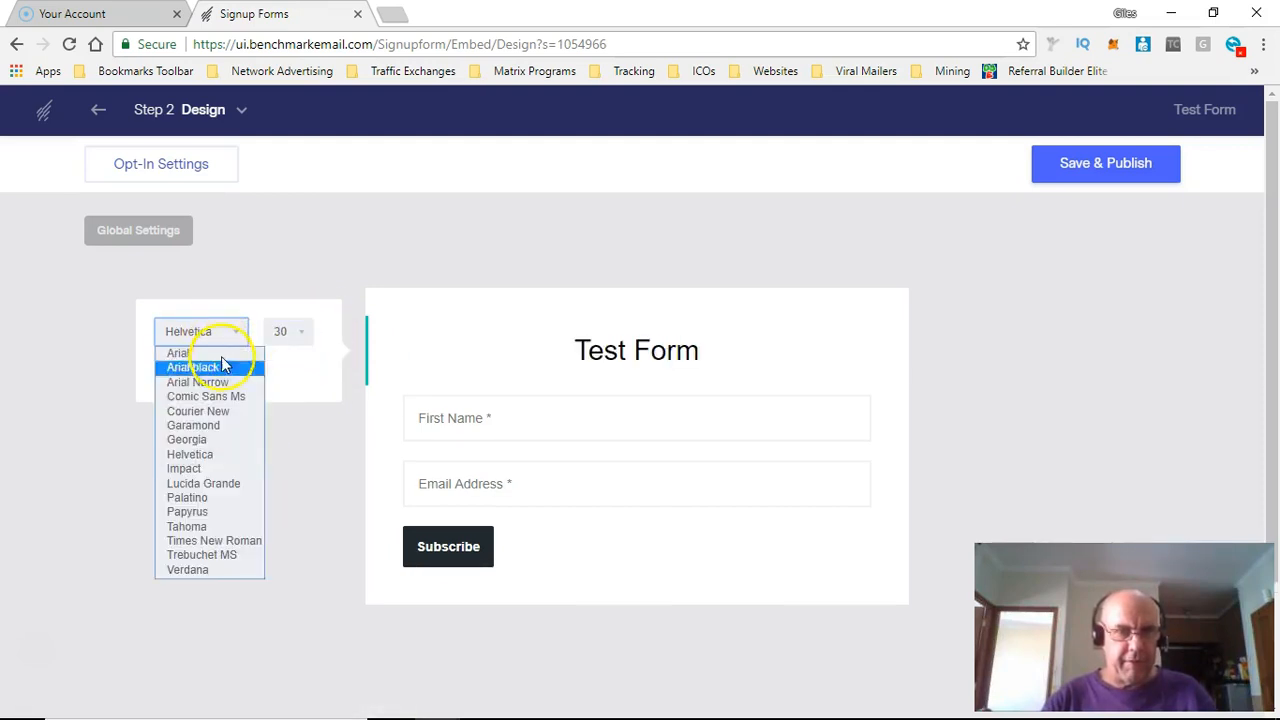
click(209, 438)
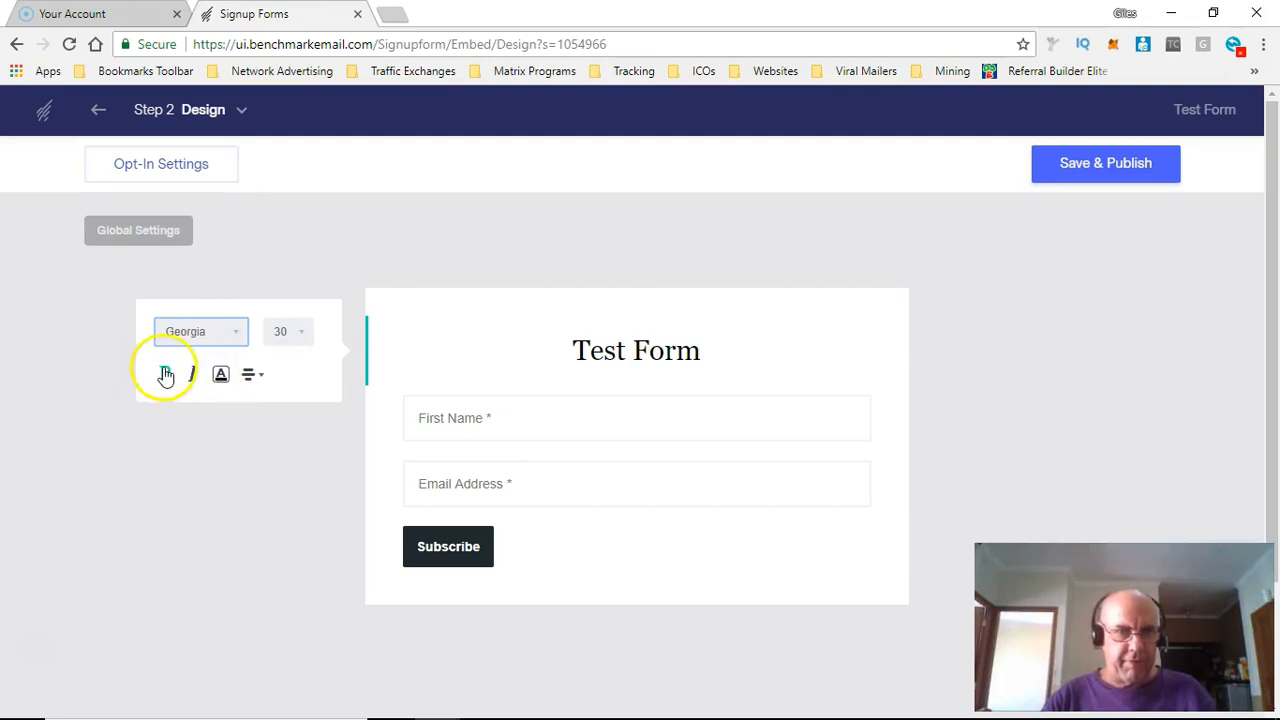
Make the heading bold and color its text dark red
click(166, 376)
click(220, 376)
click(318, 439)
click(168, 523)
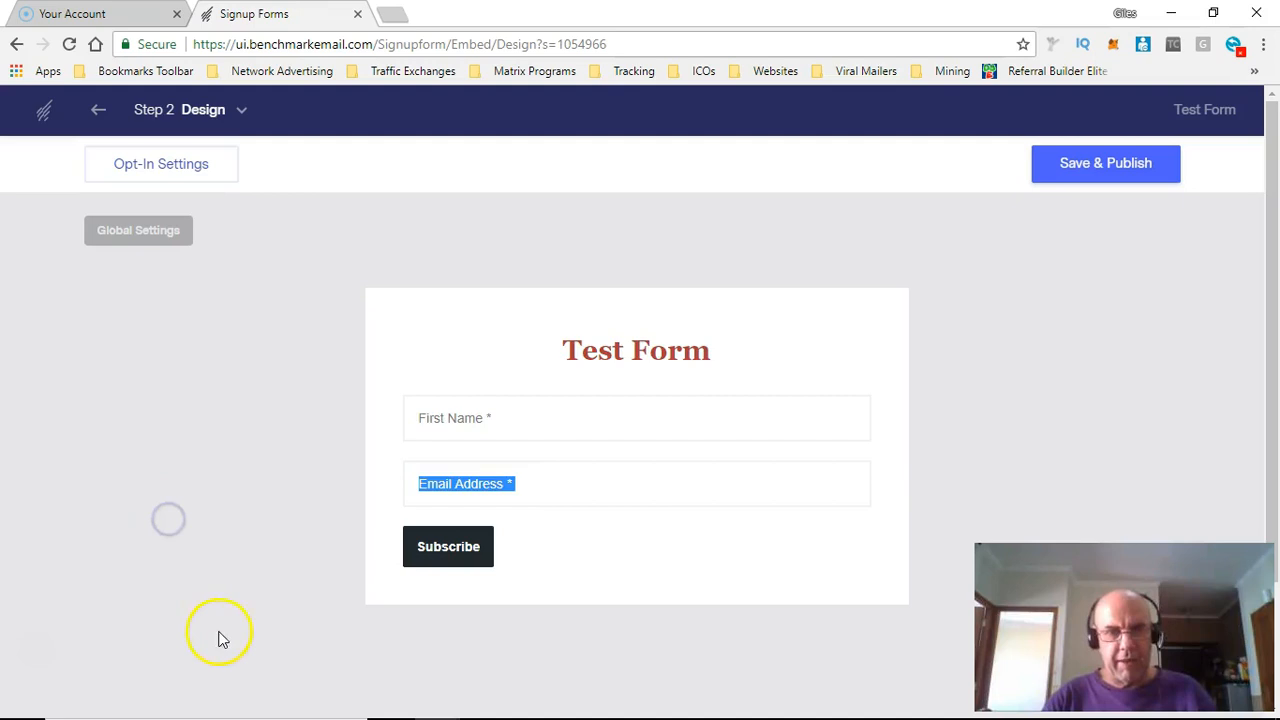
Change the Subscribe button's text to "Give Me My FREE Rebrandable eBook, Please"
click(446, 556)
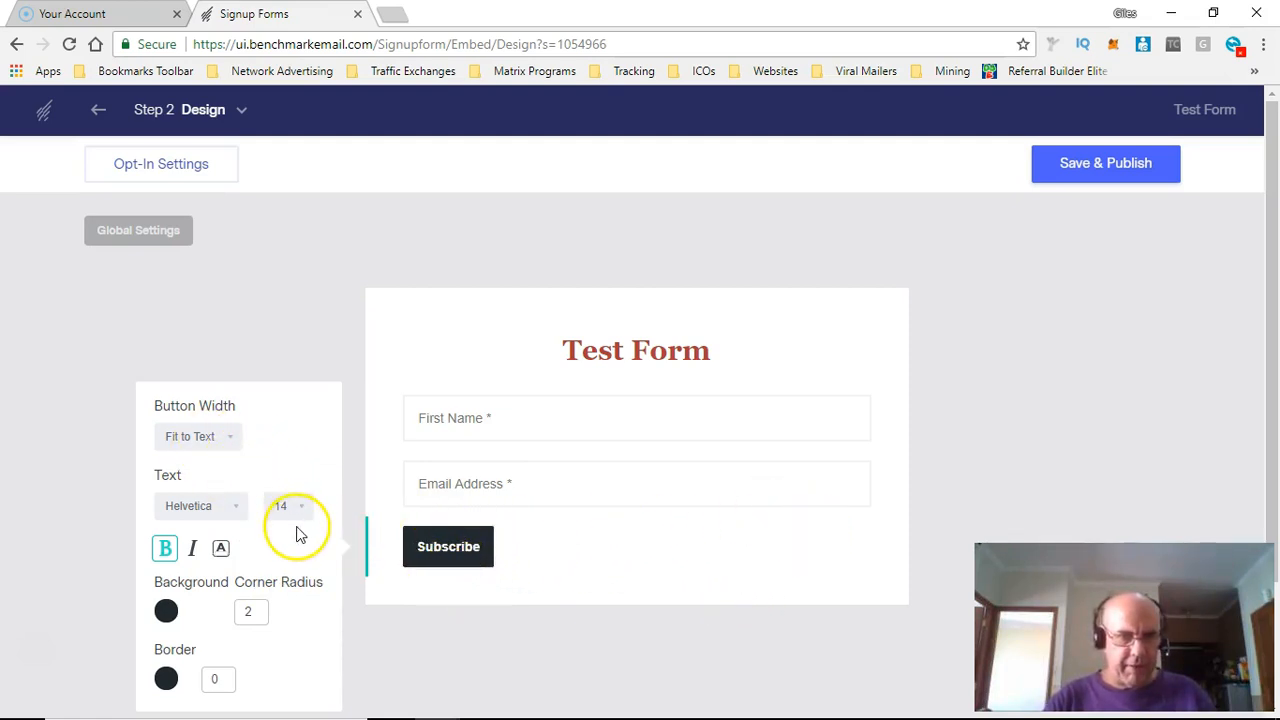
scroll(297, 529, down, 2)
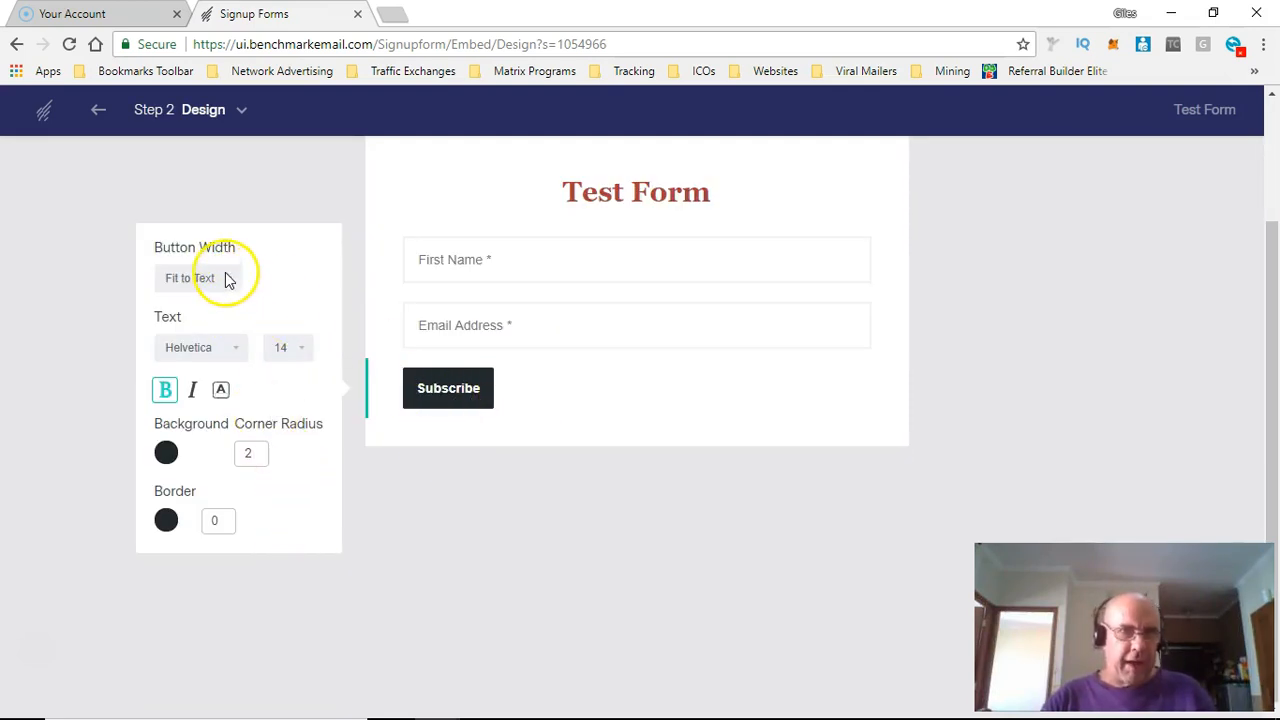
double_click(434, 392)
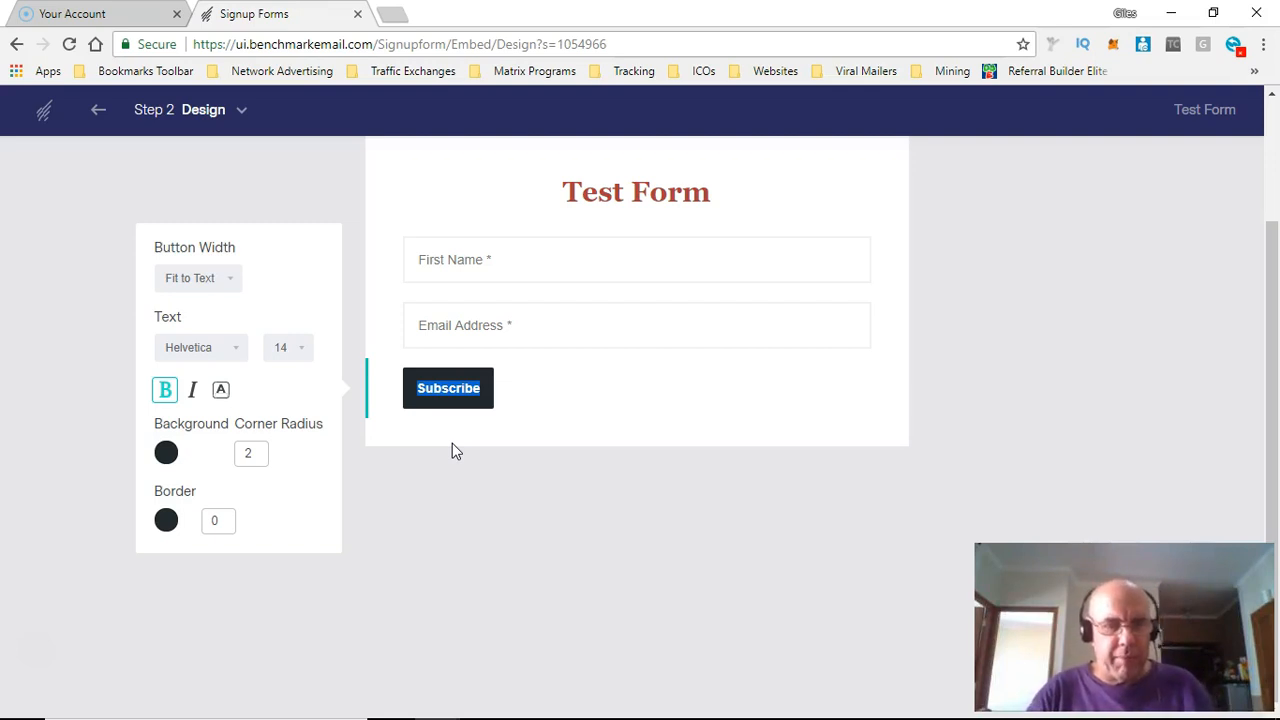
text(Give m)
key(BackSpace)
text(Me M)
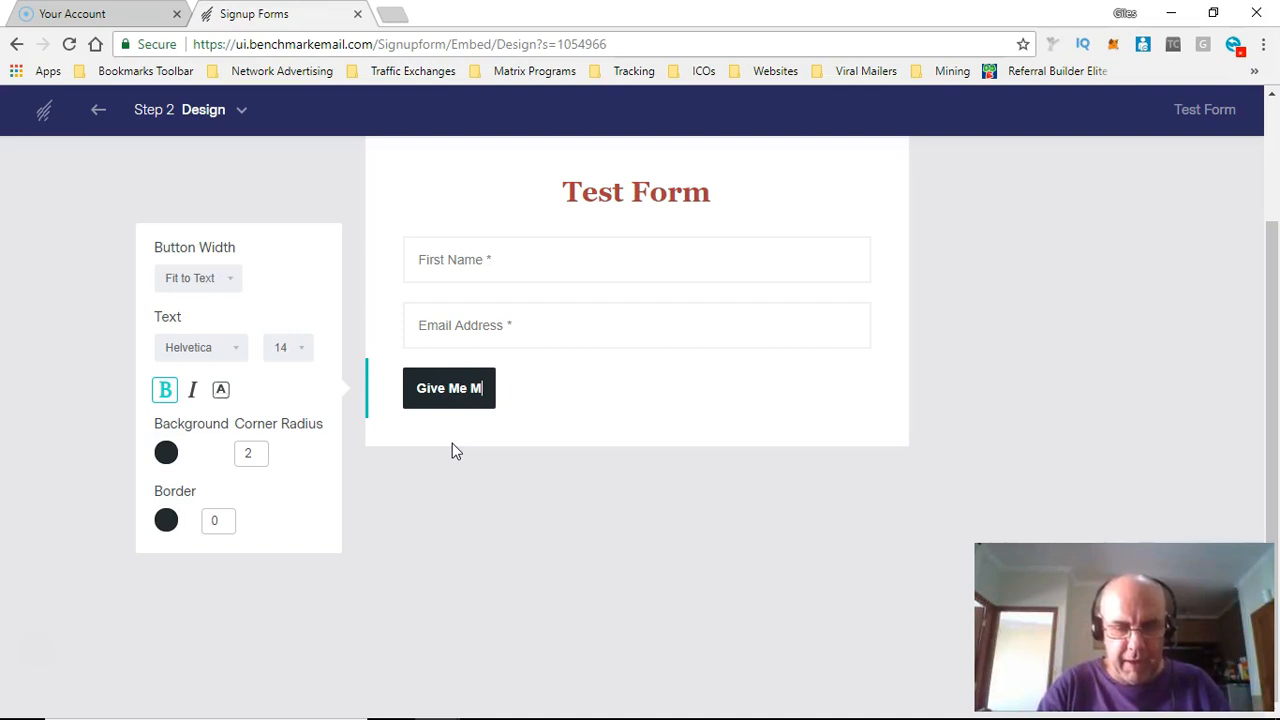
text(y Fre)
key(BackSpace)
key(BackSpace)
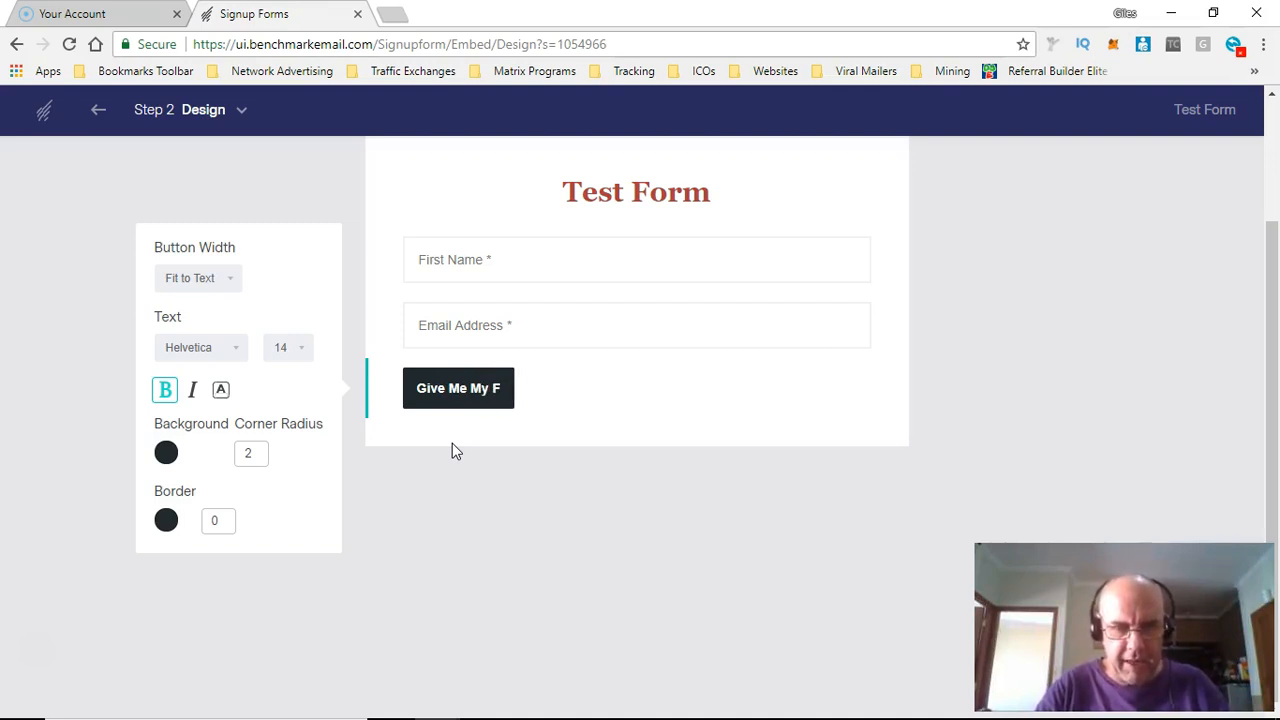
text(REE Re)
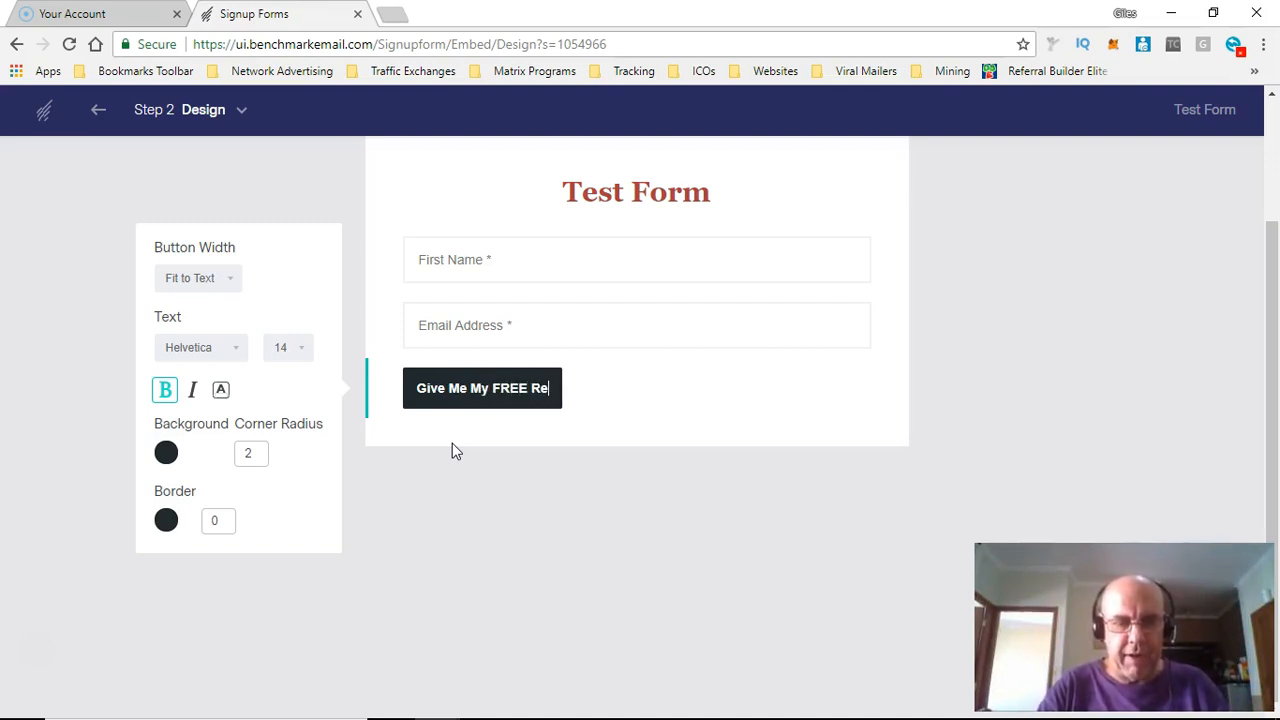
text(brandabl)
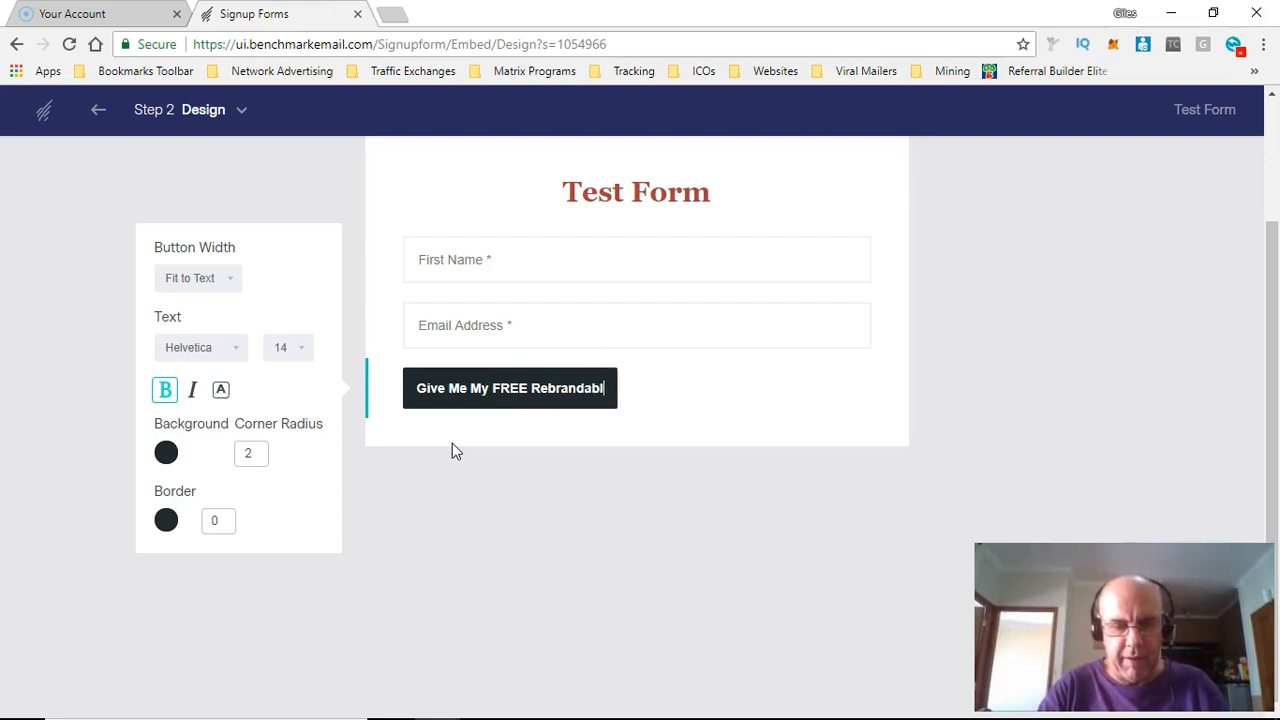
text(e eBook)
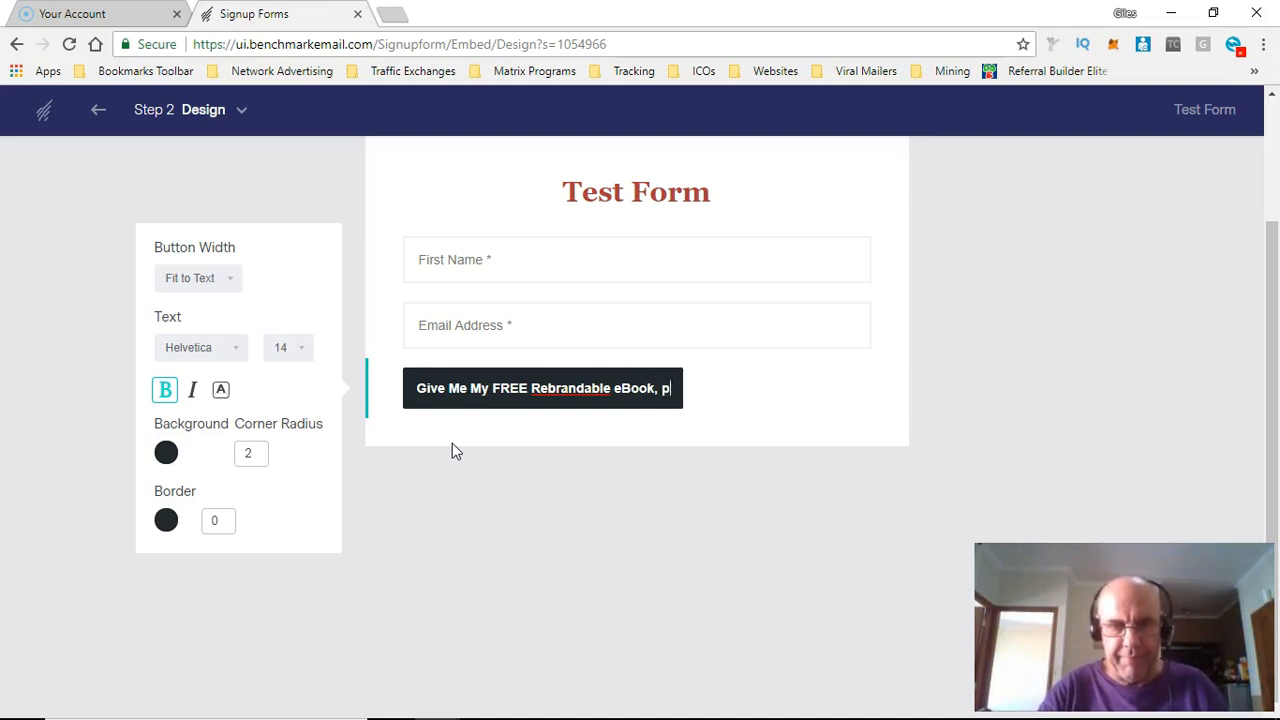
text(, Please)
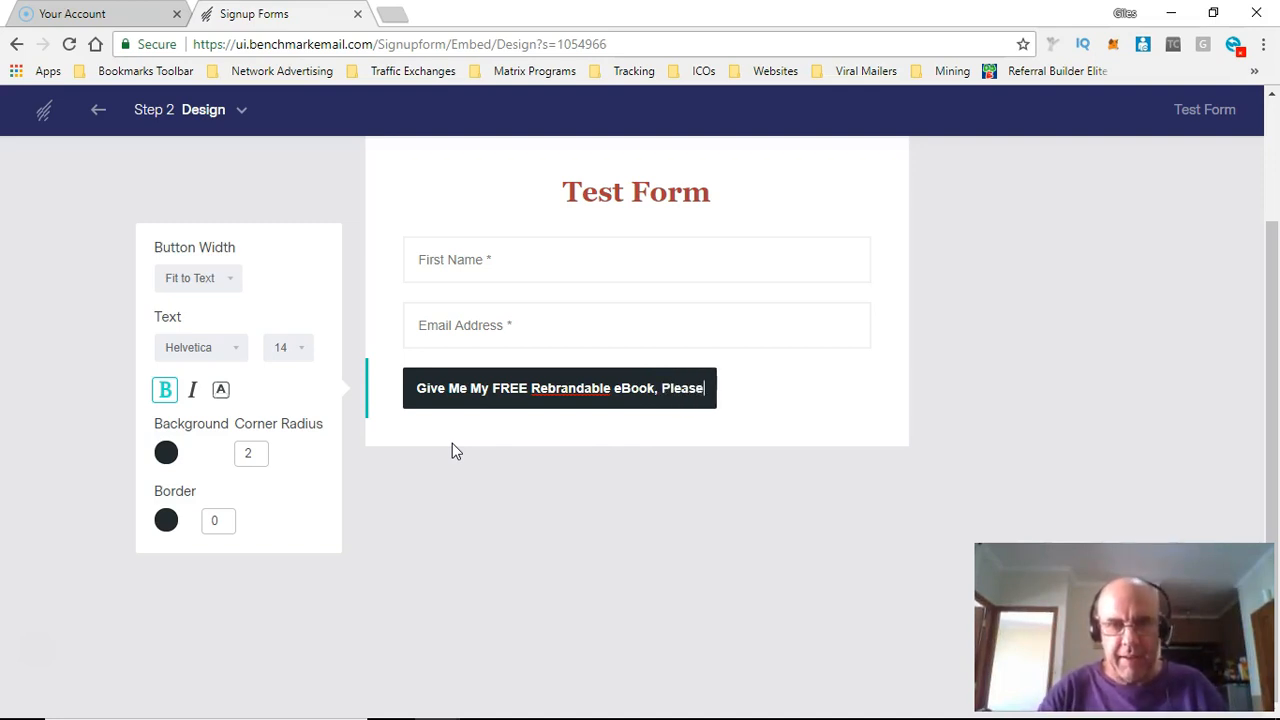
Set the button width to Full Width and insert the word "Awesome" before "FREE" in its text
click(224, 281)
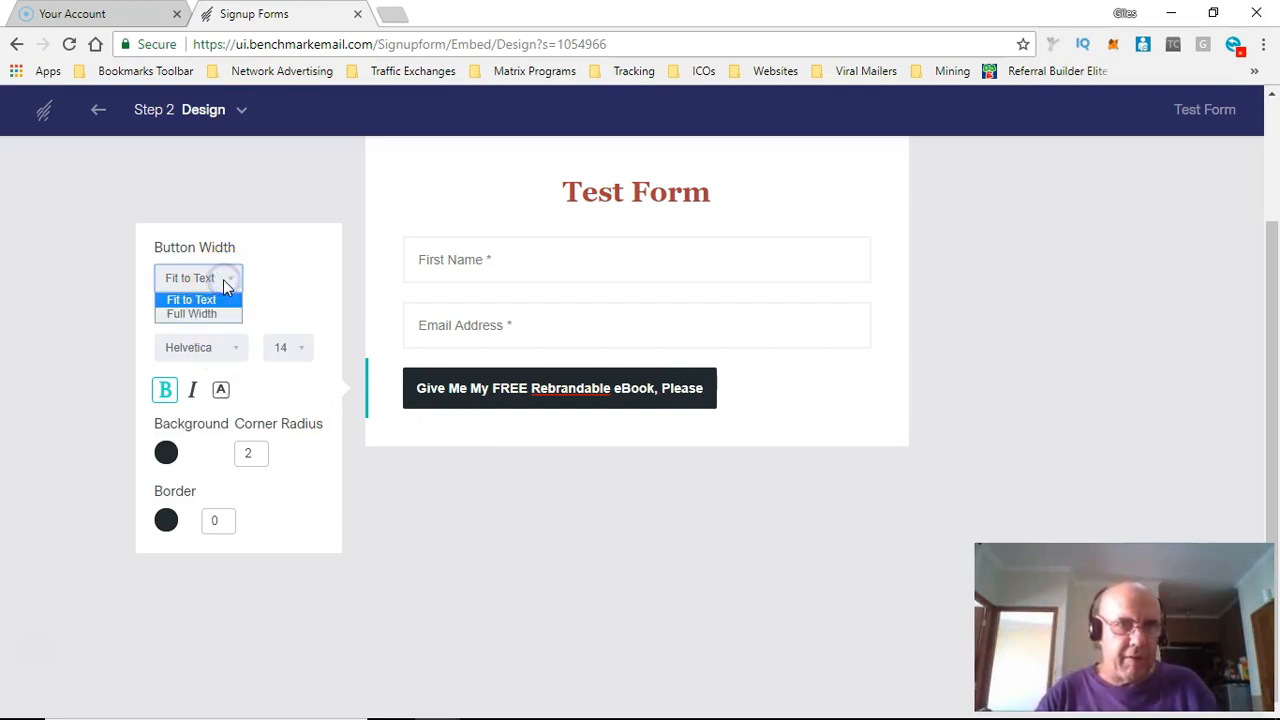
click(215, 314)
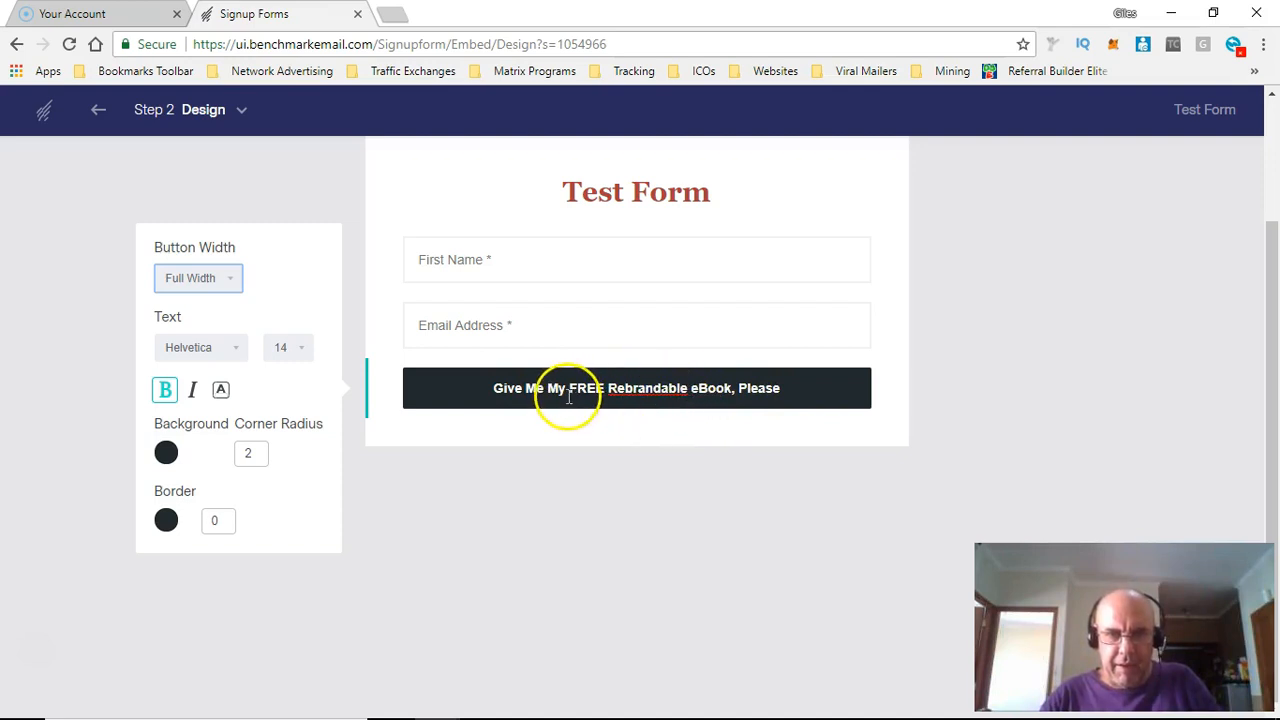
click(575, 388)
text(Suprer)
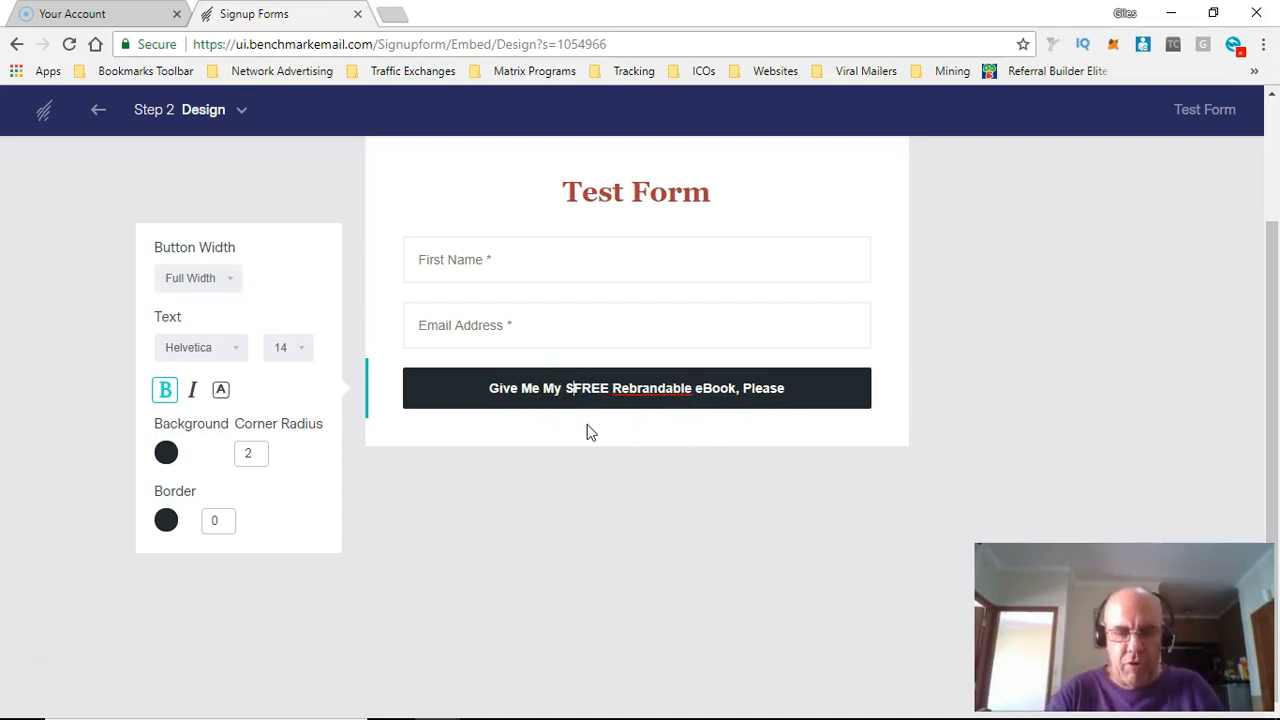
key(BackSpace)
key(BackSpace)
key(BackSpace)
key(BackSpace)
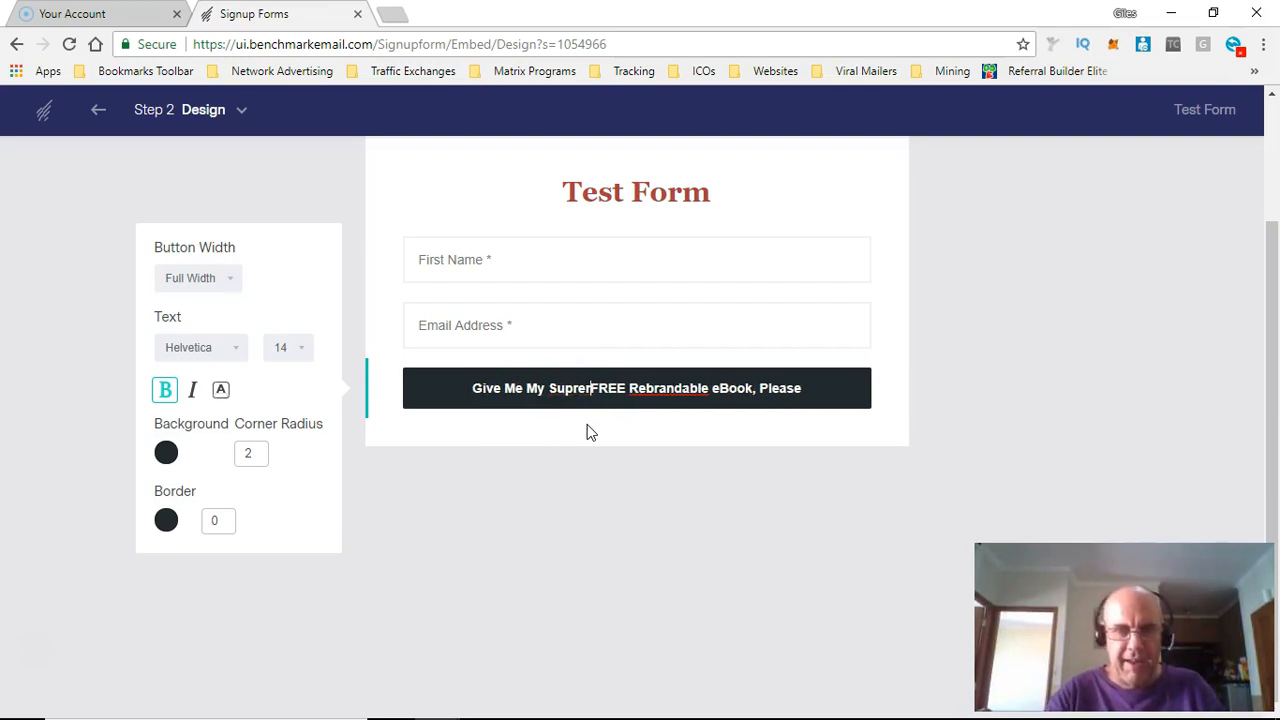
text(er )
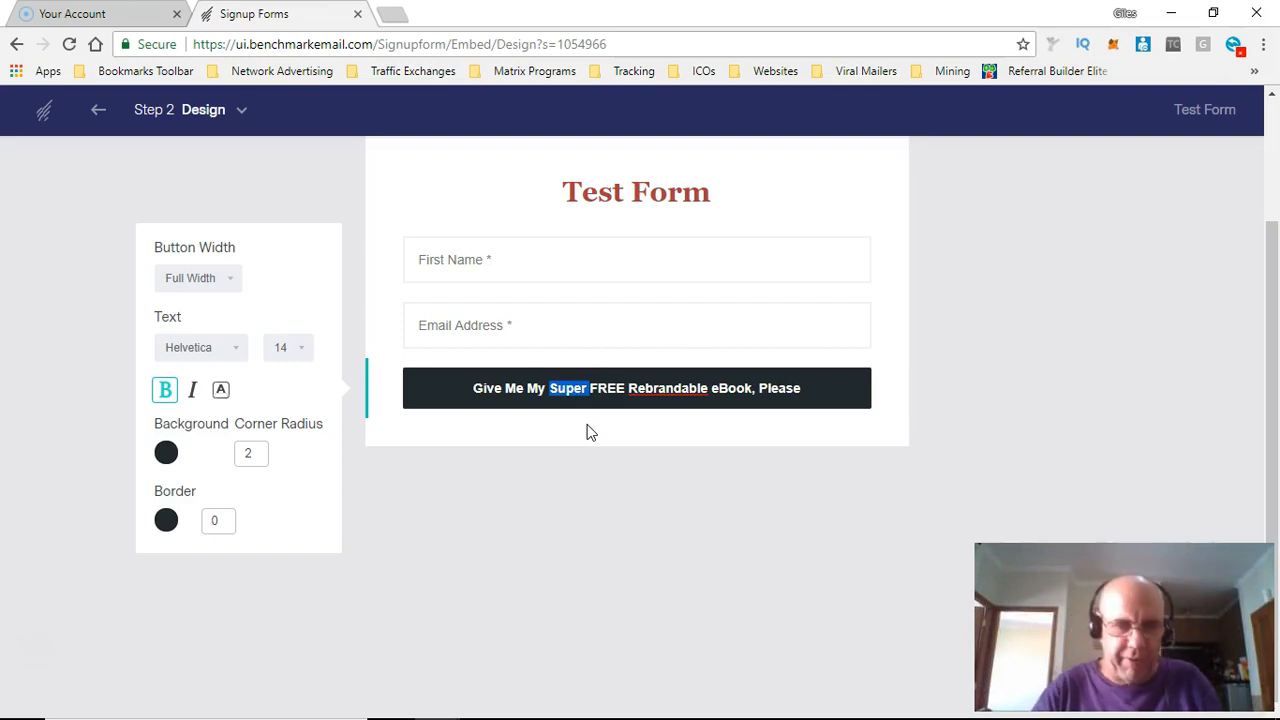
text(Awesome)
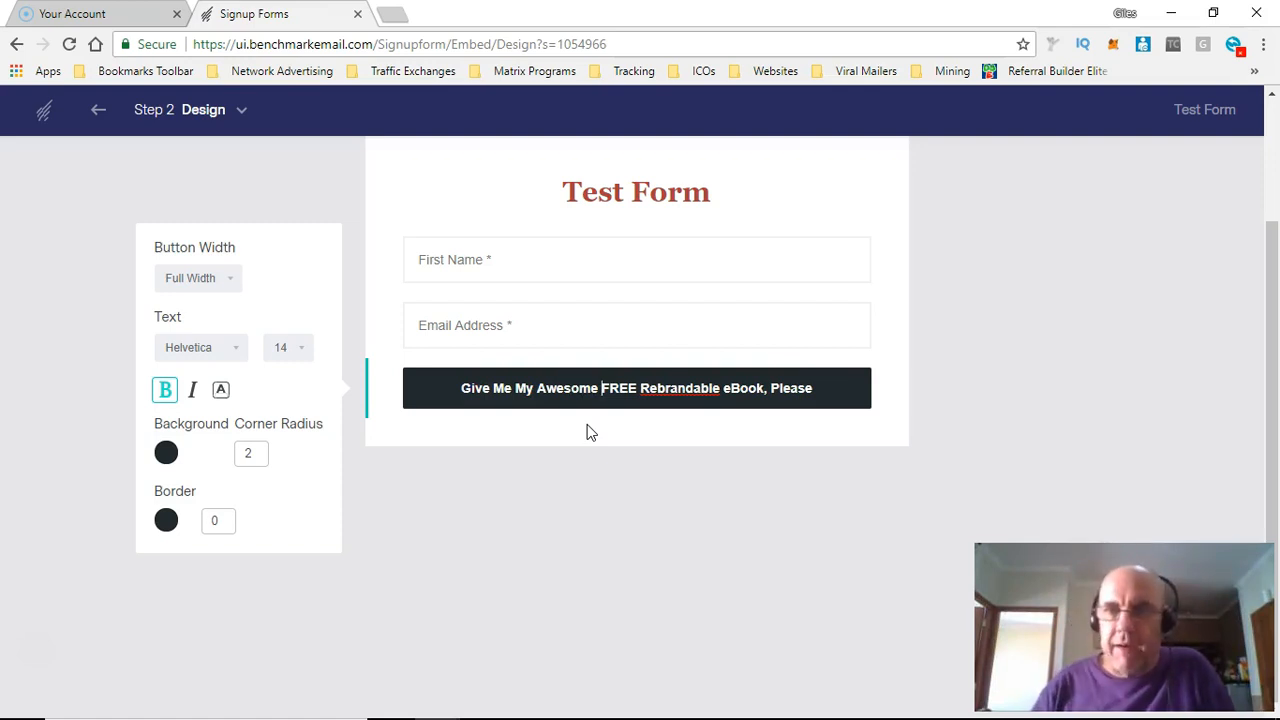
Save and publish the signup form to get its embed code
scroll(860, 548, up, 2)
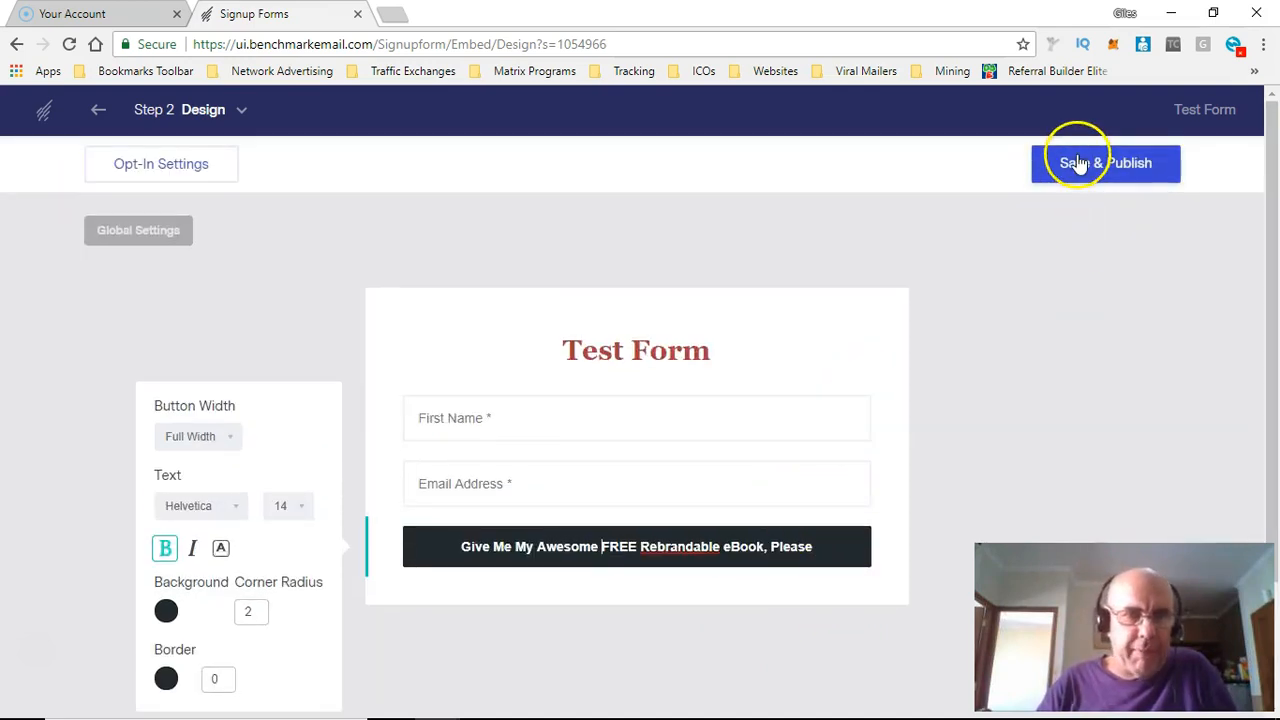
click(1078, 163)
click(826, 471)
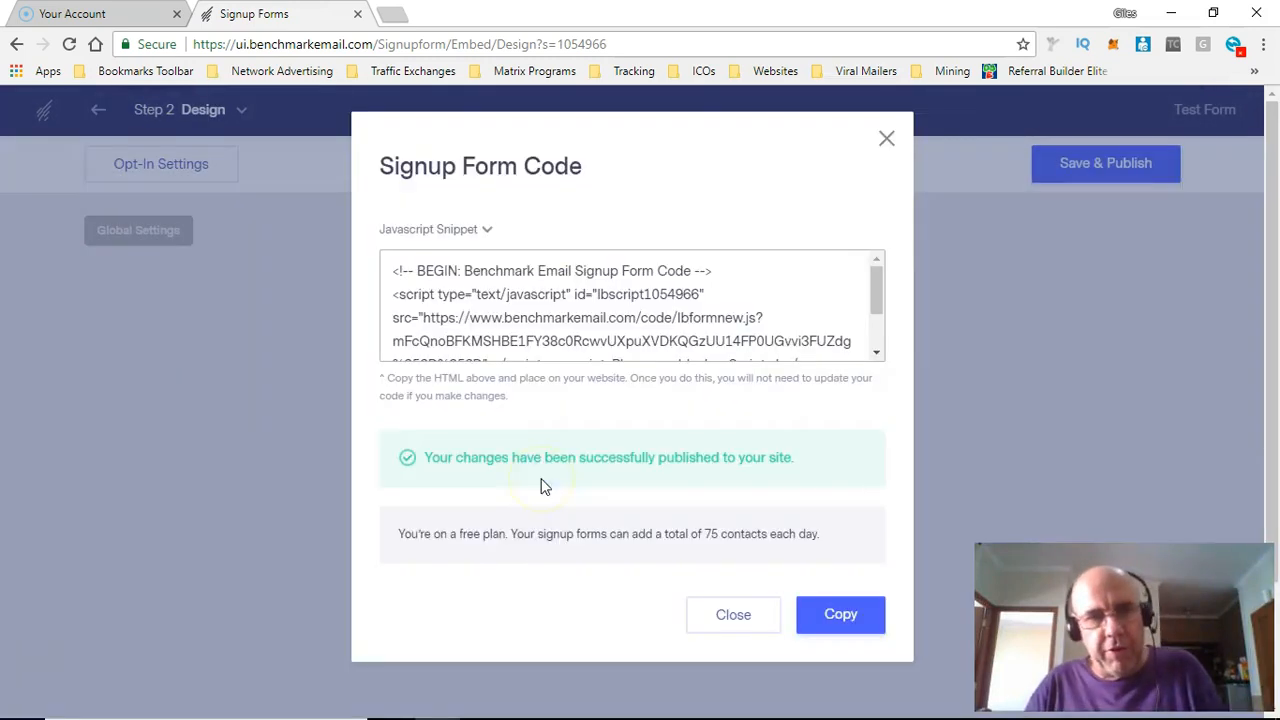
View the signup form code as HTML Code and return to the Javascript Snippet version
click(483, 250)
click(460, 280)
click(484, 257)
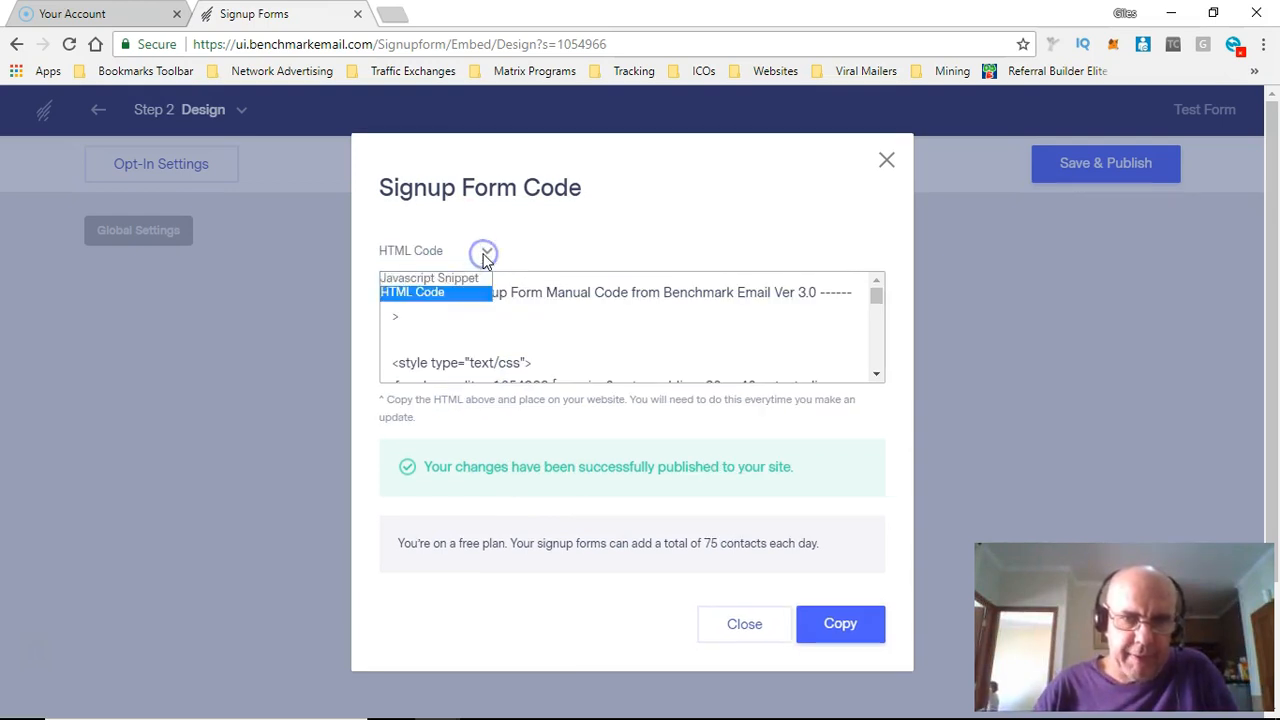
click(462, 278)
click(527, 287)
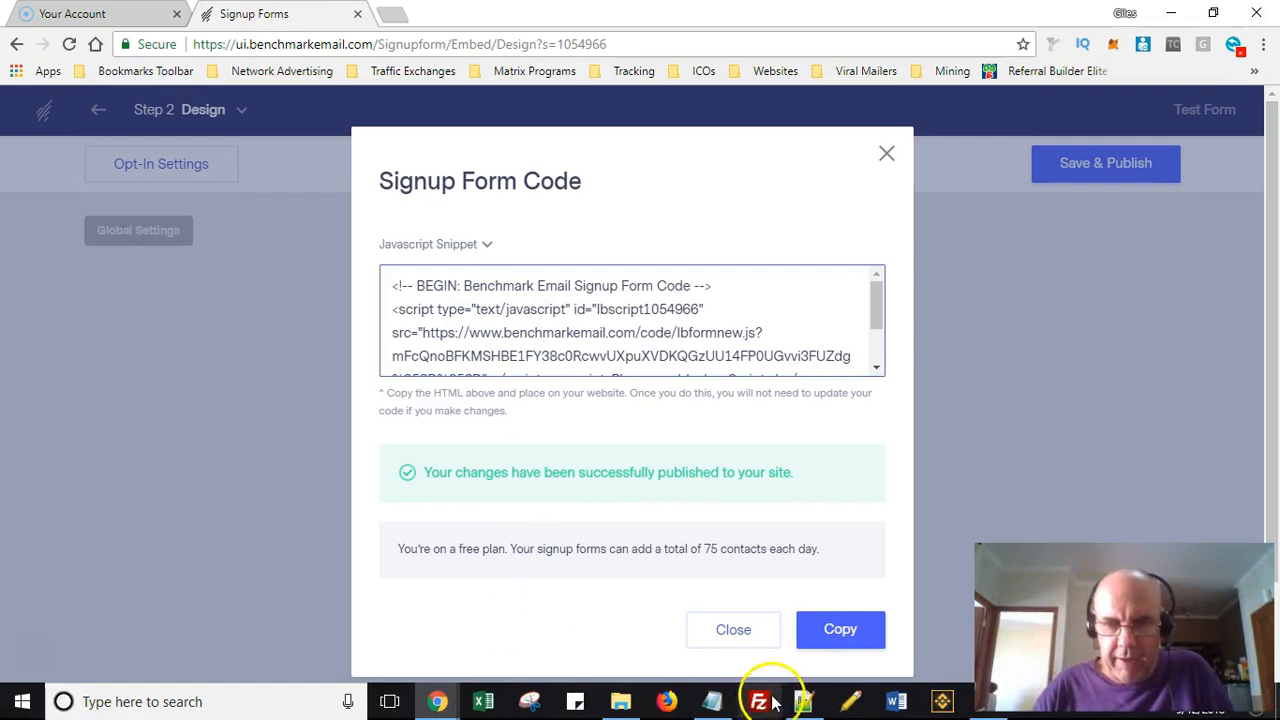
Switch to Notepad++, create a new document and give it the heading "Test Form" followed by blank lines
click(803, 701)
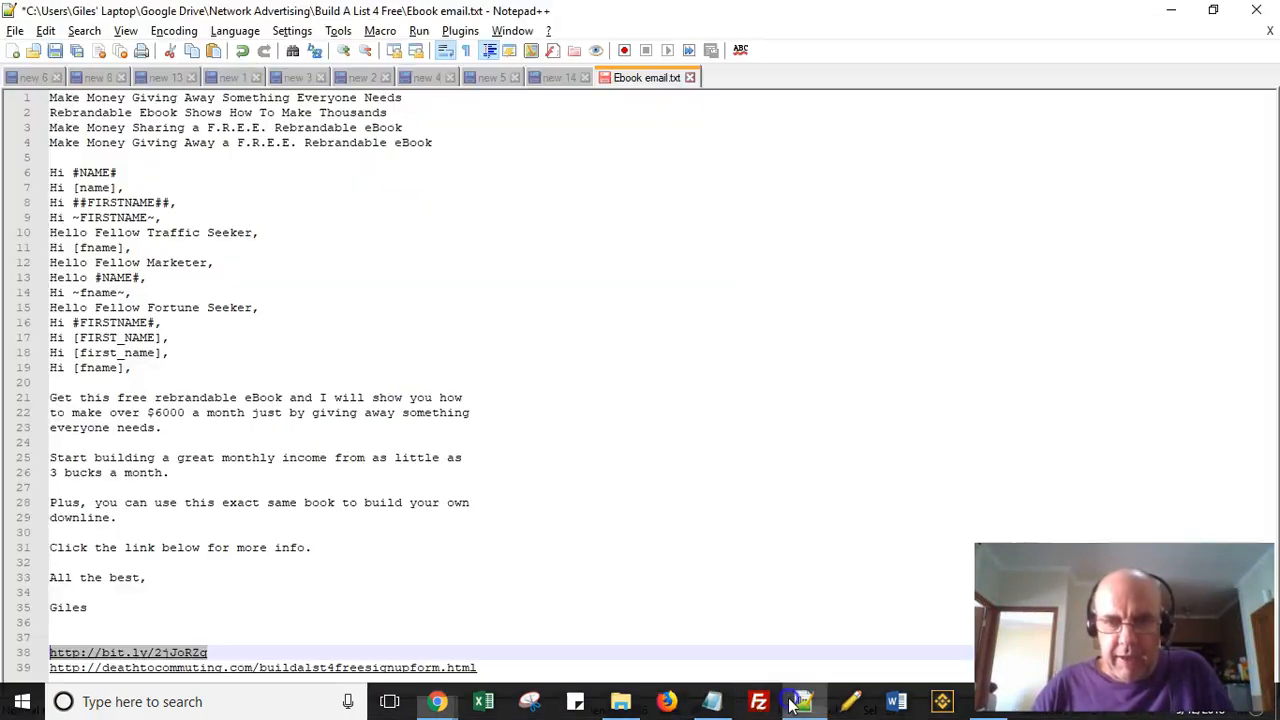
click(13, 50)
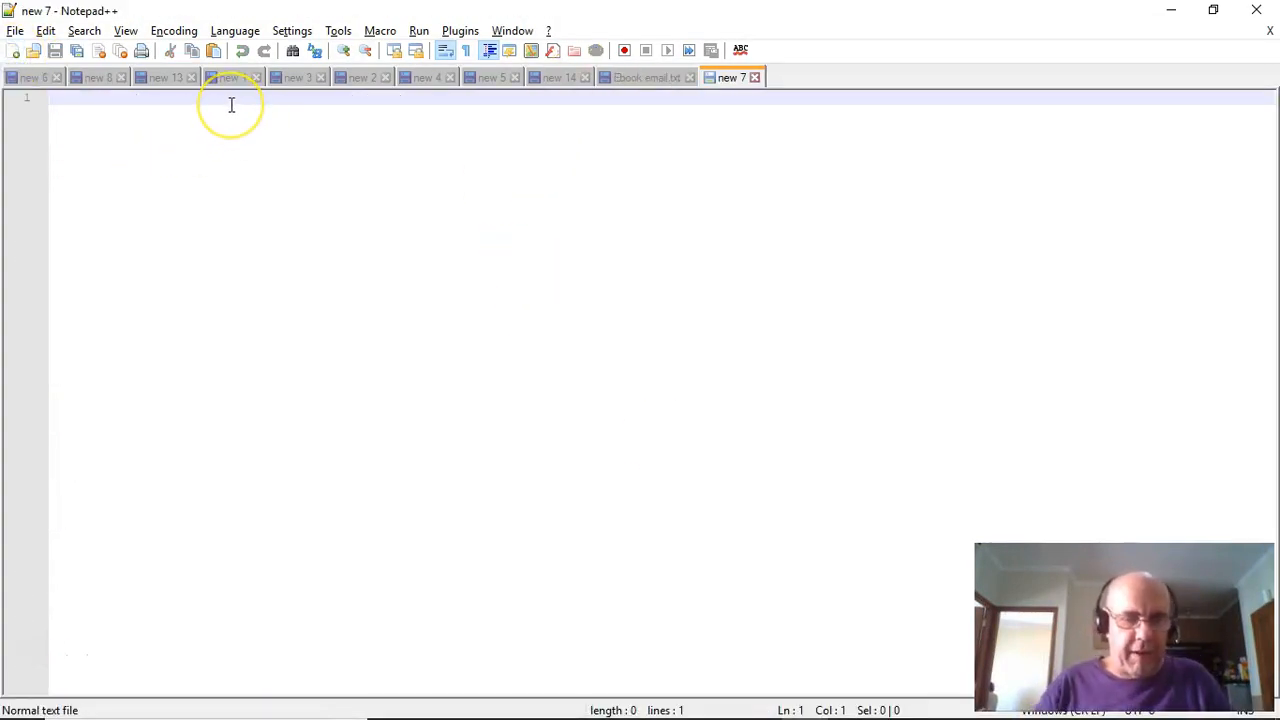
text(I)
text(est Form Code)
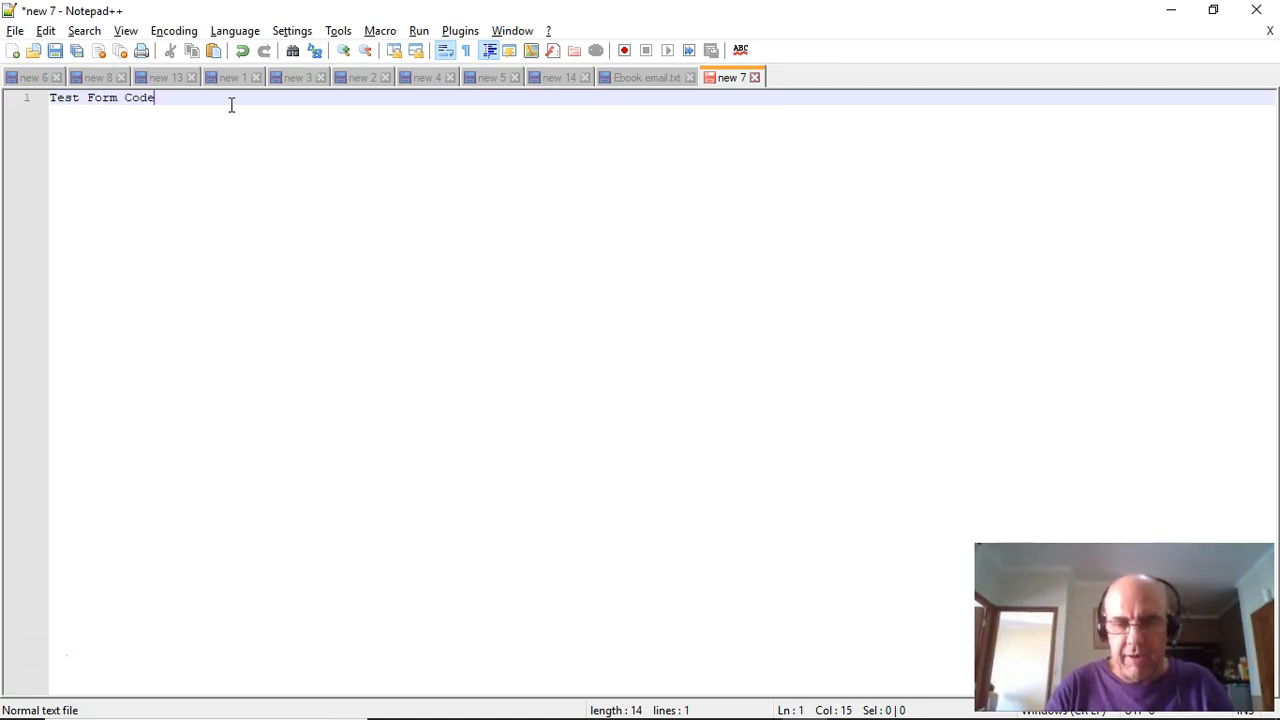
key(Return)
key(Return)
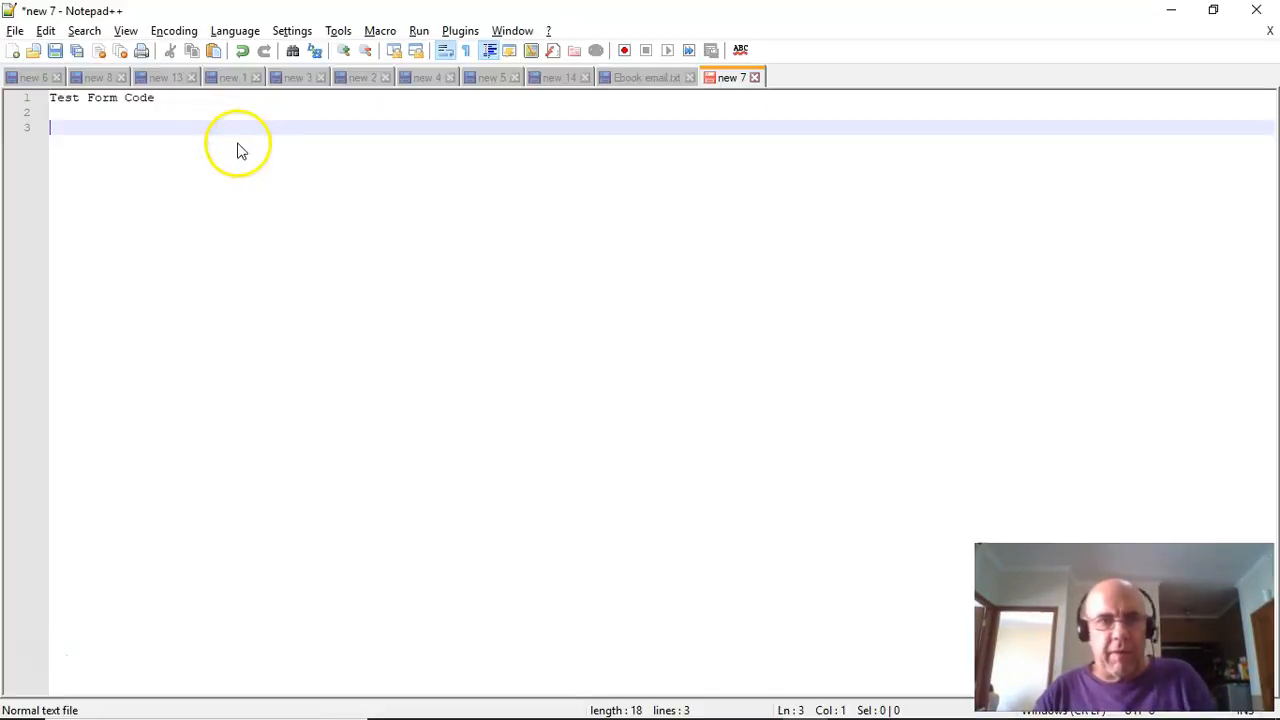
click(218, 97)
key(BackSpace)
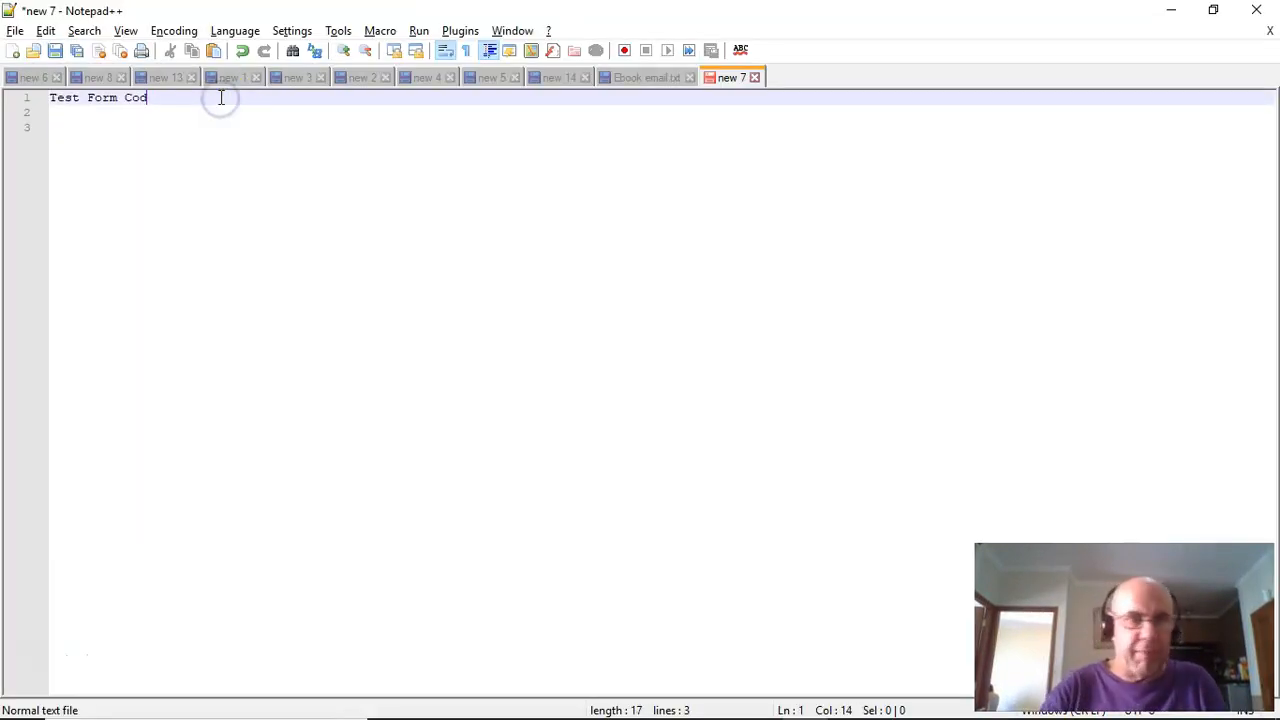
key(Return)
key(Down)
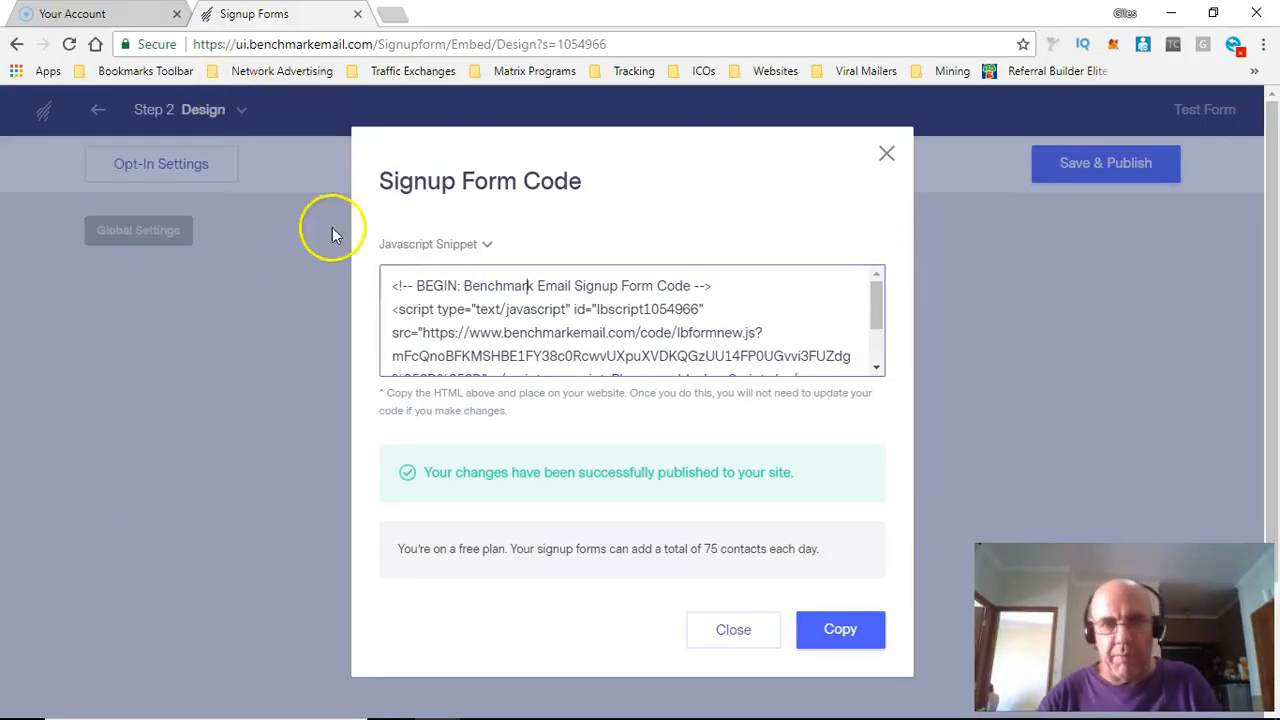
Copy the whole Javascript Snippet from the Benchmark Email page and paste it into the Notepad++ document under the label "Java"
click(481, 296)
key(ctrl+a)
key(ctrl+c)
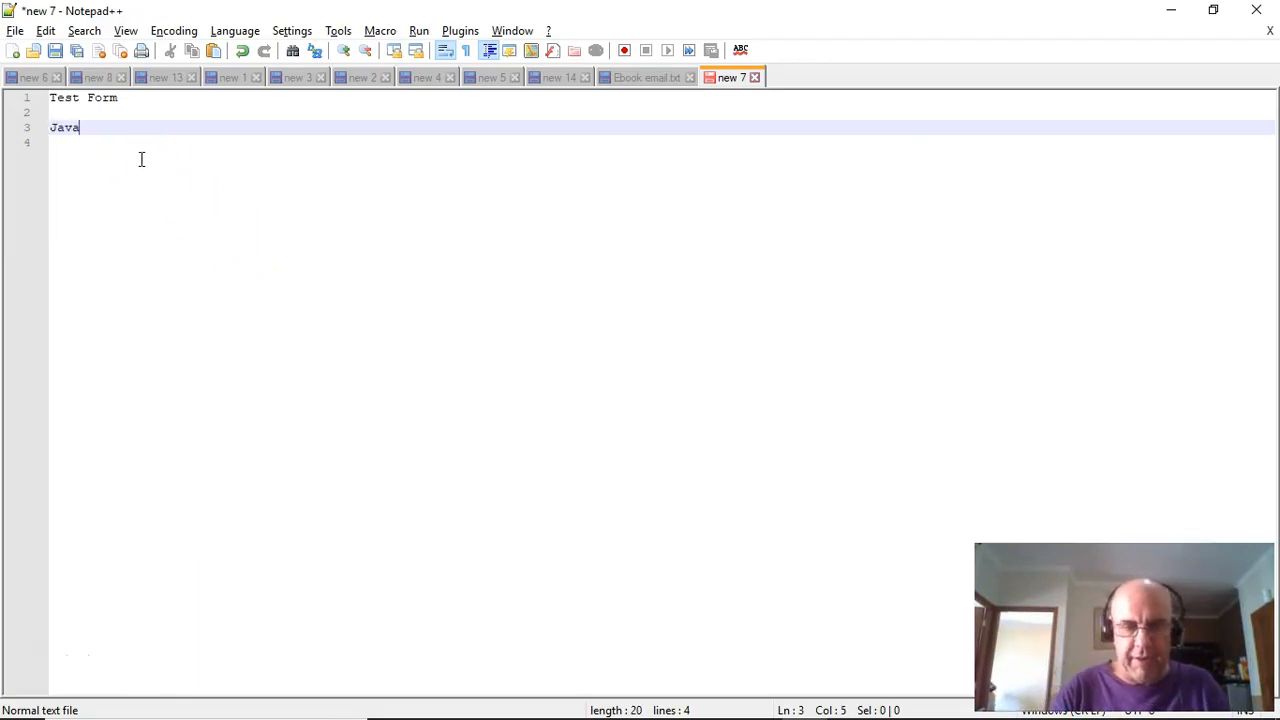
text(Java)
key(Return)
key(ctrl+v)
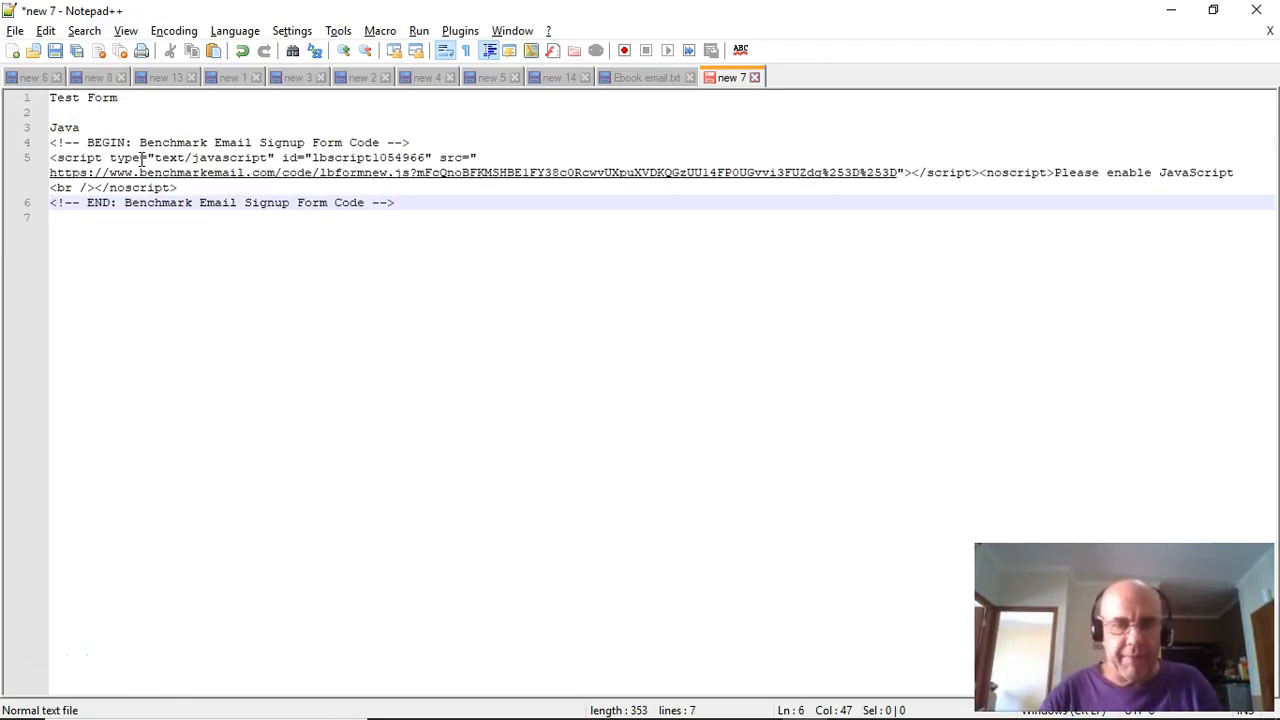
Add the label "Html" below the snippet, copy the form's HTML Code version from Benchmark Email and paste it underneath in Notepad++
key(Return)
key(Return)
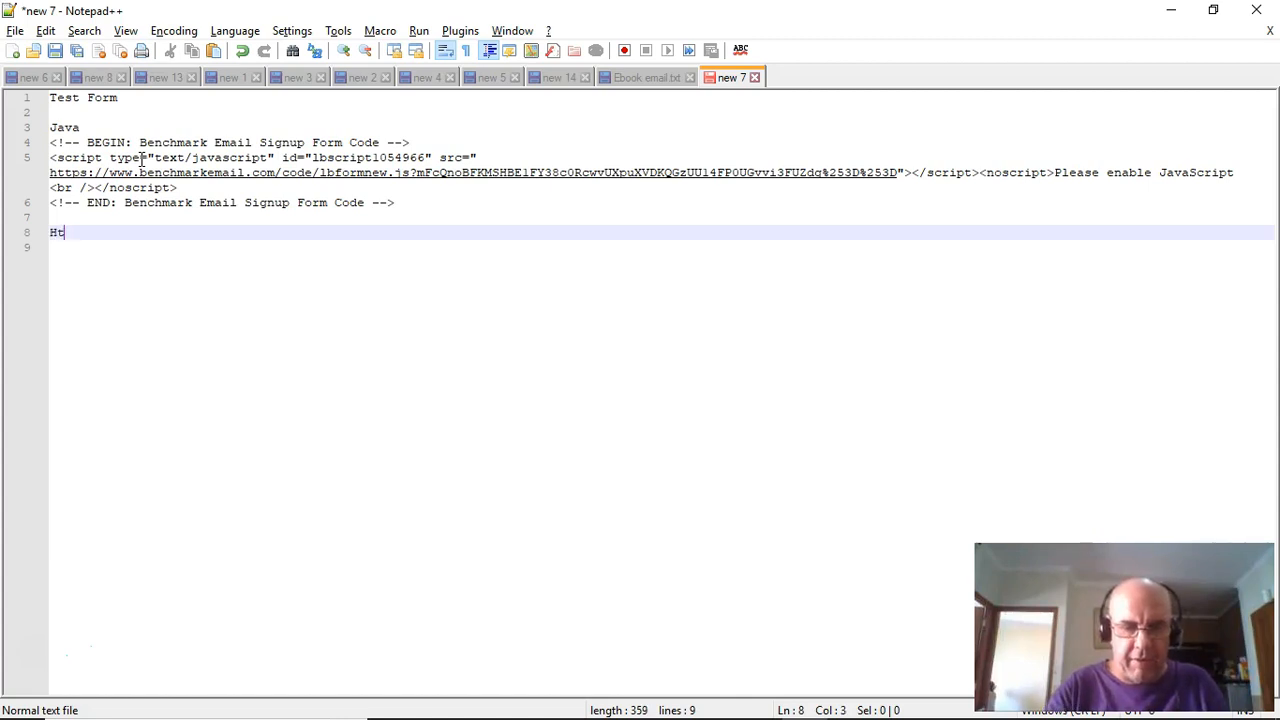
text(Html)
key(Return)
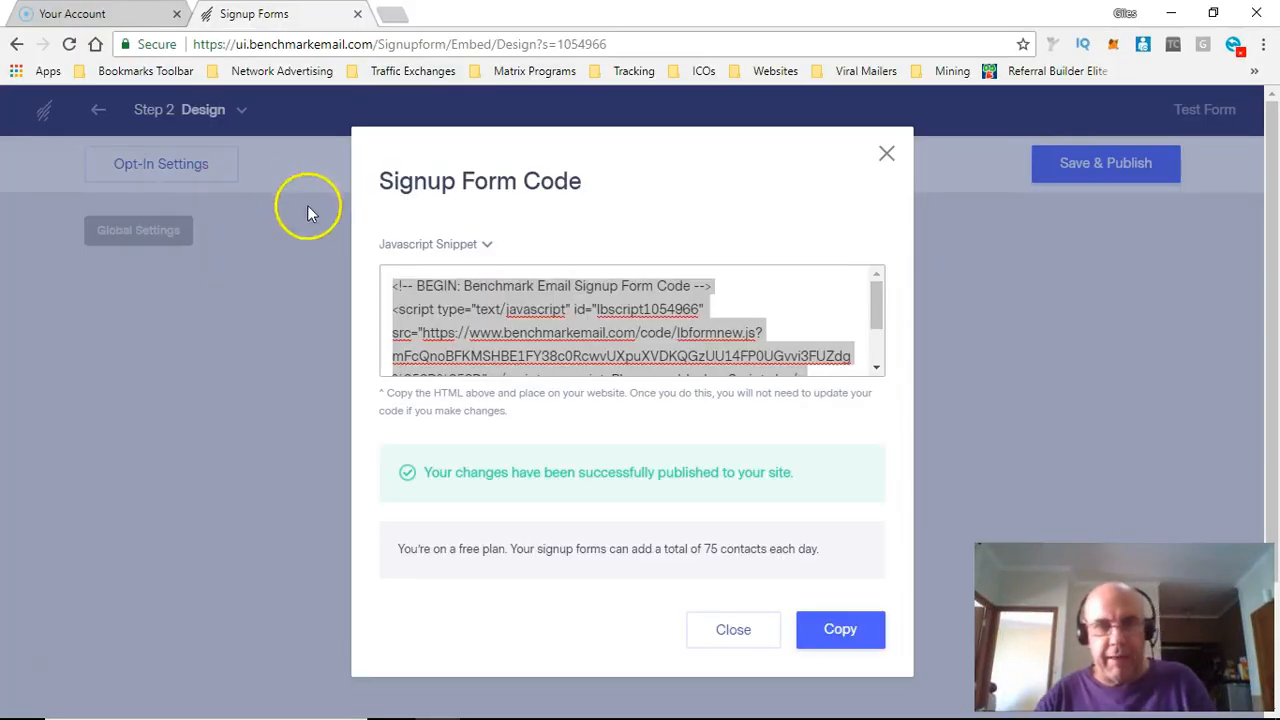
click(489, 252)
click(460, 288)
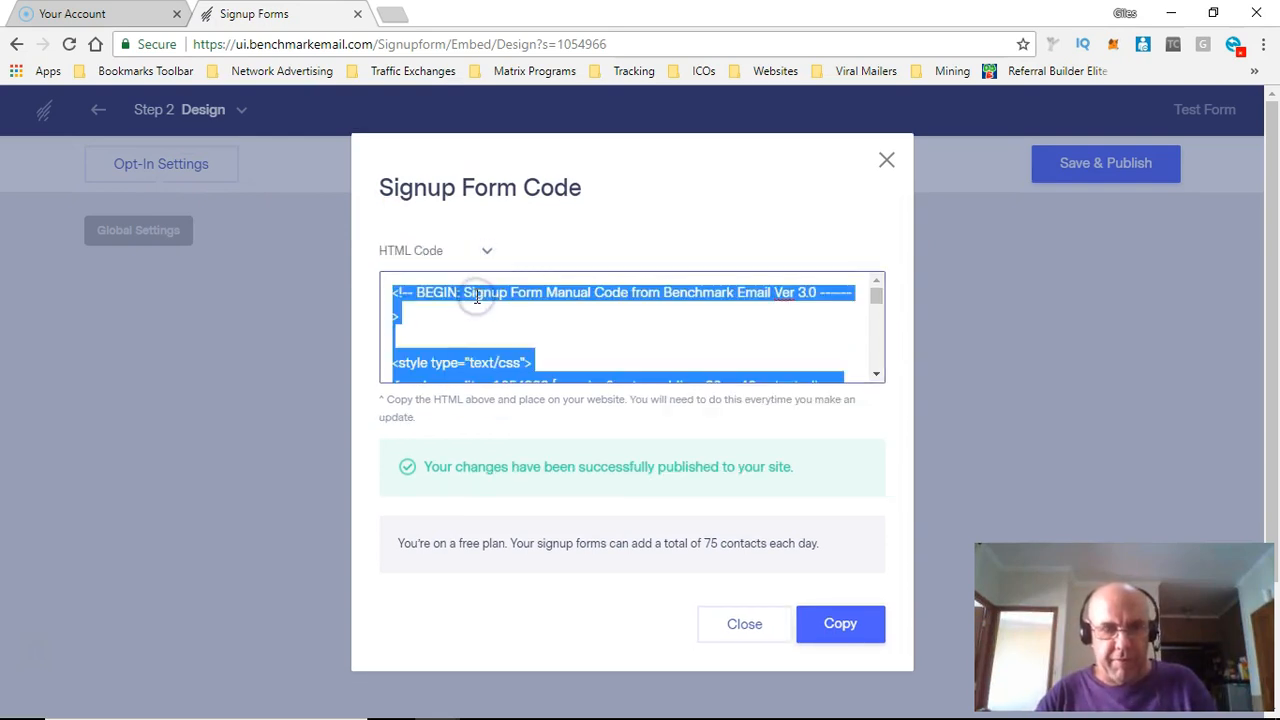
key(alt+Tab)
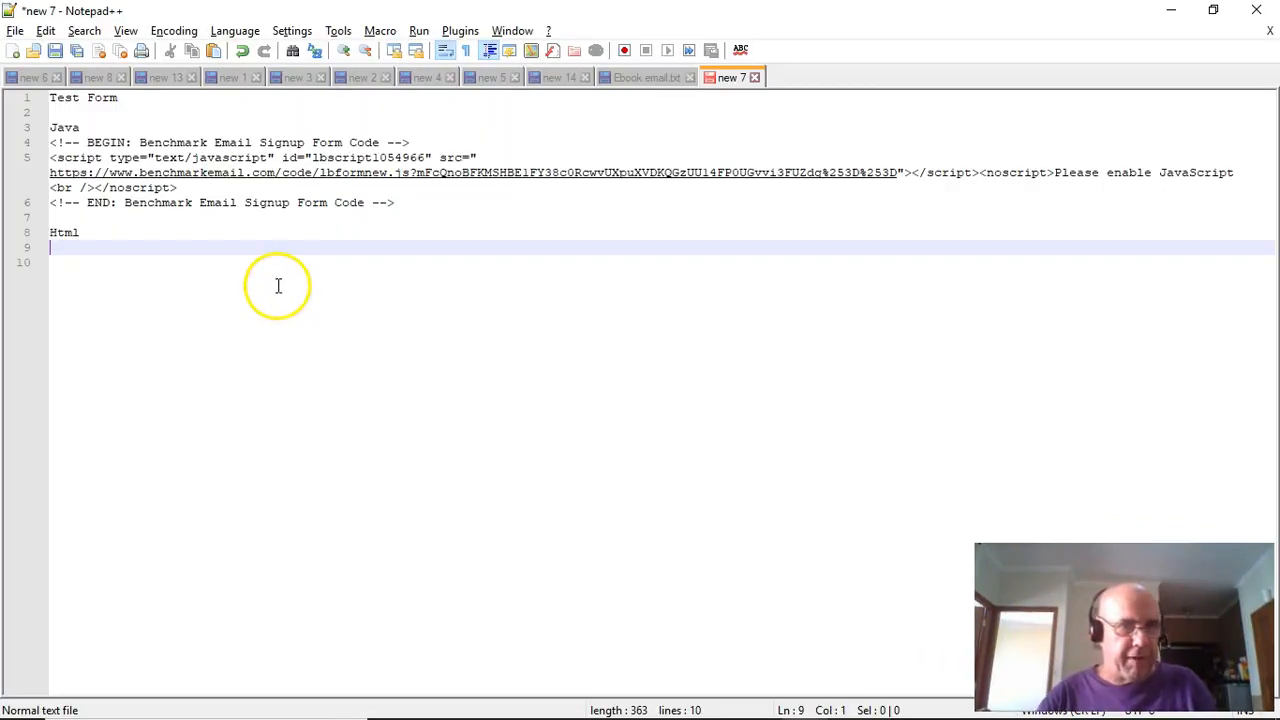
key(ctrl+v)
scroll(414, 443, up, 5)
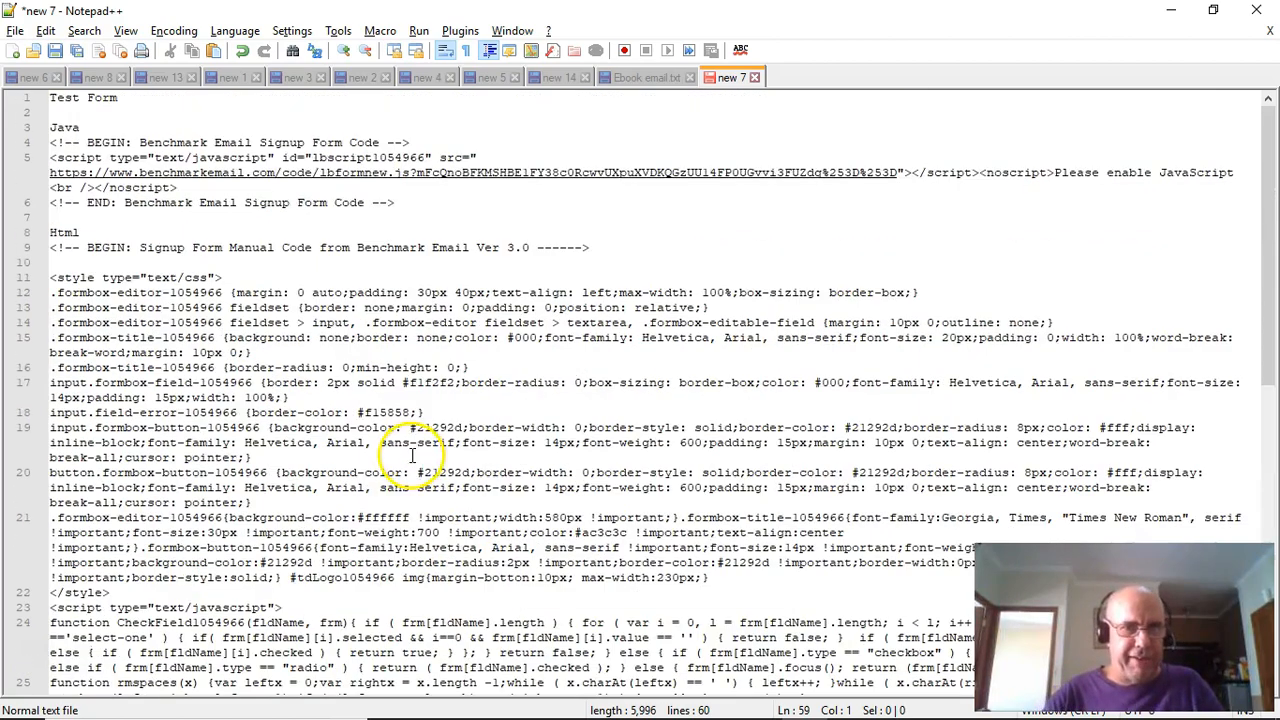
scroll(380, 423, down, 14)
scroll(384, 450, up, 4)
scroll(360, 470, down, 4)
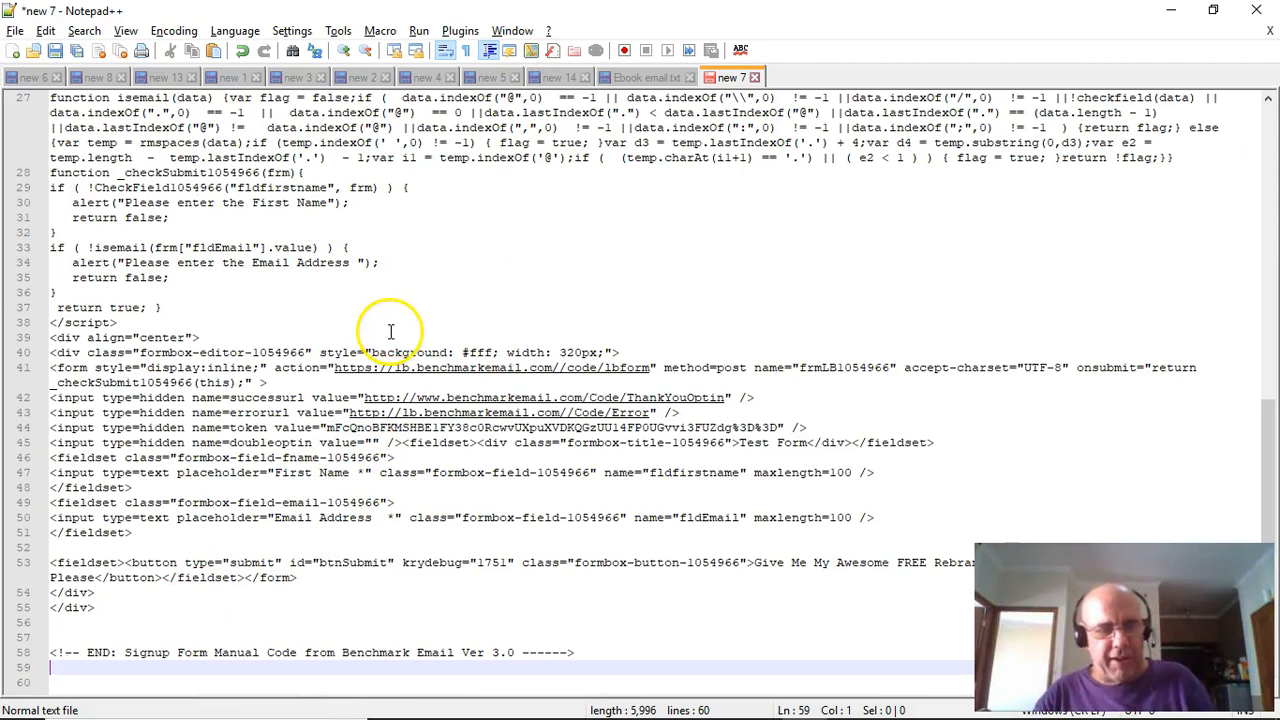
Return to Benchmark Email in Chrome, copy the HTML code and close the signup form code dialog
key(alt+Tab)
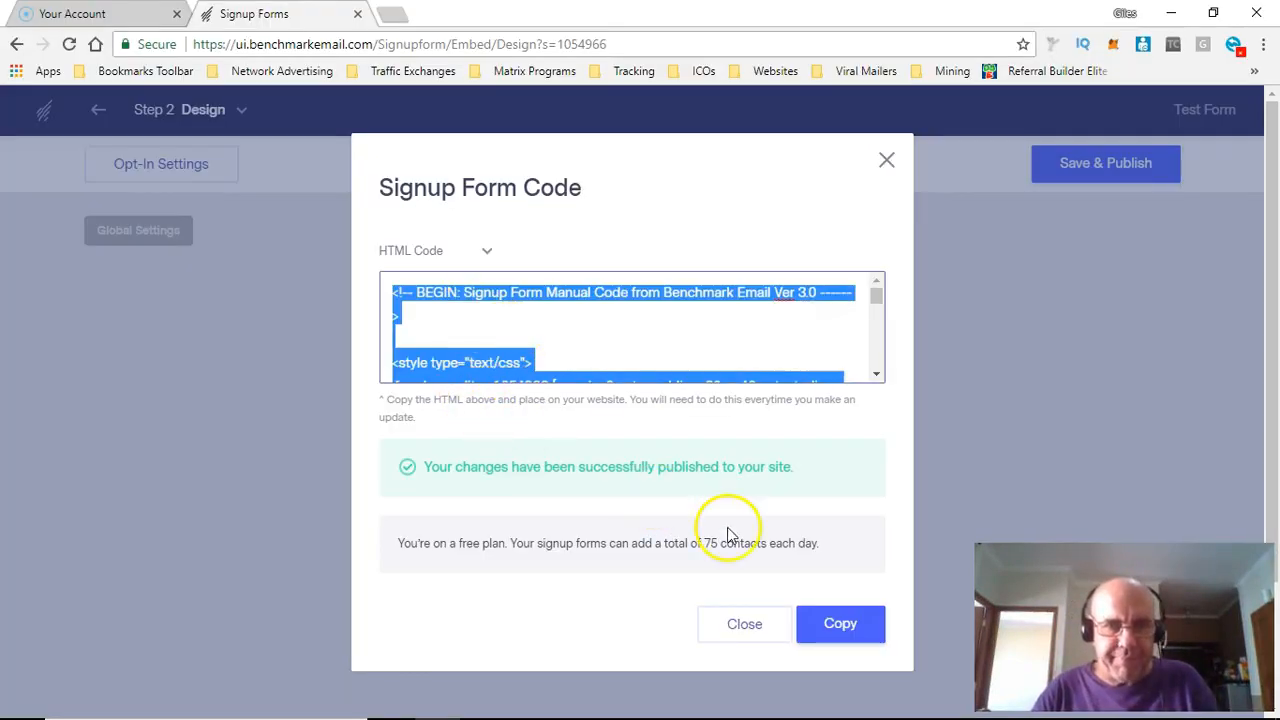
click(823, 623)
click(745, 626)
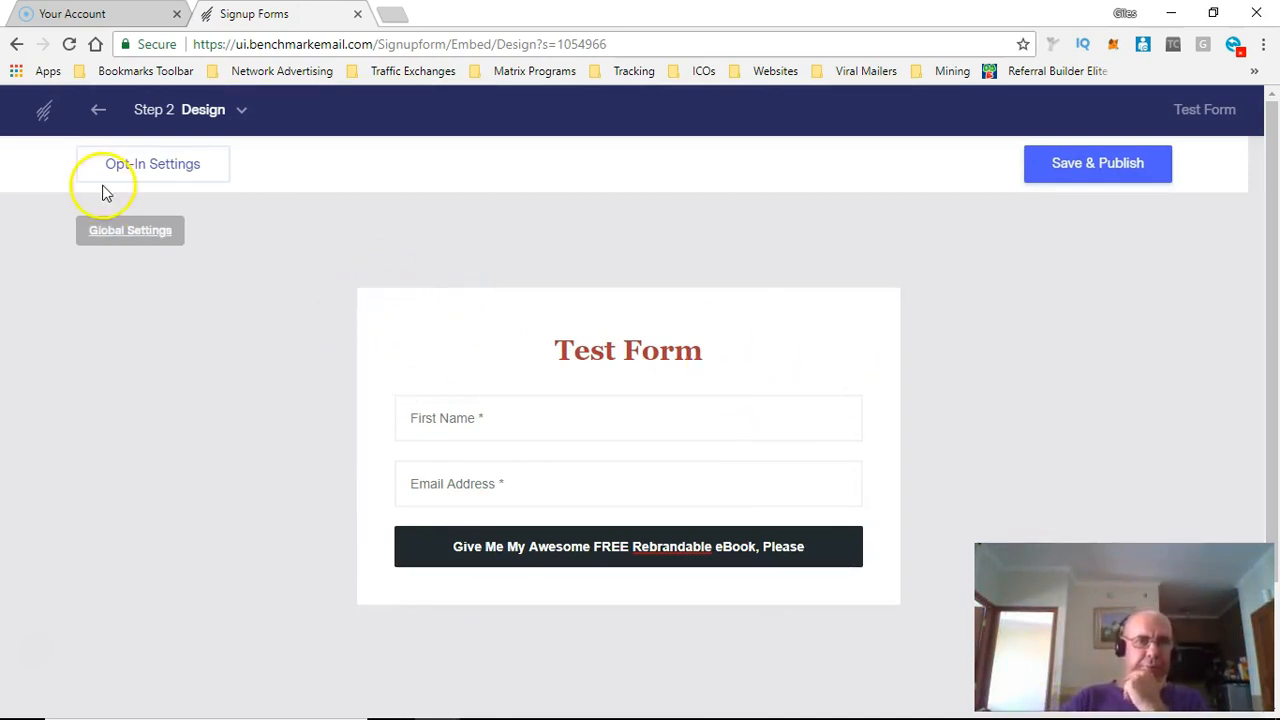
Open the Opt-In Settings of Test Form and go to the Confirmation Email section
click(43, 118)
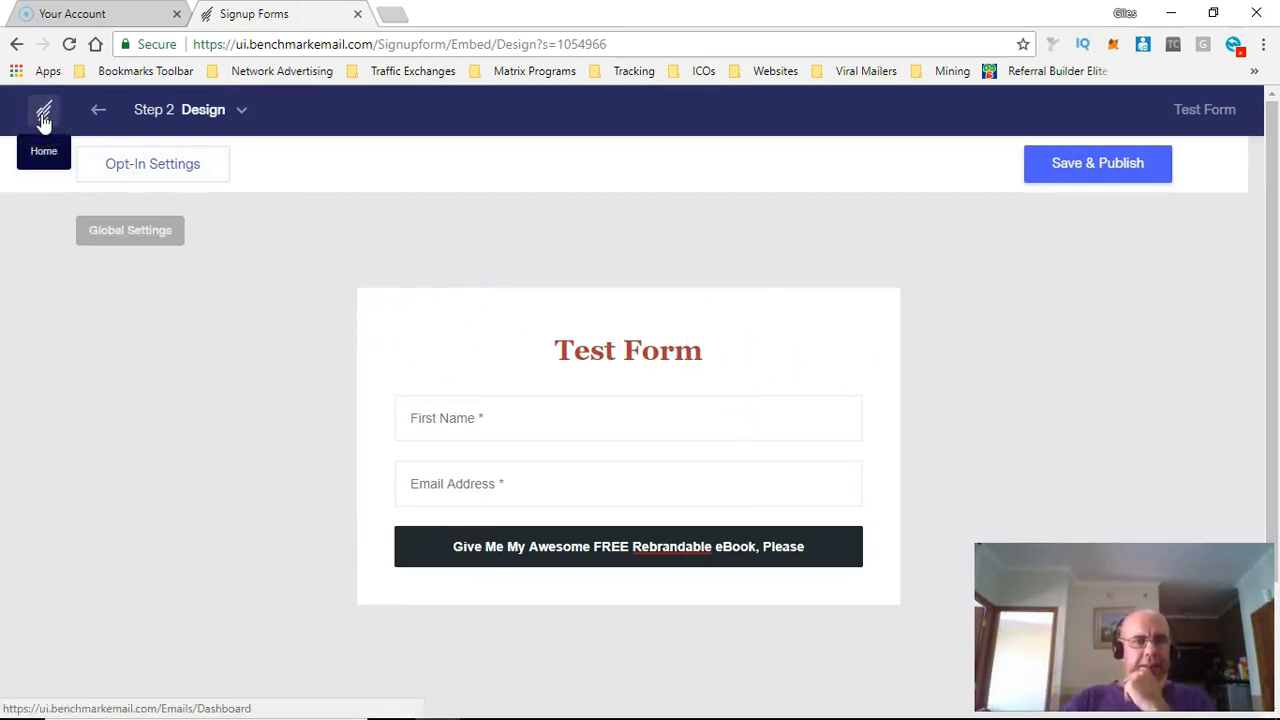
click(95, 113)
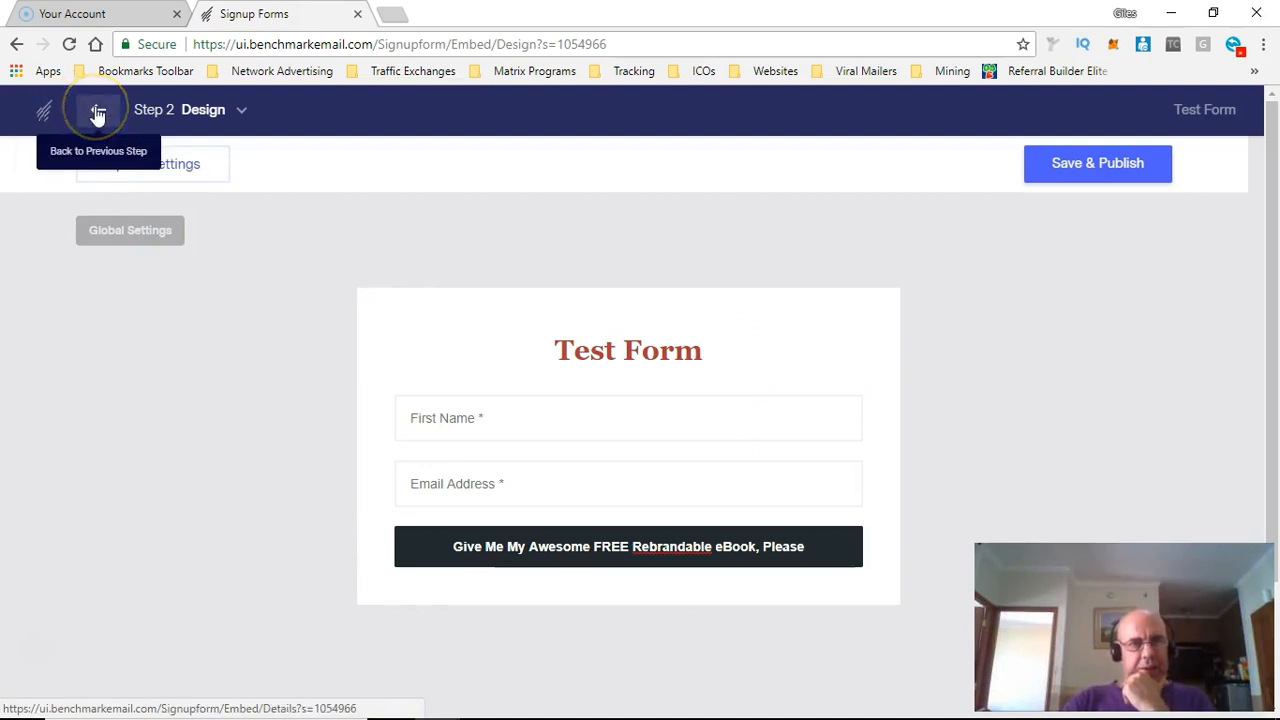
click(198, 176)
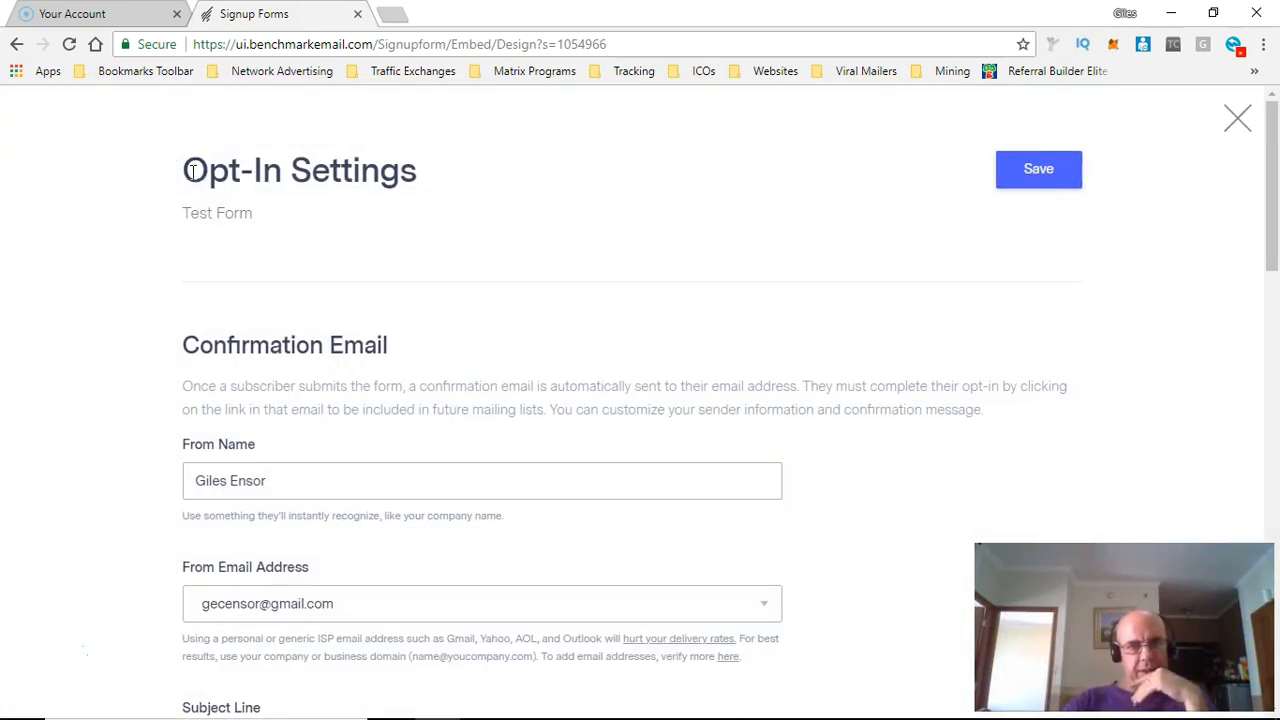
scroll(508, 449, down, 1)
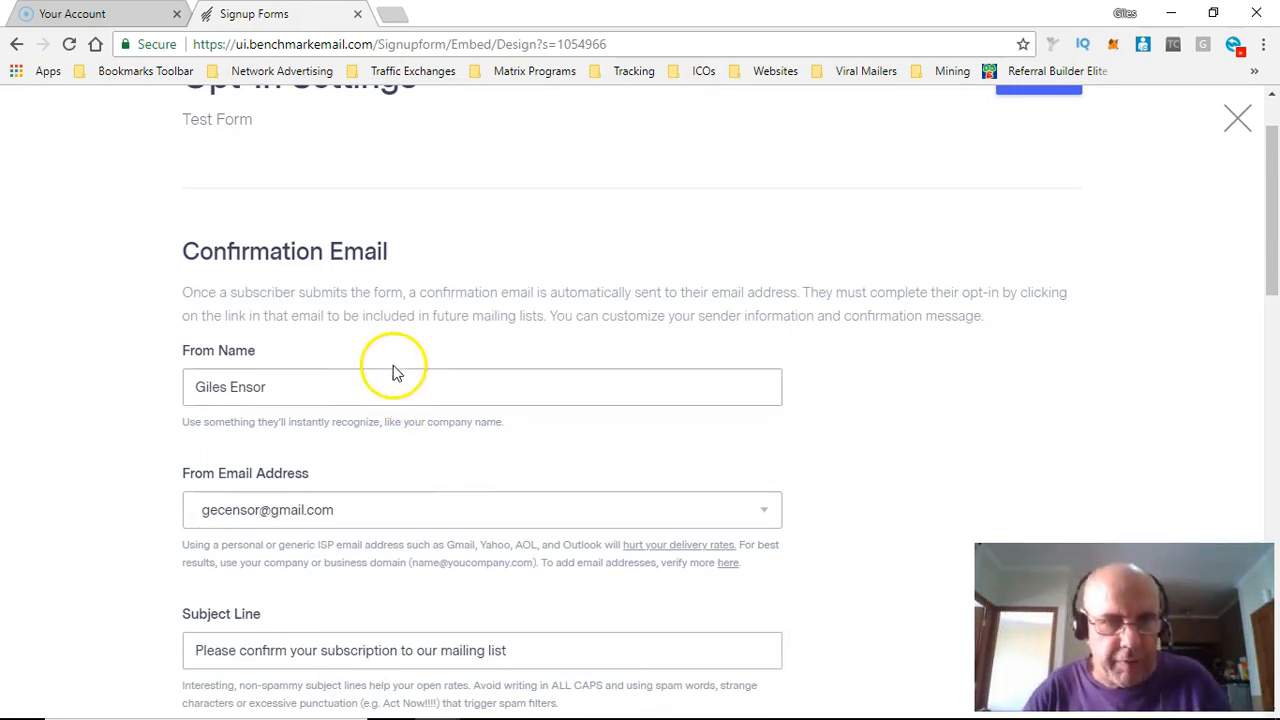
scroll(405, 395, down, 1)
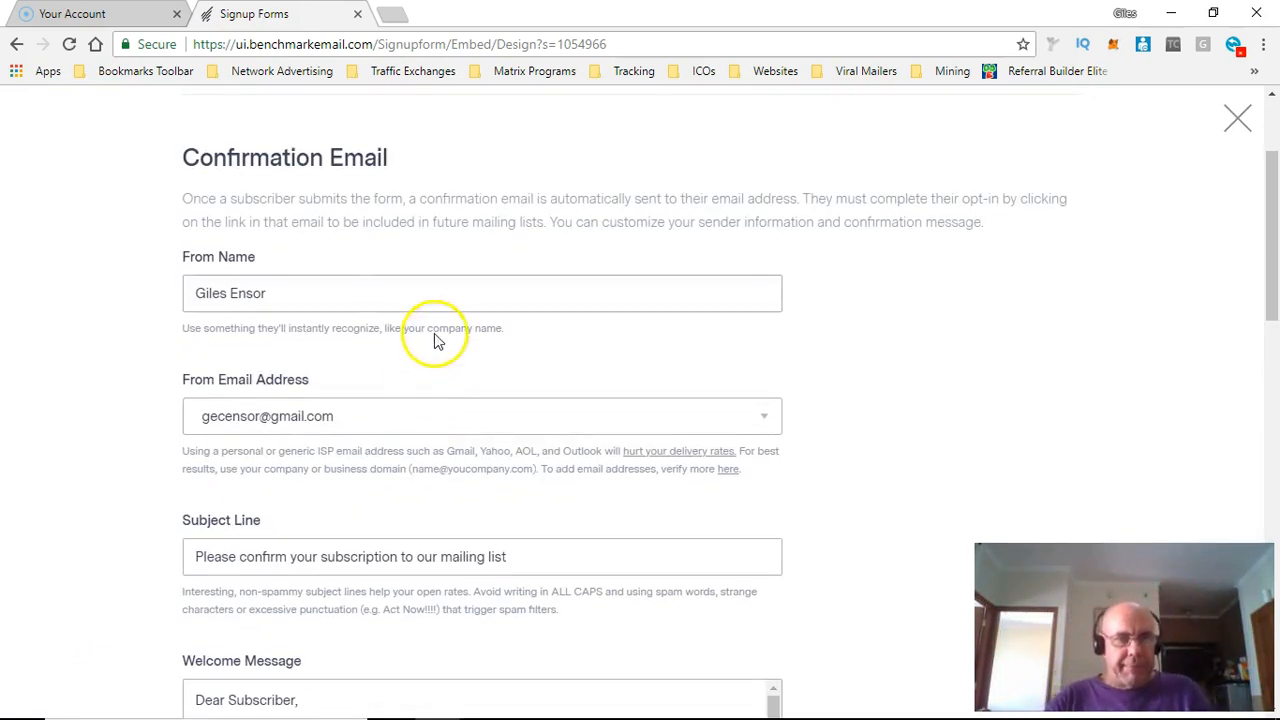
Set the confirmation email's From Email Address to the sender's business-domain address instead of the Gmail one
click(387, 424)
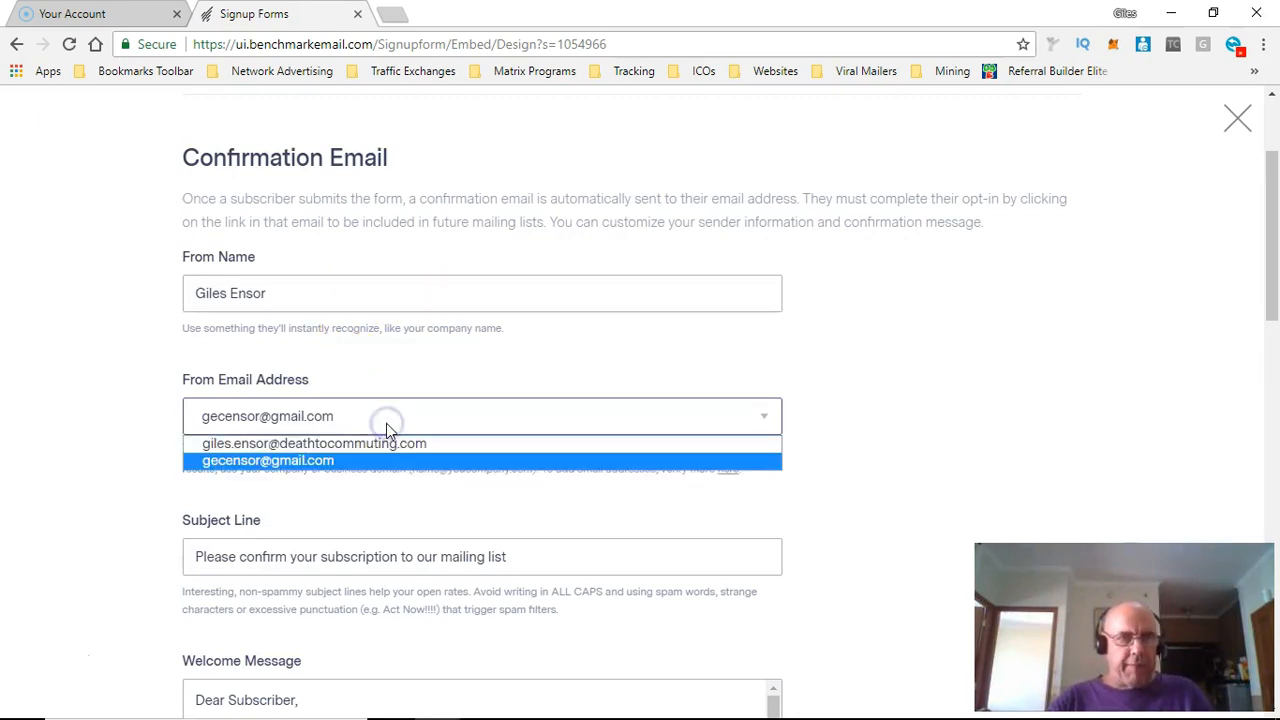
click(391, 440)
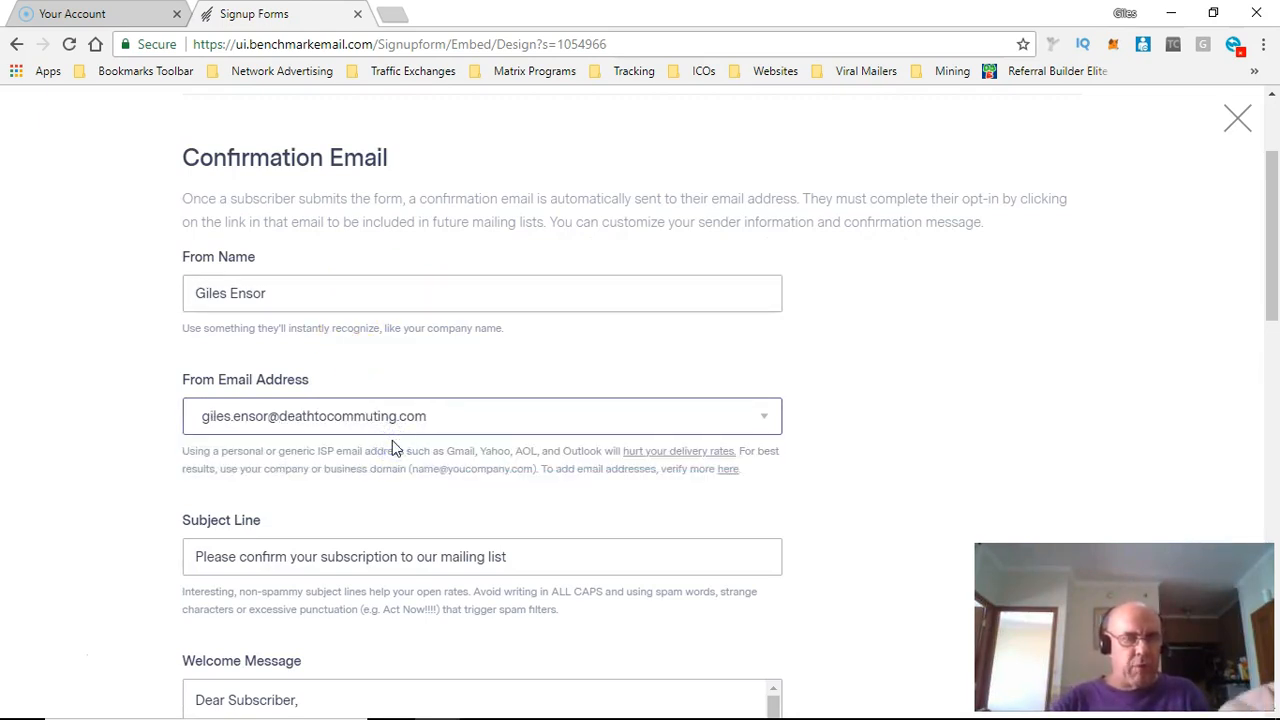
click(405, 427)
click(418, 460)
click(414, 426)
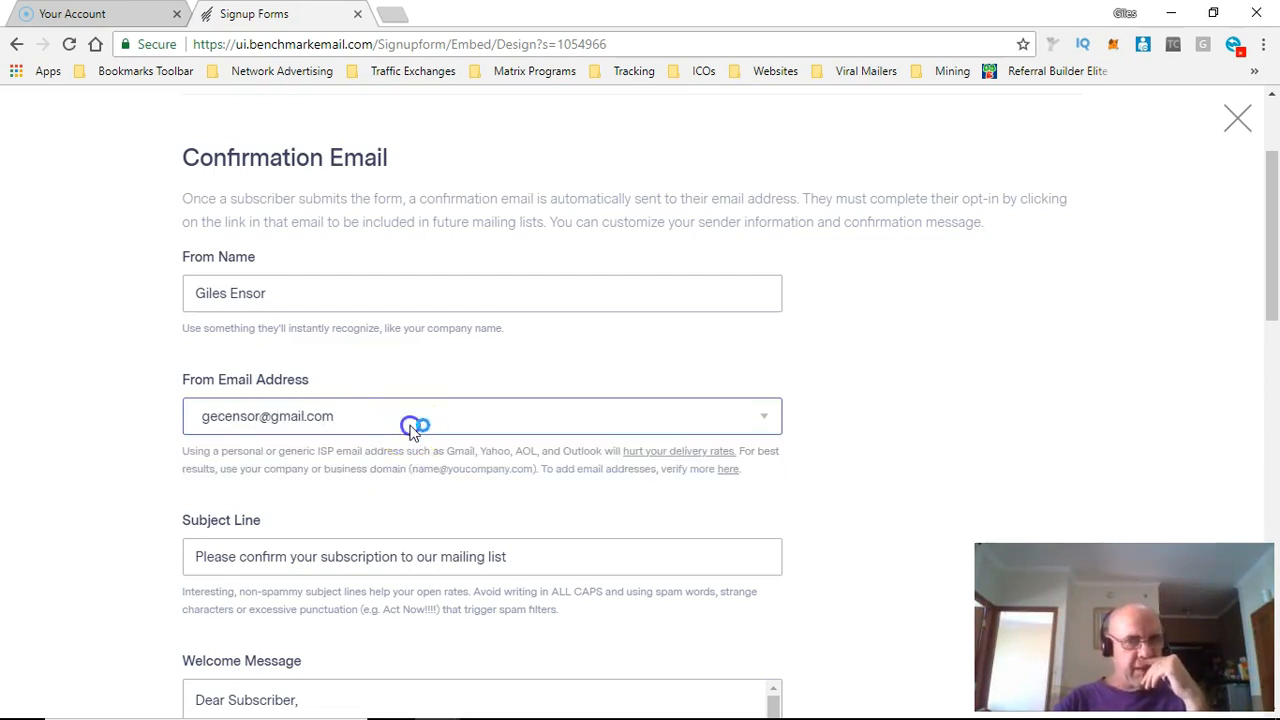
click(413, 444)
click(414, 422)
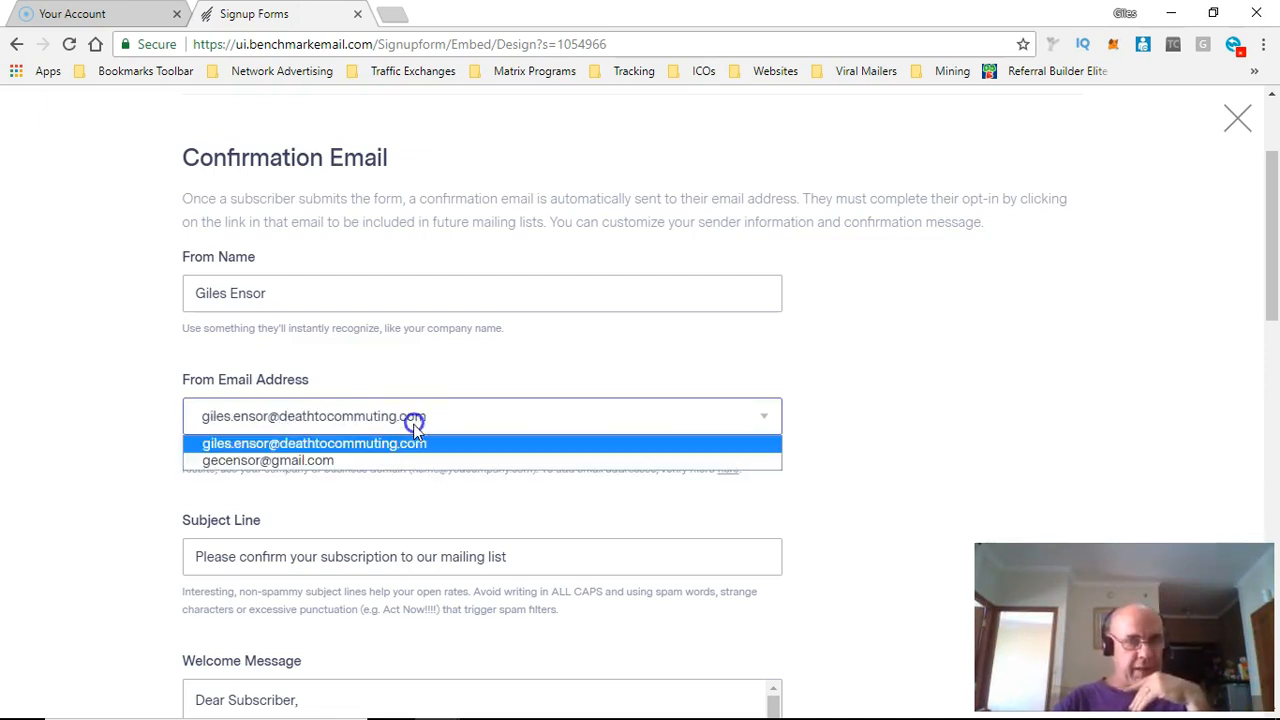
click(409, 446)
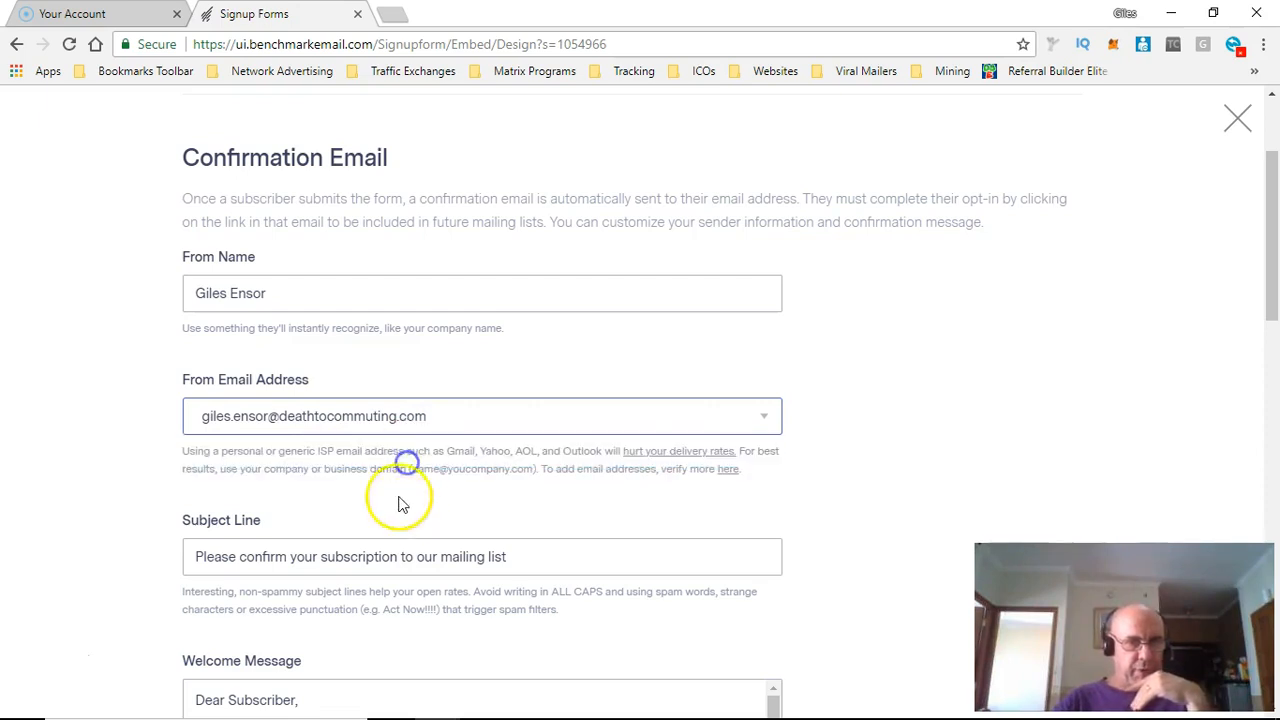
Review the subject line and welcome message, and change the Confirmation Link text to "Click here to receive for FREE Rebrandable eBook"
scroll(355, 465, down, 1)
scroll(355, 465, down, 1)
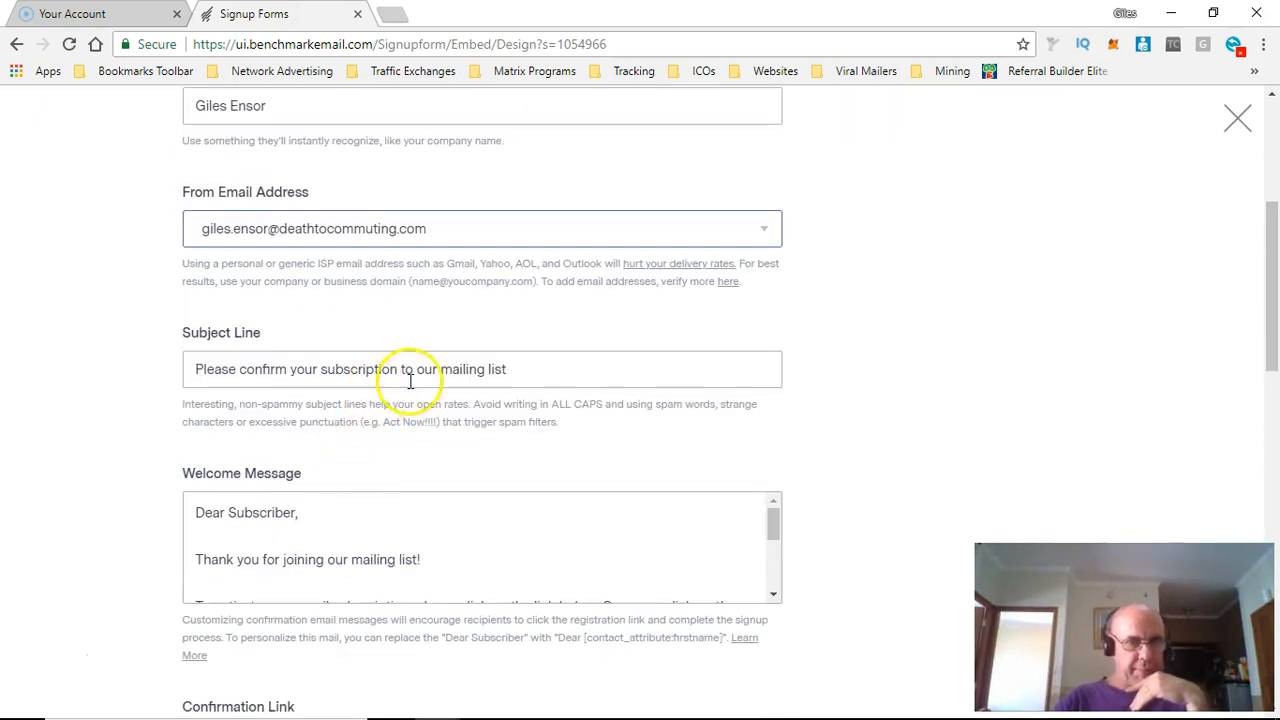
scroll(378, 506, down, 3)
scroll(383, 515, up, 3)
scroll(414, 540, down, 2)
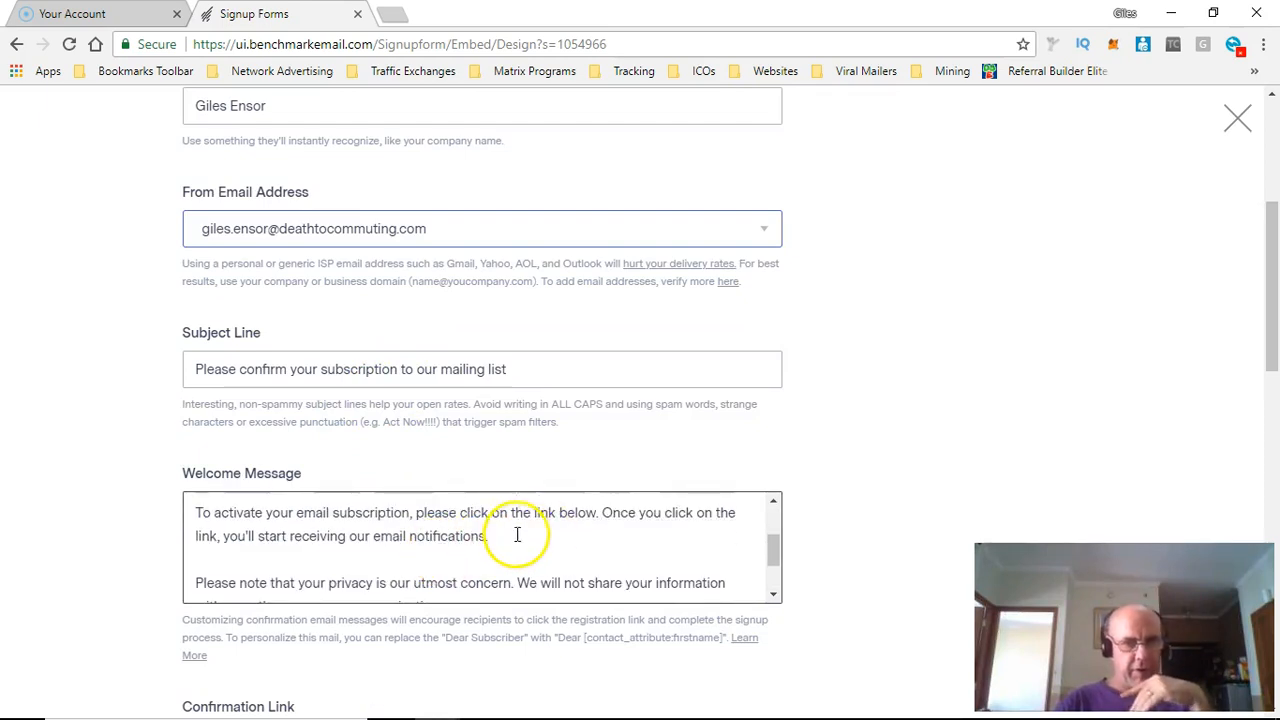
click(500, 537)
scroll(413, 546, down, 6)
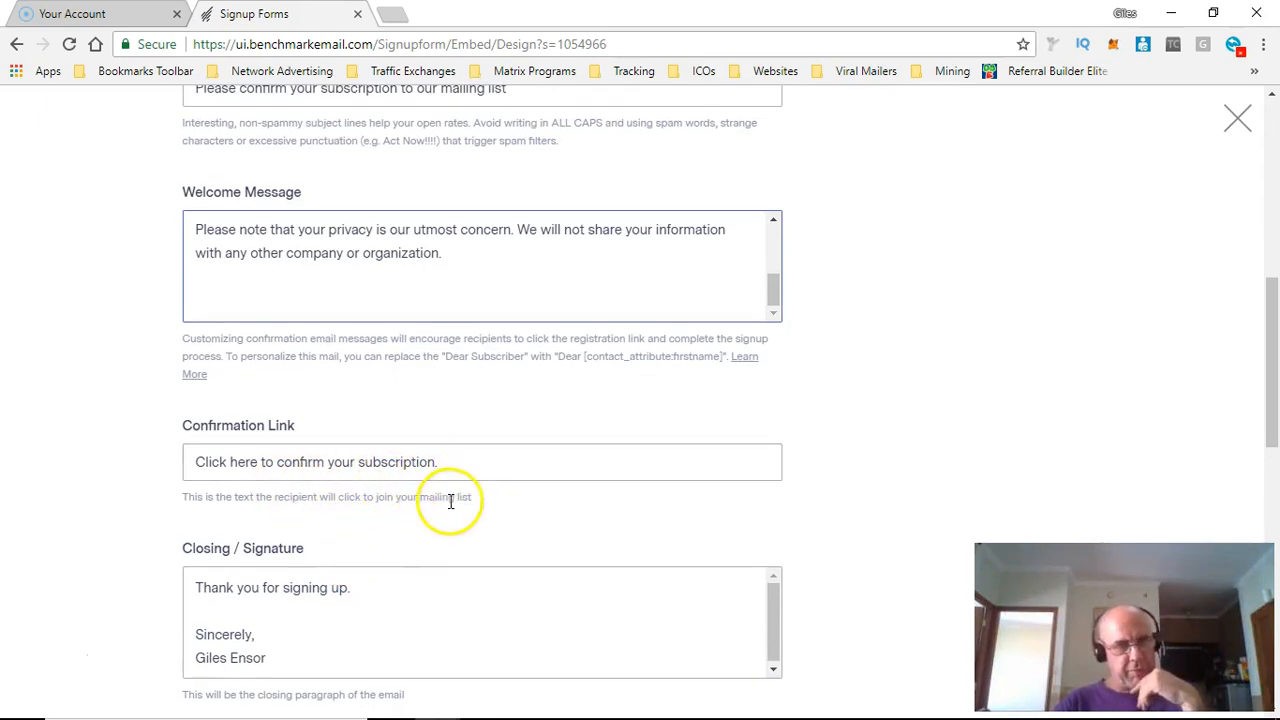
scroll(449, 420, down, 1)
drag(449, 374, 270, 378)
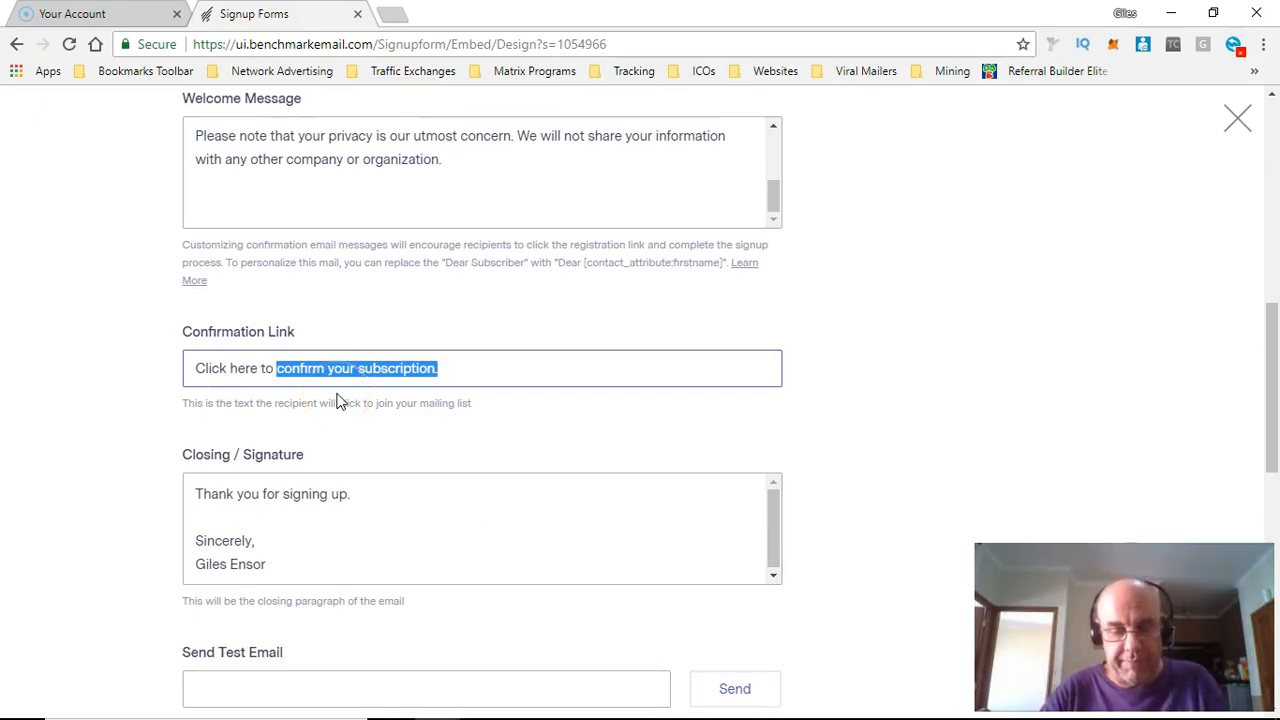
text(receive f)
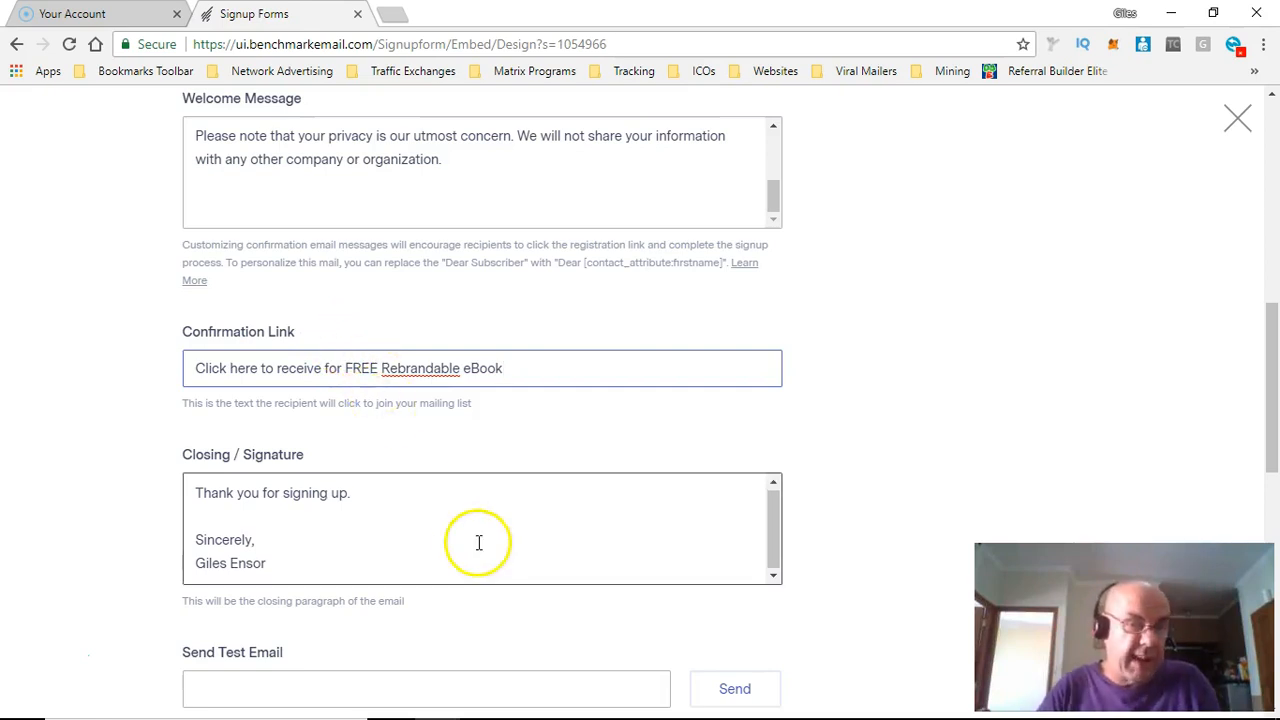
Copy the custom Thank You page URL from Page Settings, view that page in a new browser tab and close the tab
scroll(470, 560, down, 2)
scroll(463, 571, down, 4)
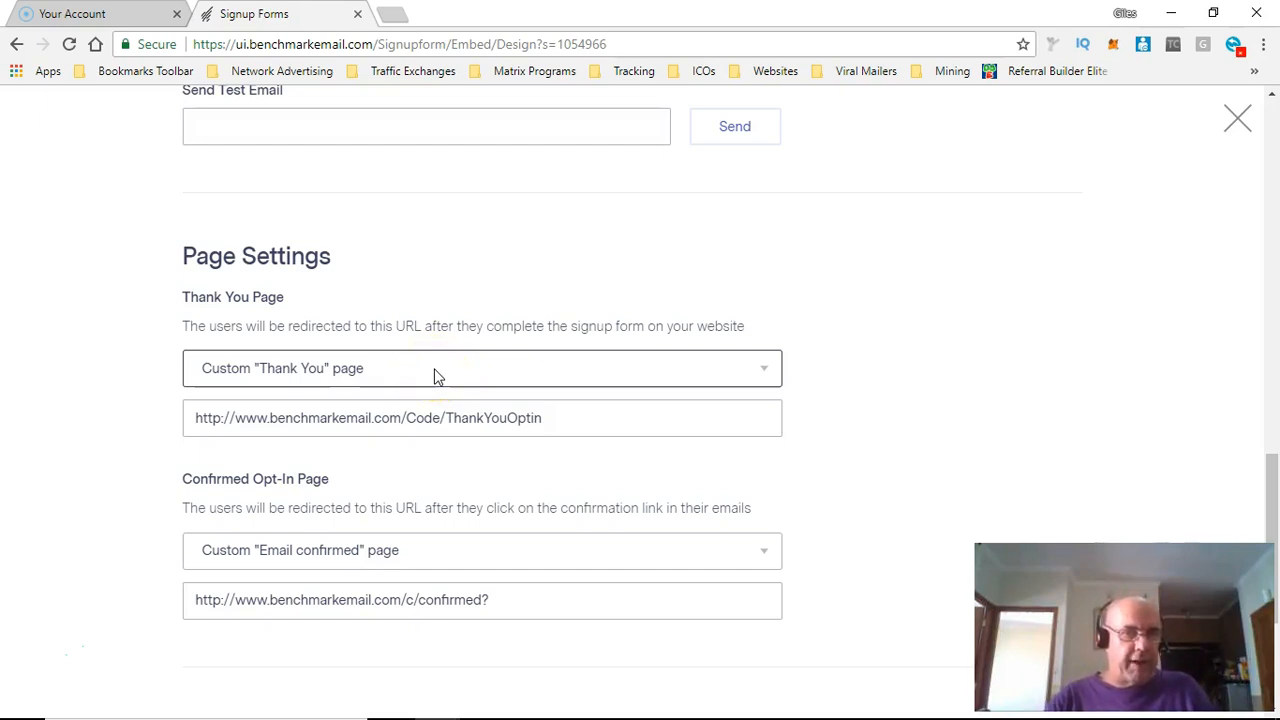
drag(551, 427, 185, 450)
key(ctrl+c)
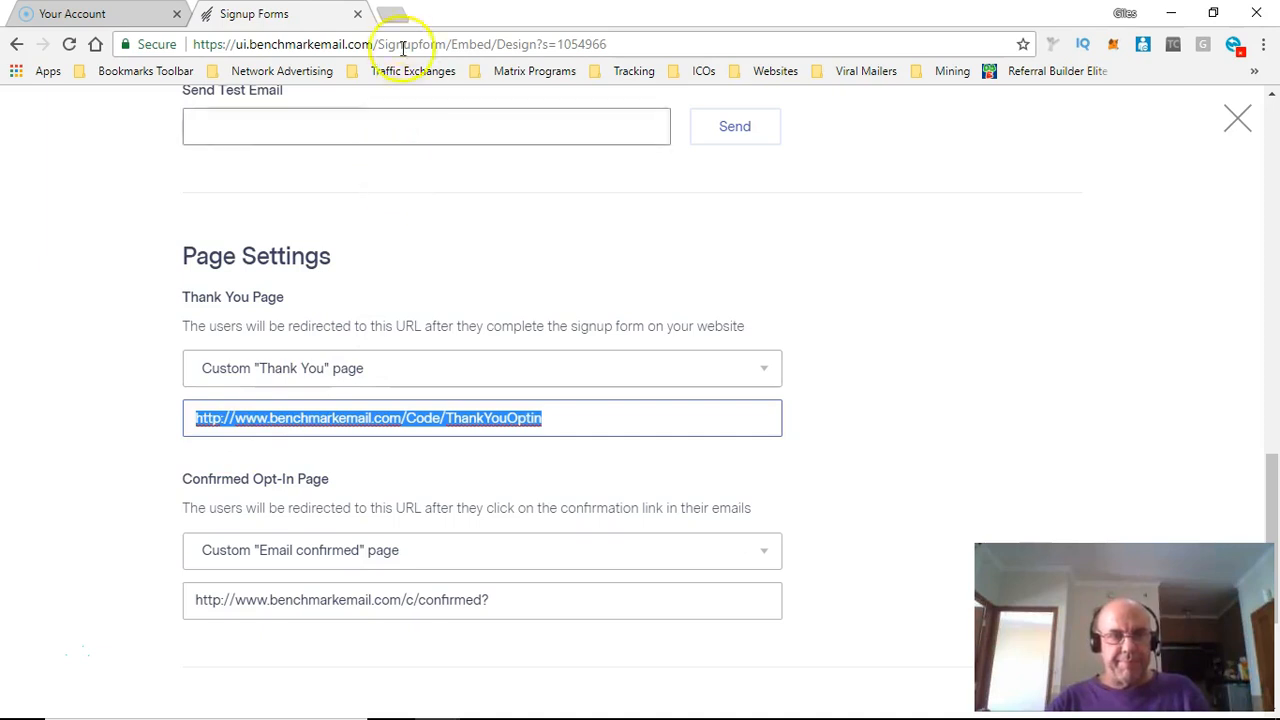
click(397, 16)
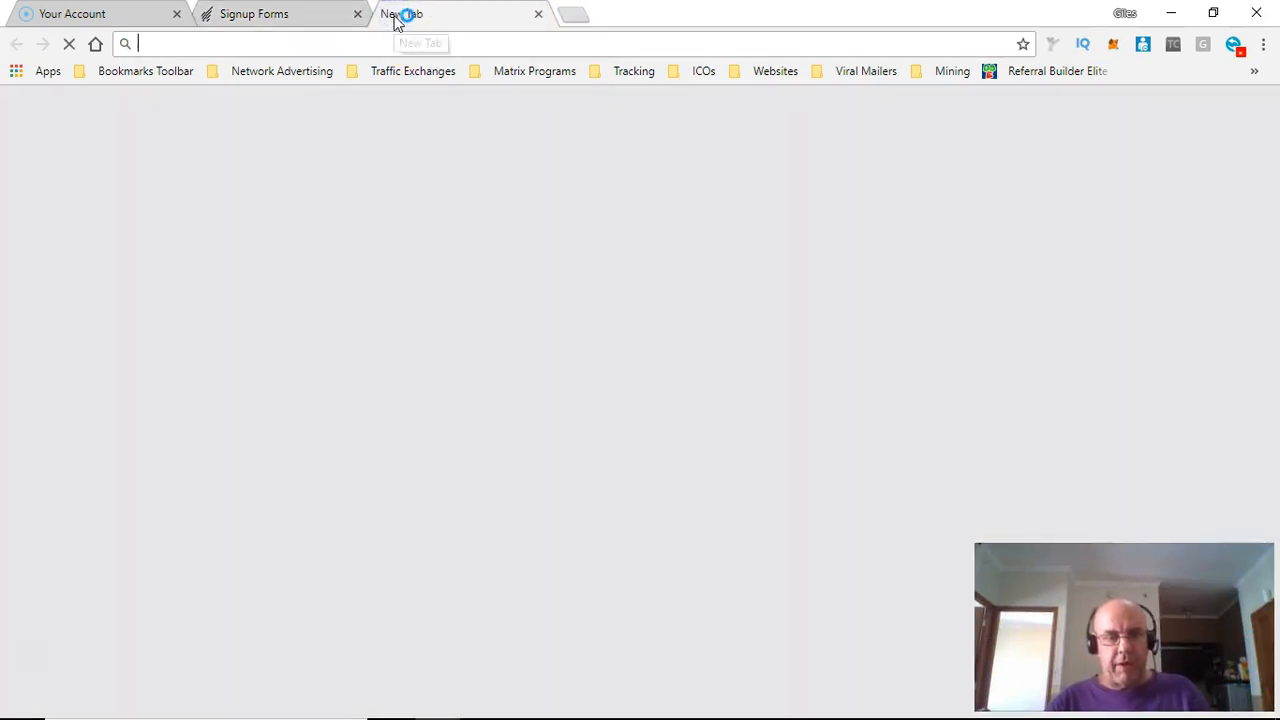
key(ctrl+v)
key(Return)
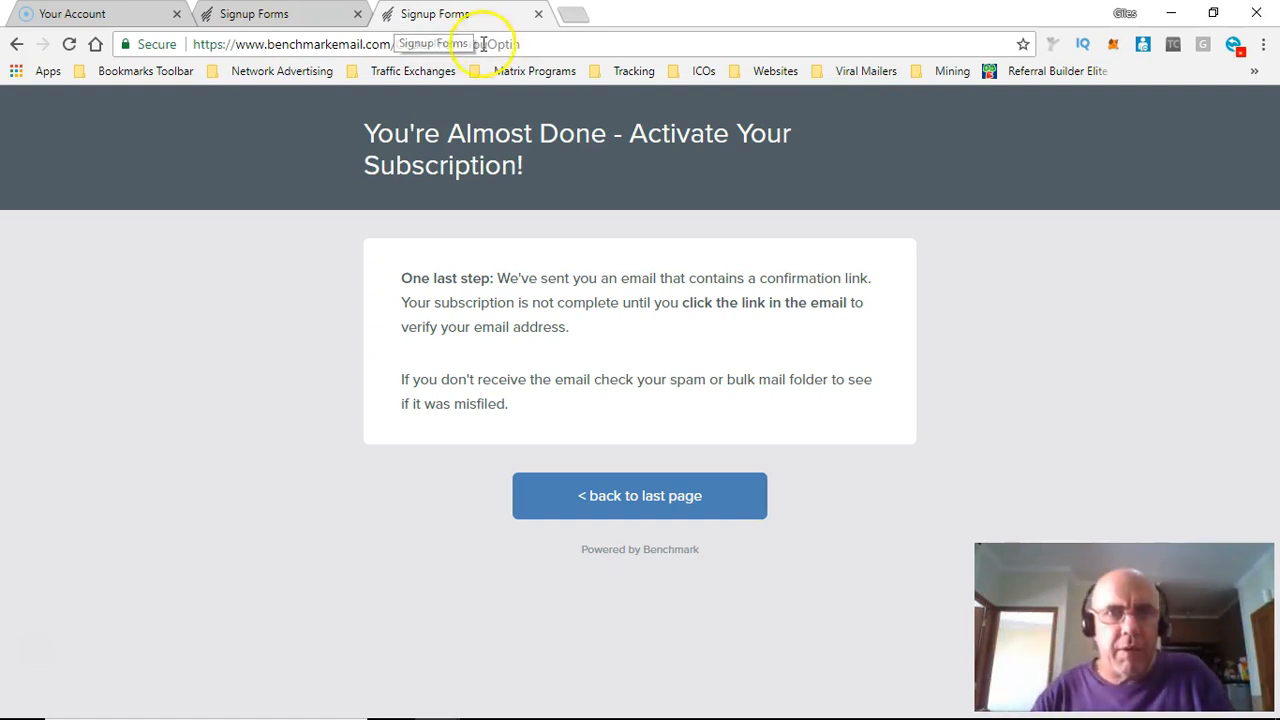
click(538, 14)
Set the Thank You Page to Standard "Thank You" page (Recommended) and keep Custom "Email confirmed" page as the Confirmed Opt-In Page
scroll(414, 451, down, 1)
click(550, 273)
click(536, 298)
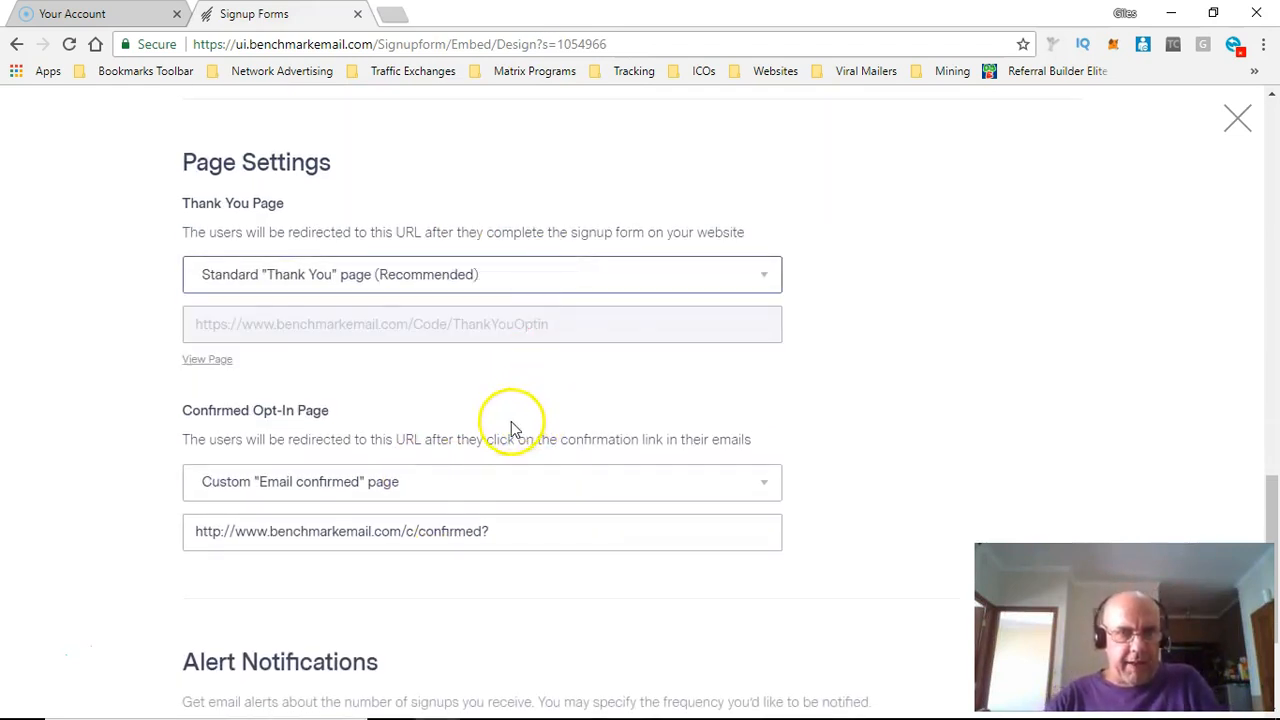
scroll(512, 470, down, 1)
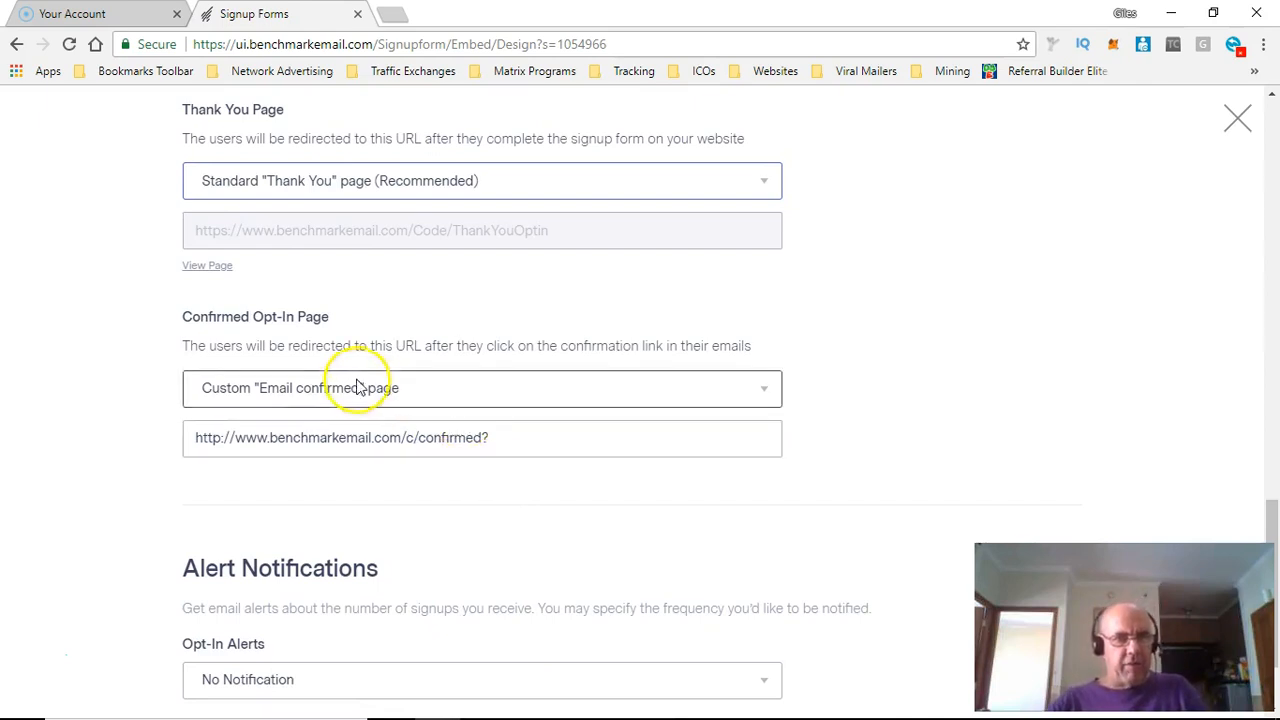
click(426, 397)
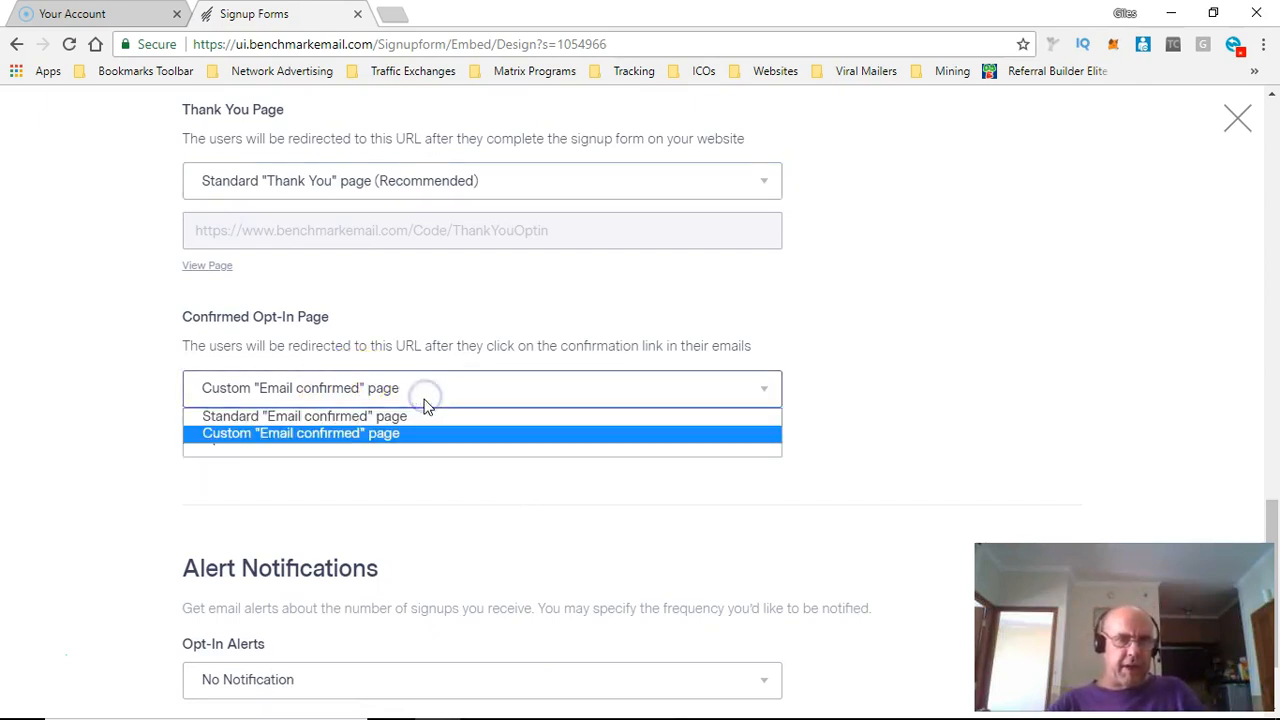
click(414, 433)
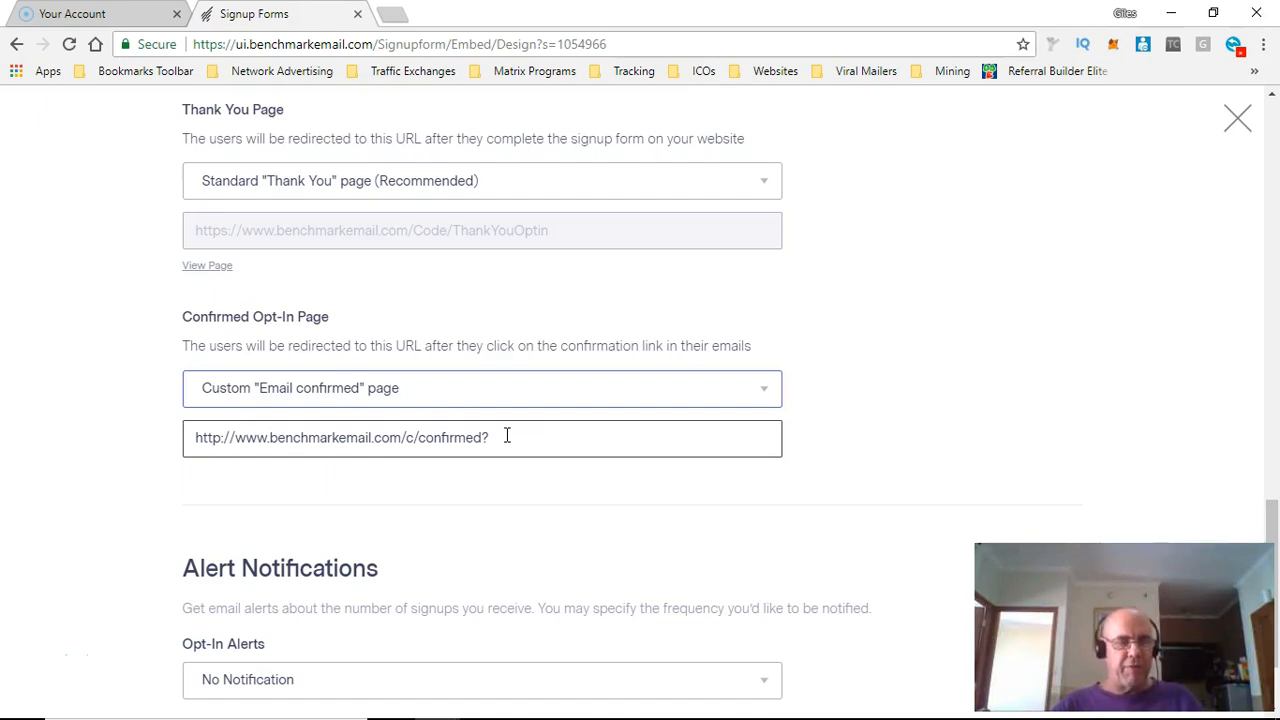
Open deathtocommuting.com/wahay.html in a new browser tab to view the example confirmation page
key(alt+Tab)
key(alt+Tab)
click(399, 15)
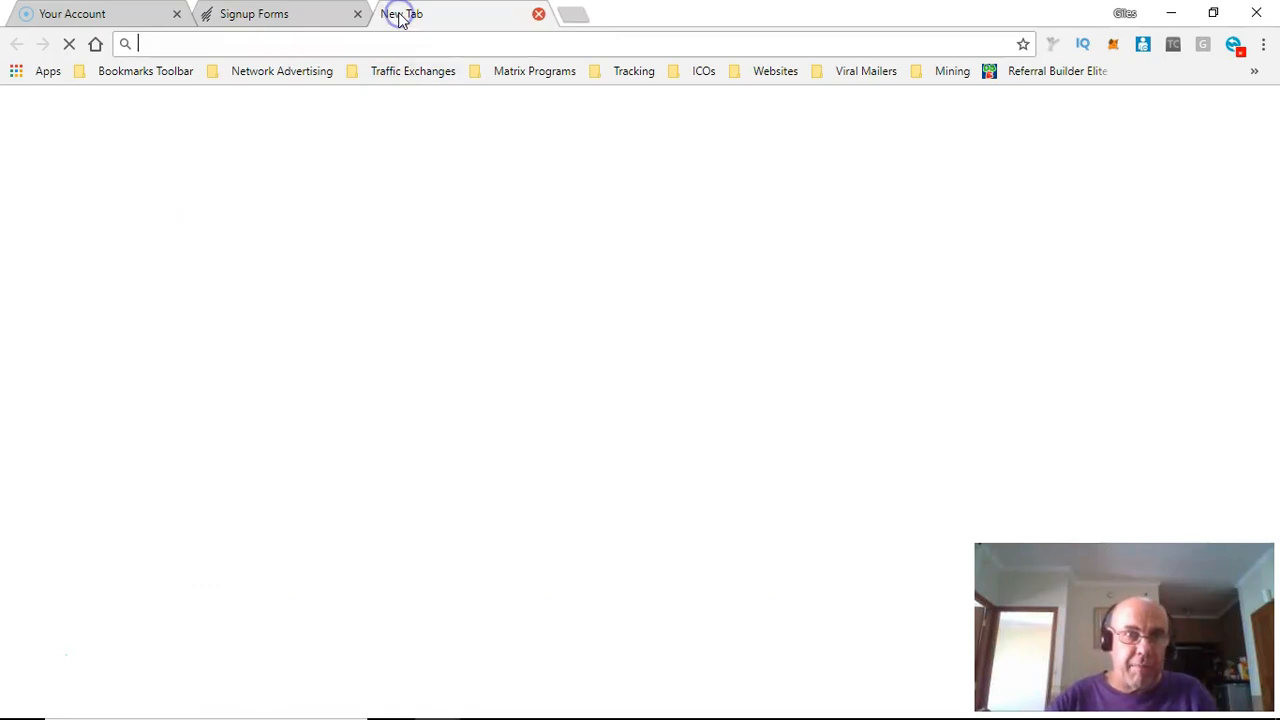
text(death)
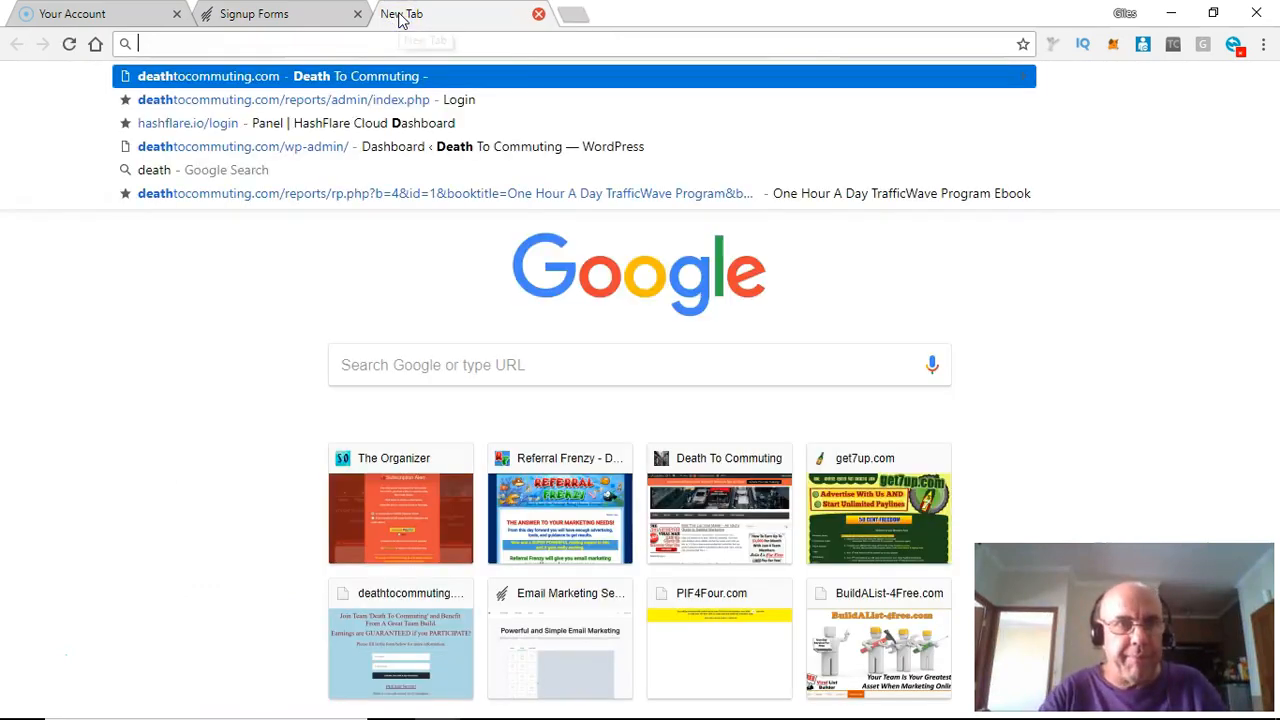
key(Right)
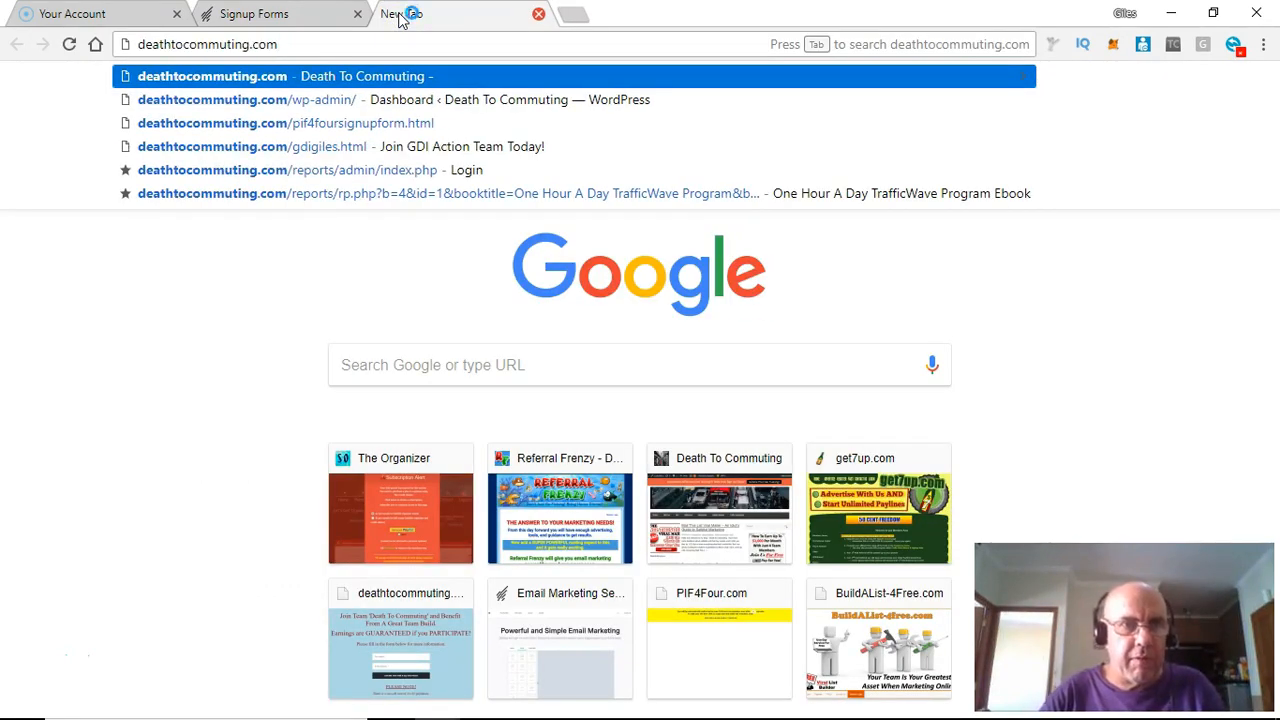
text(/wahay)
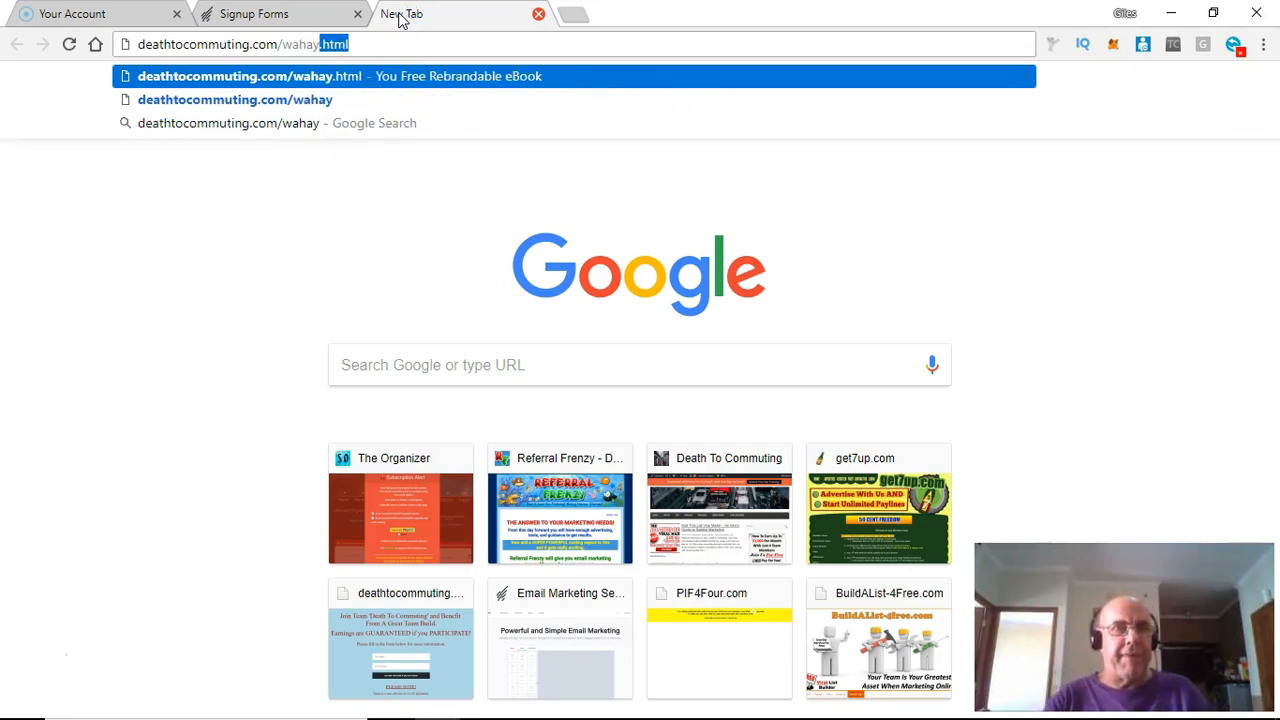
key(Return)
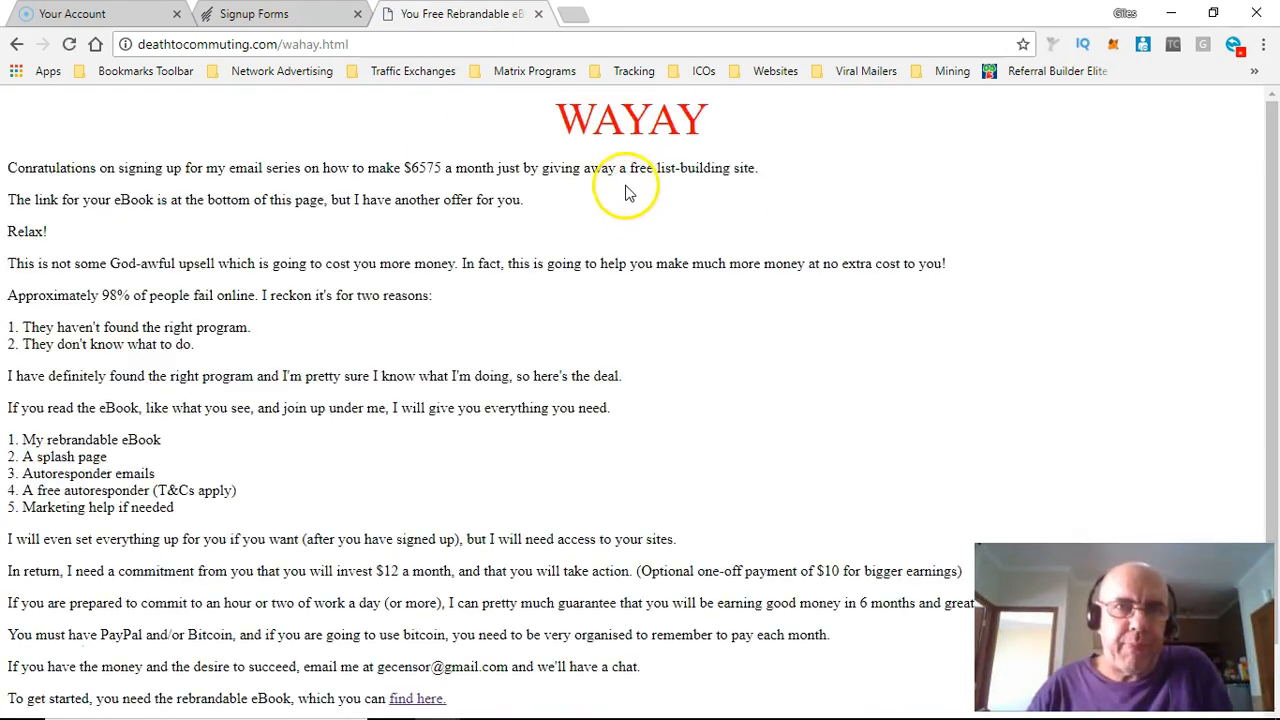
Examine the page's earnings claim and numbered list of offers, open the eBook's "find here" link and return to the page
double_click(418, 170)
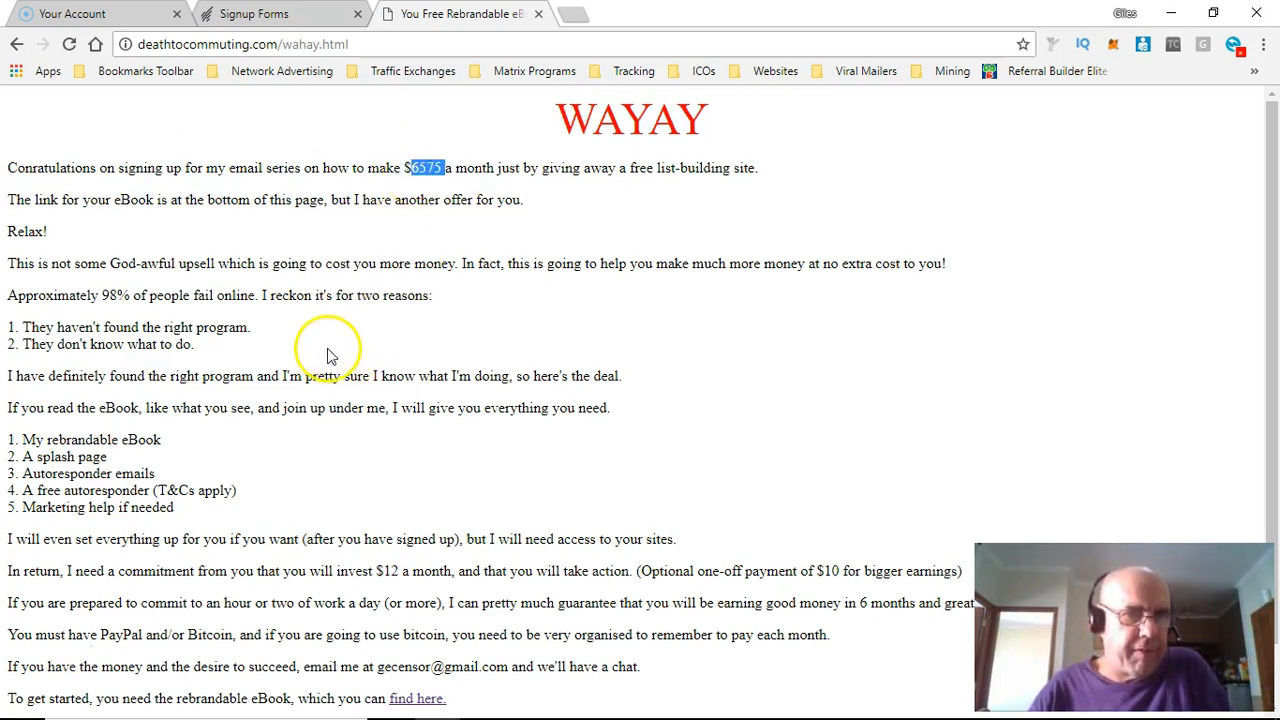
scroll(277, 400, down, 1)
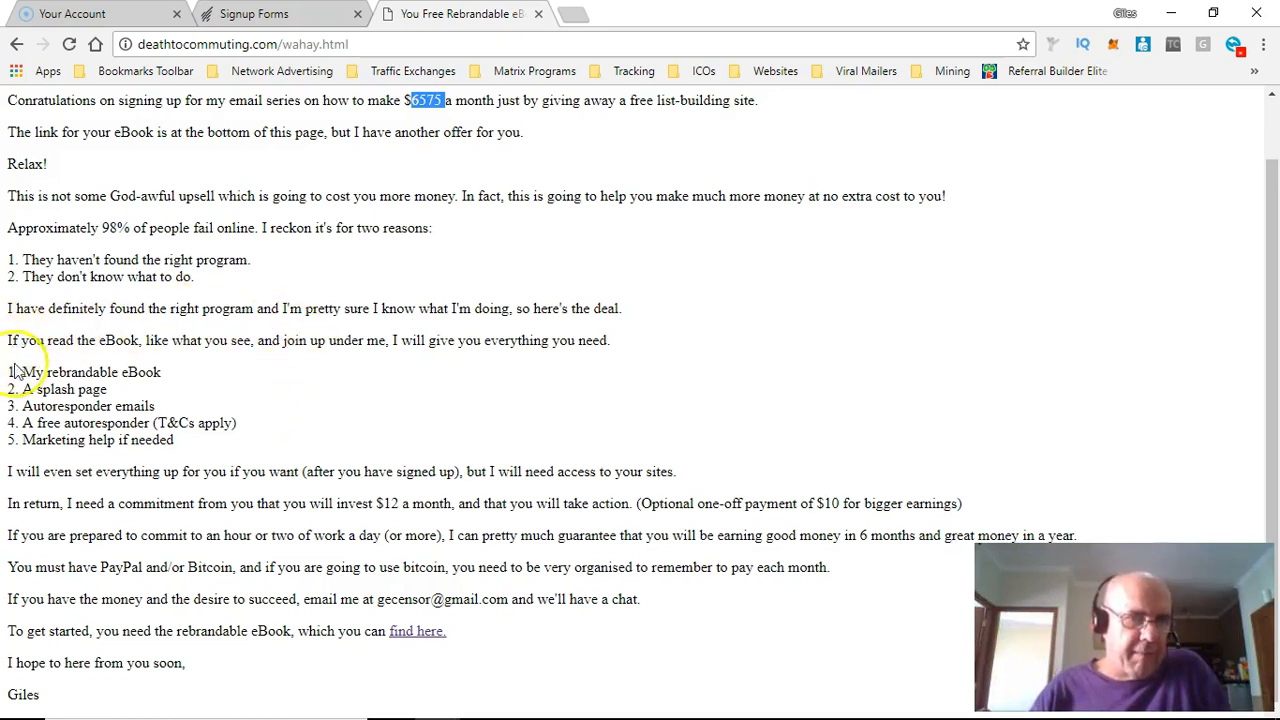
drag(8, 375, 230, 446)
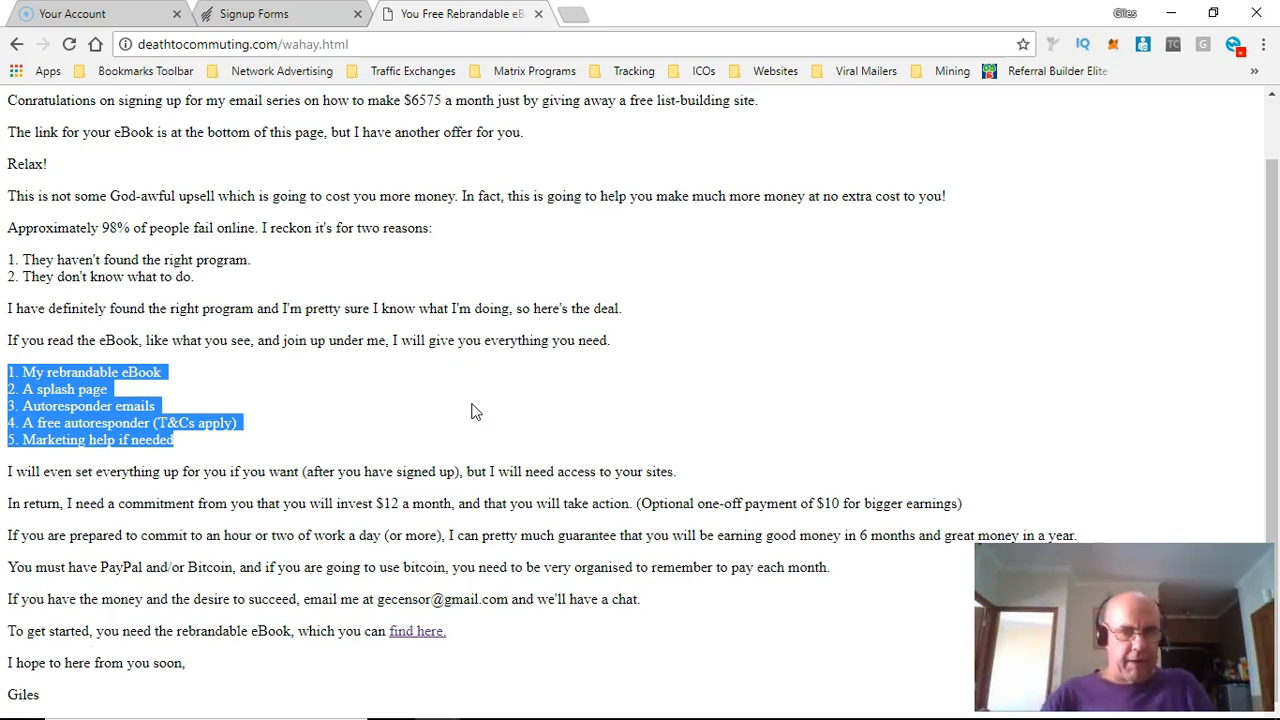
click(405, 640)
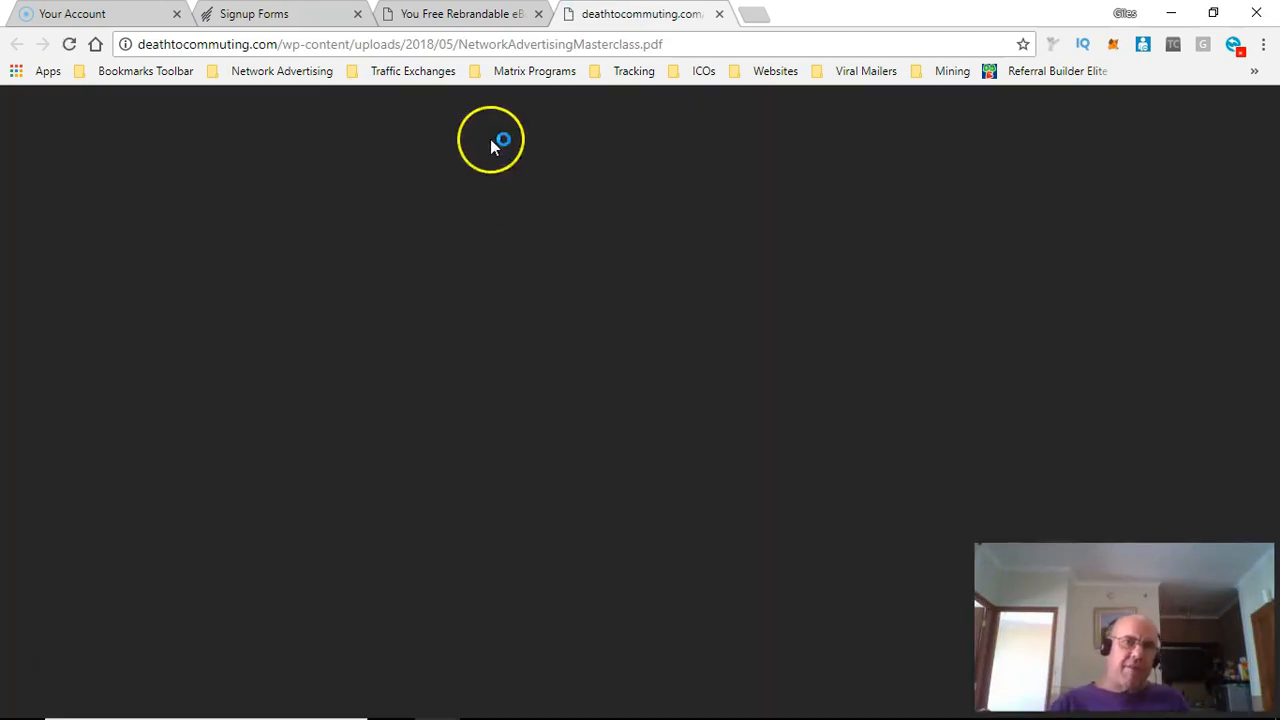
click(475, 14)
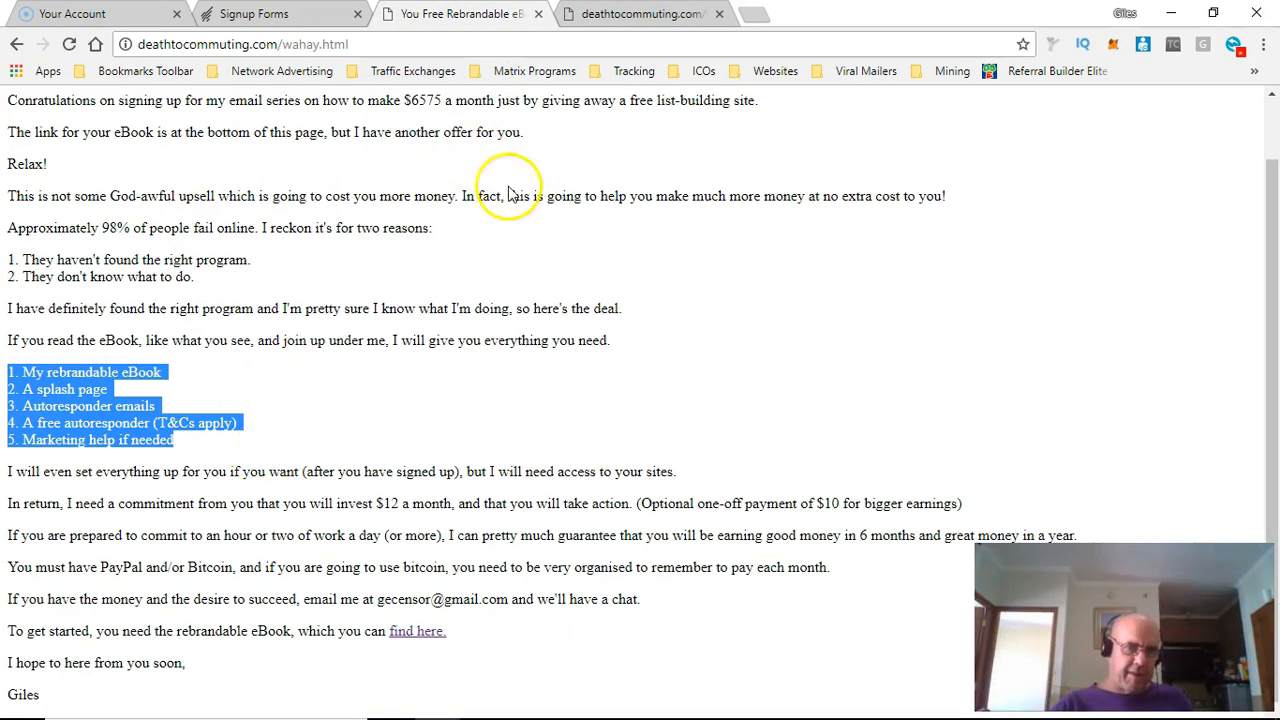
click(615, 12)
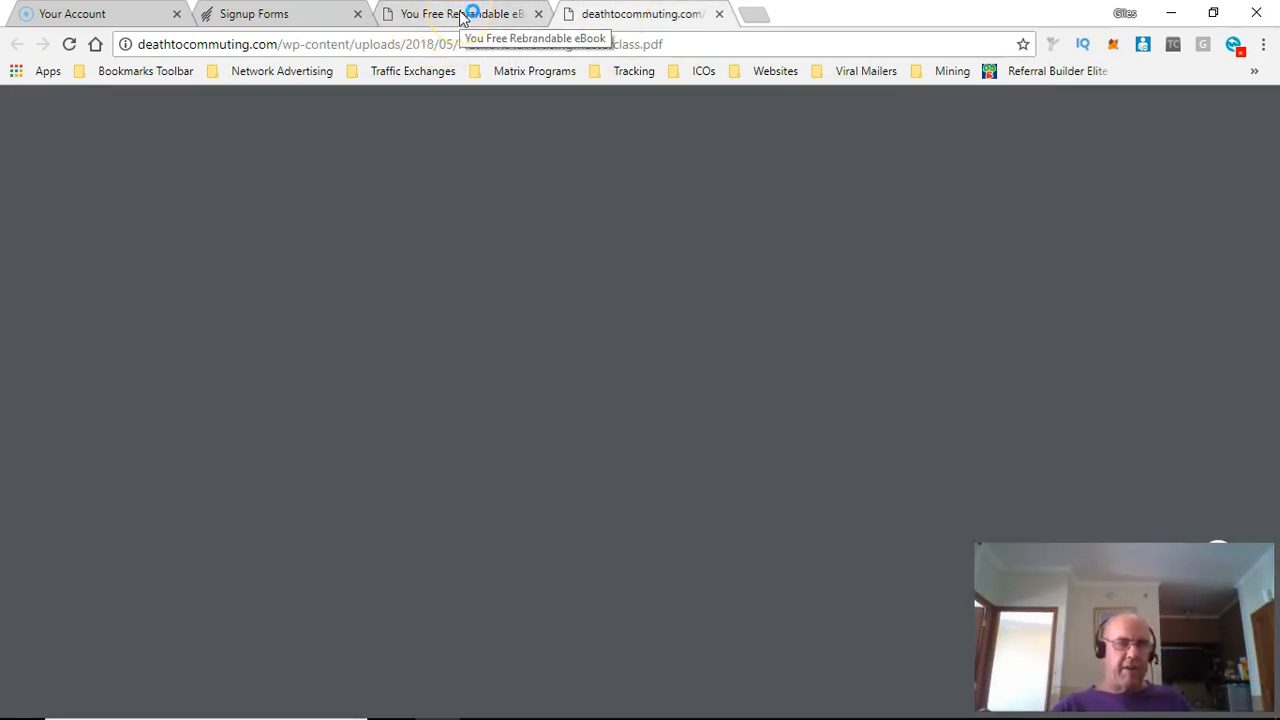
click(462, 16)
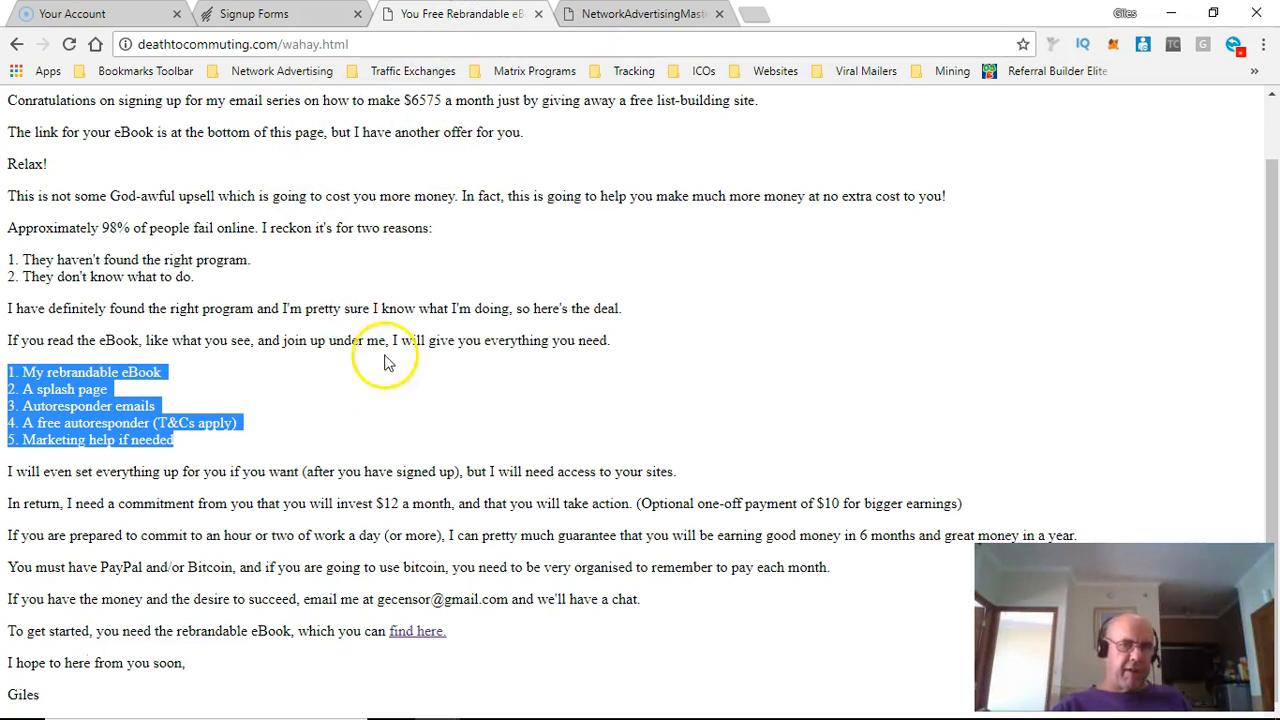
Look through the opening pages of NetworkAdvertisingMasterclass.pdf, recheck the example confirmation page, and close both browser tabs
scroll(220, 175, up, 1)
scroll(300, 445, down, 1)
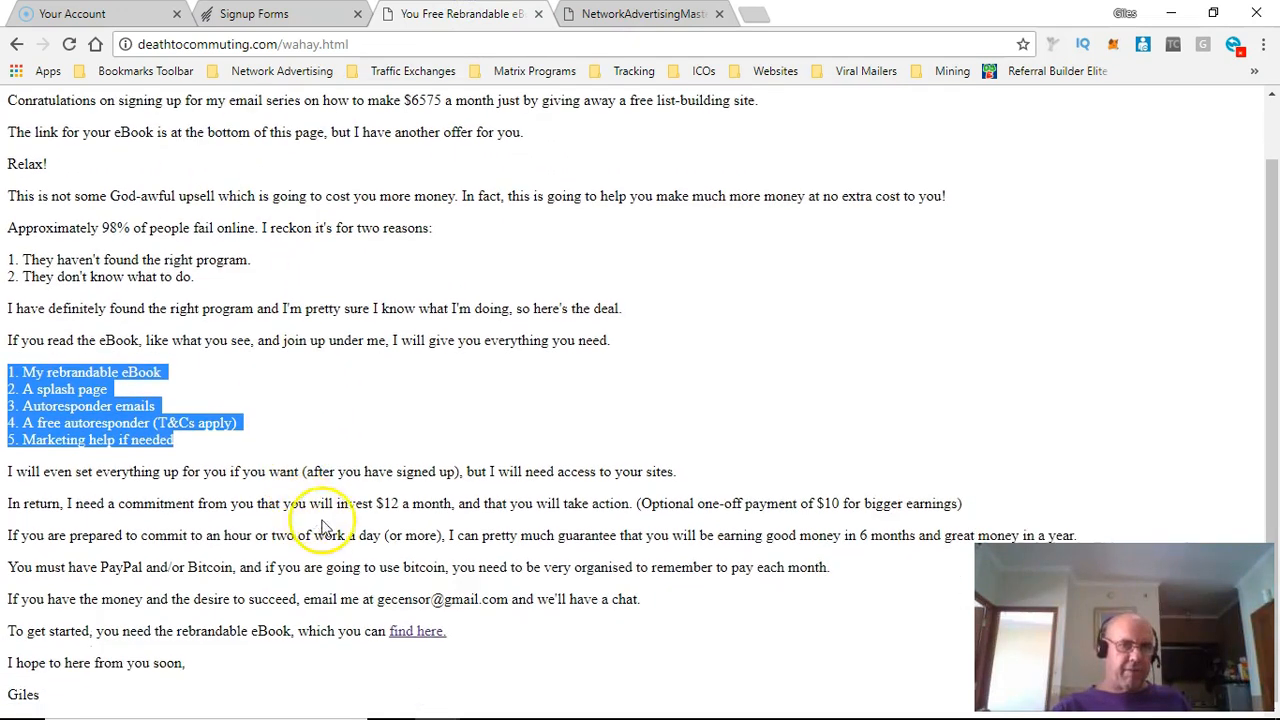
click(630, 14)
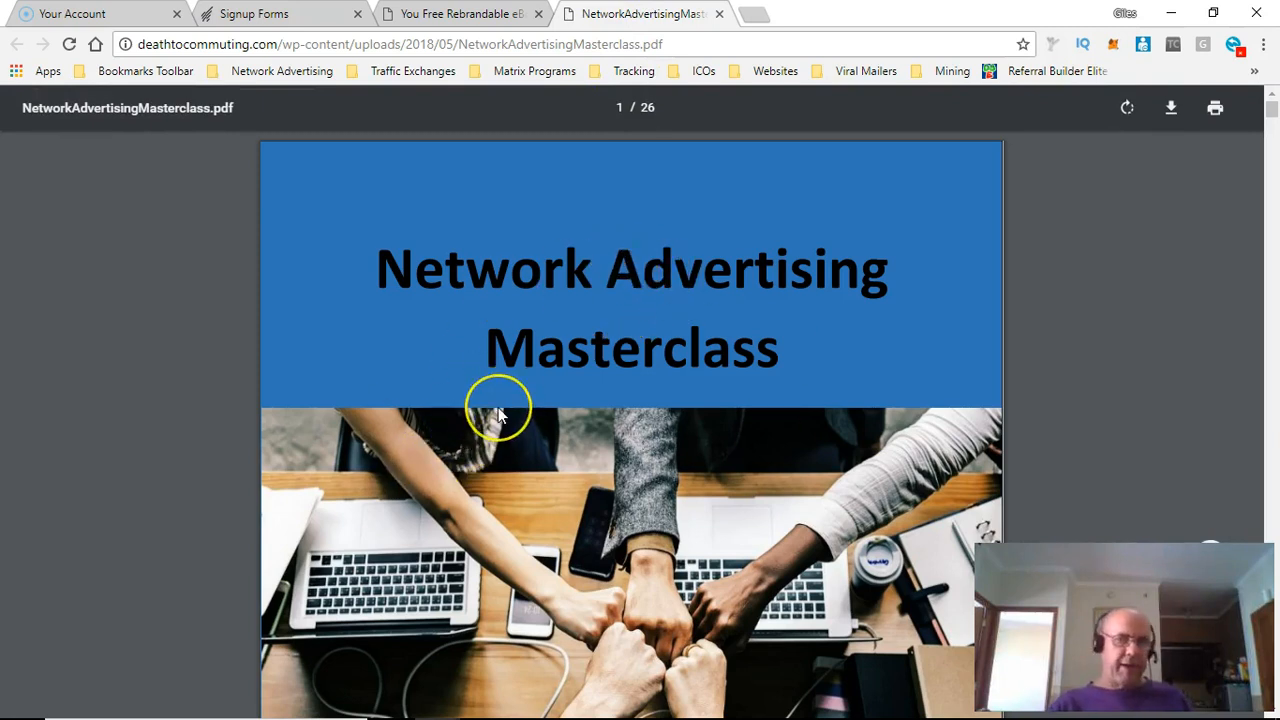
scroll(498, 410, down, 6)
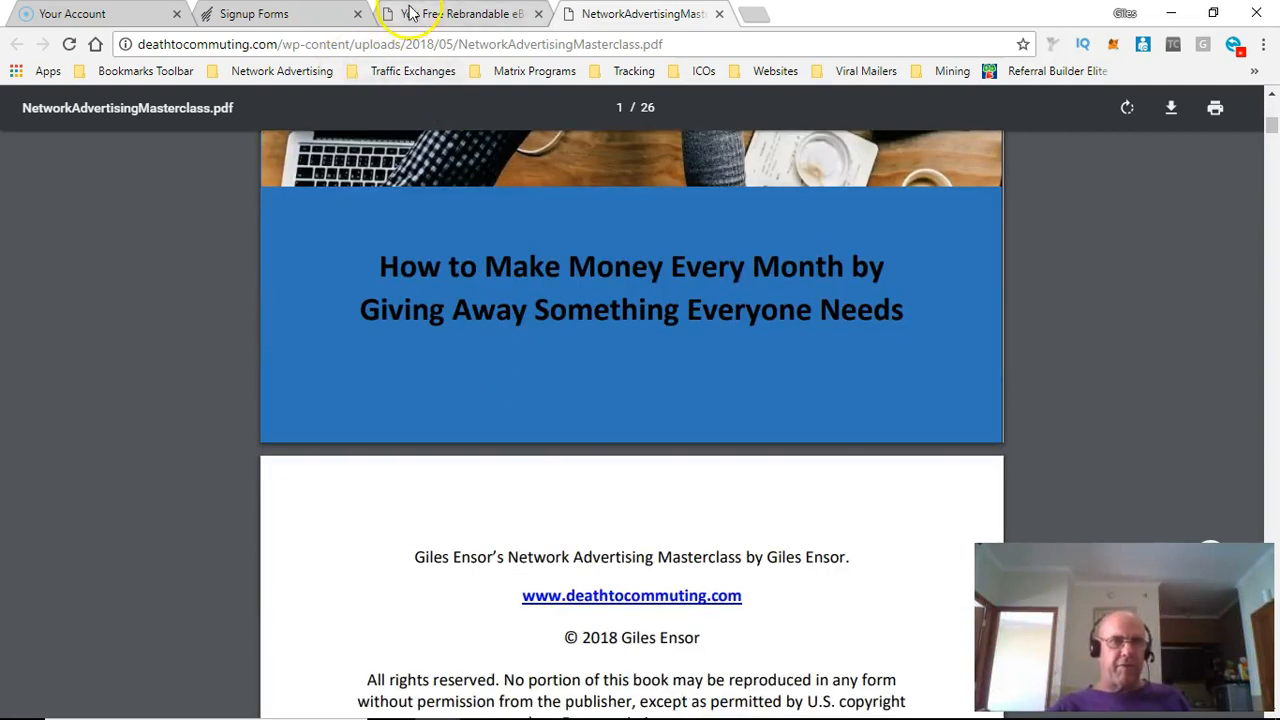
click(395, 15)
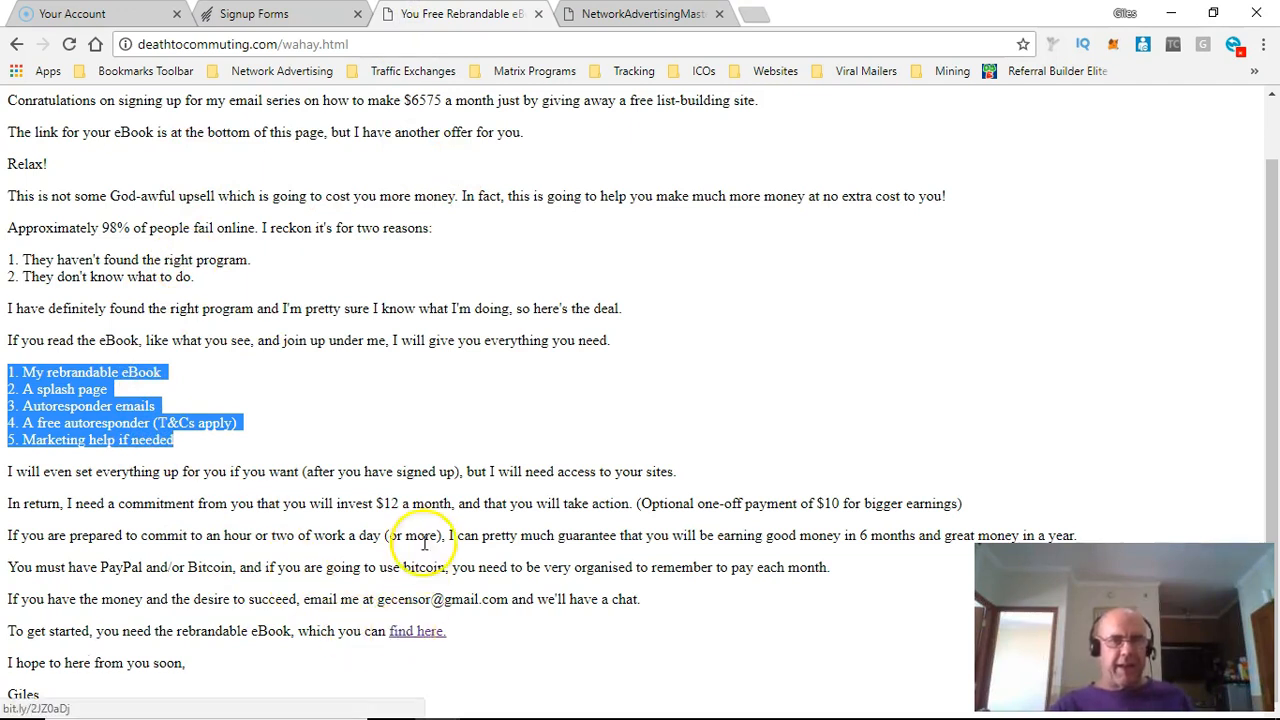
click(645, 14)
scroll(651, 371, down, 10)
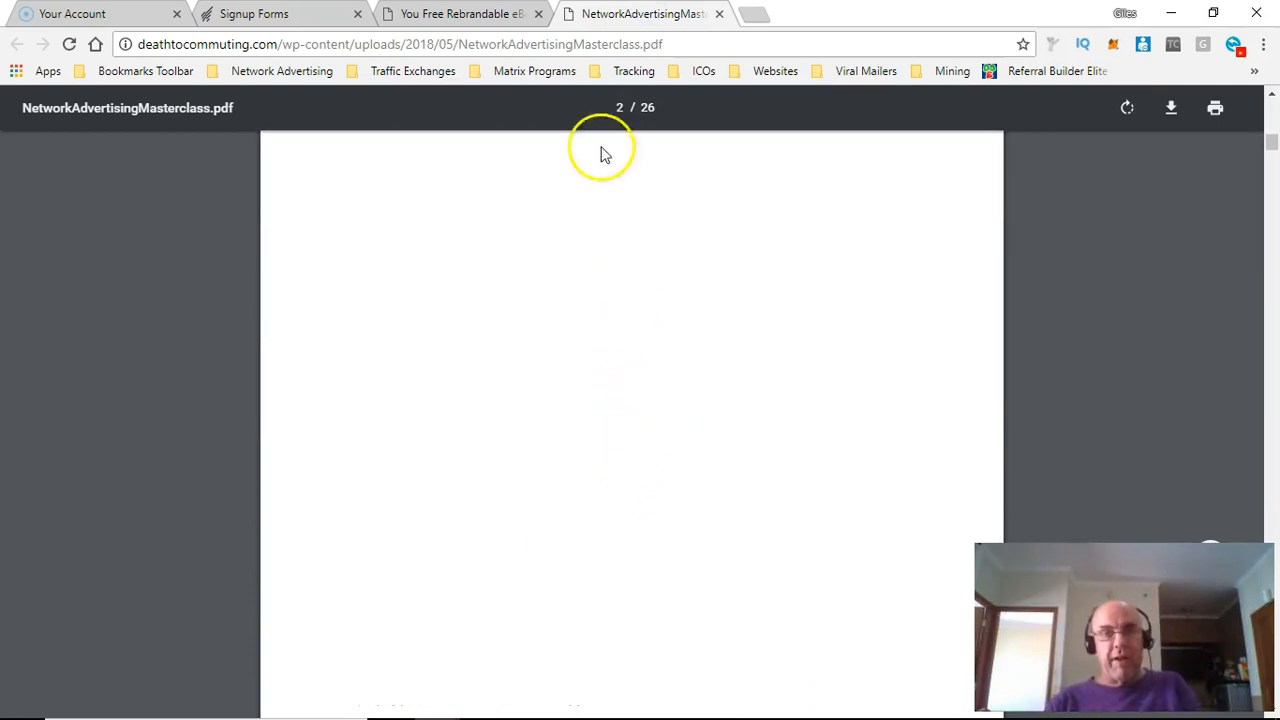
click(718, 13)
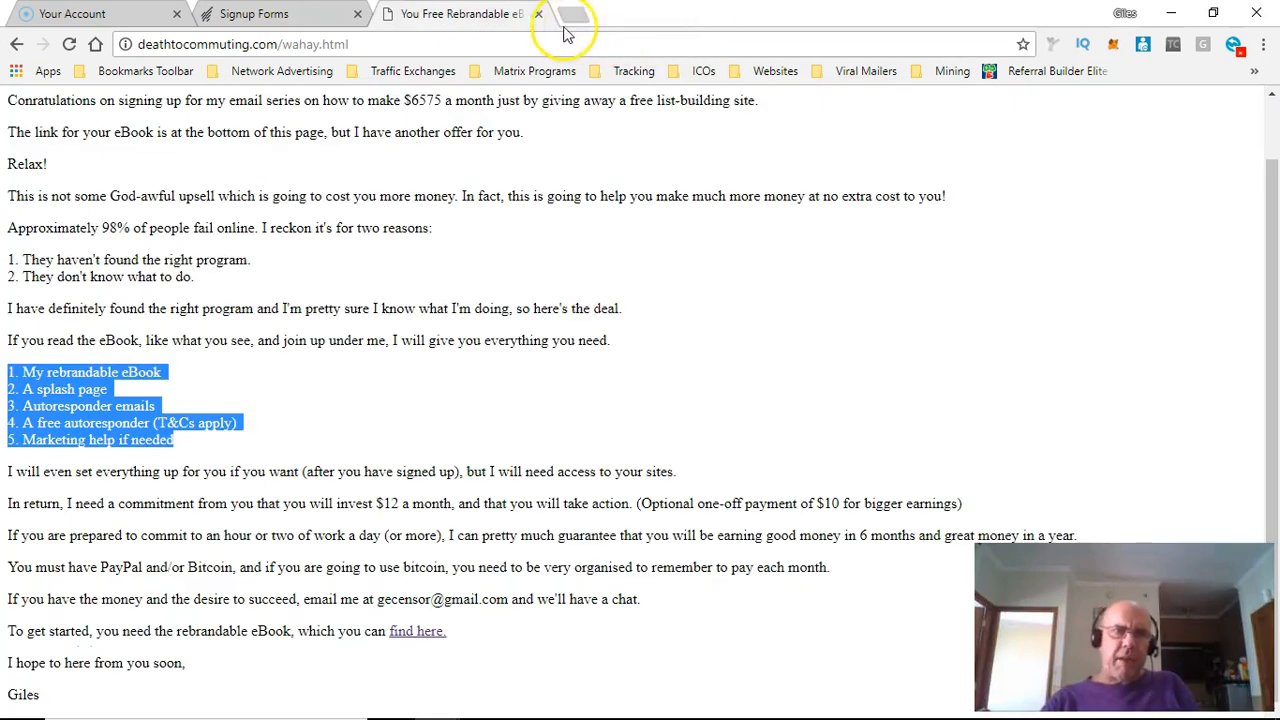
click(538, 13)
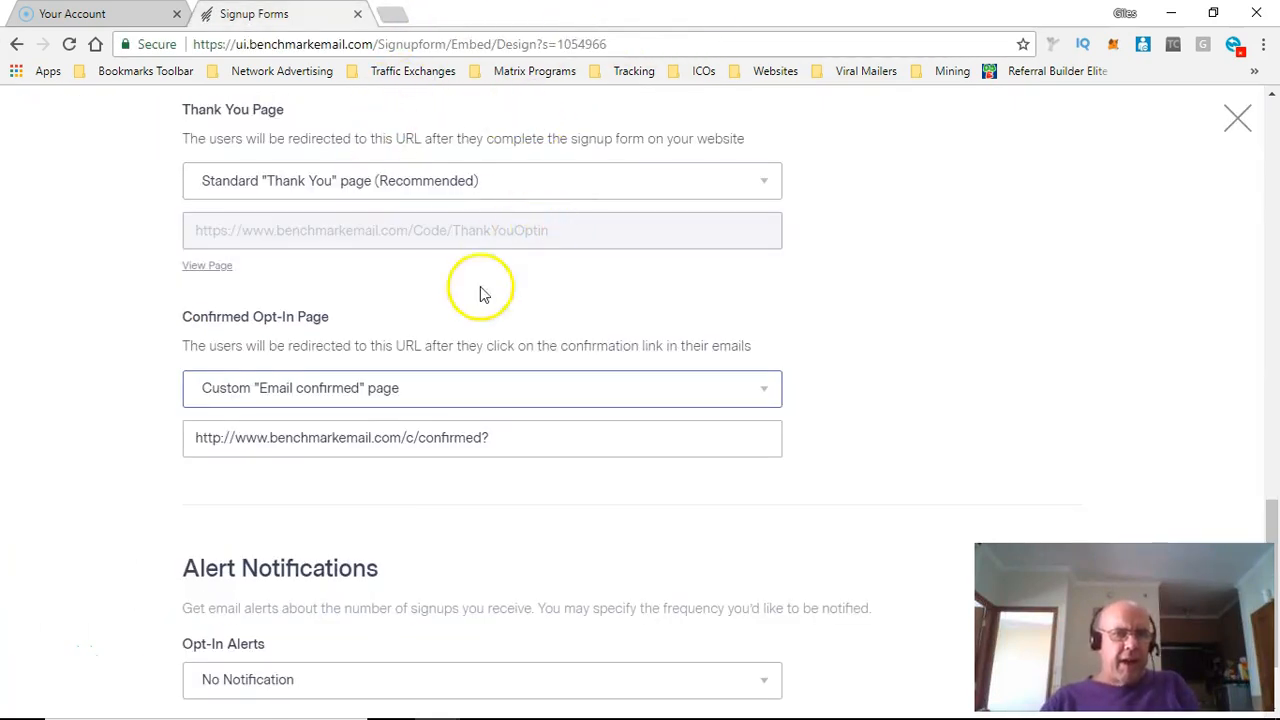
Set Opt-In Alerts to Instantly, save the opt-in settings and close them
scroll(424, 567, down, 1)
click(489, 543)
click(455, 600)
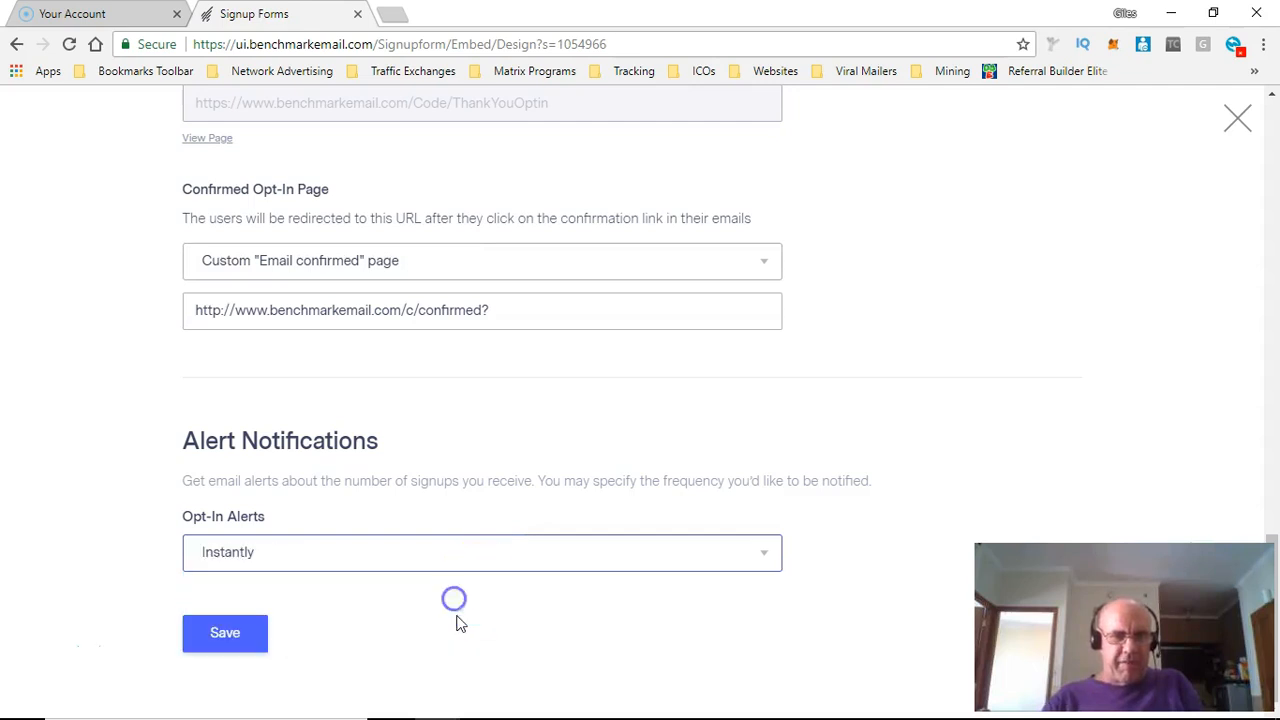
scroll(663, 425, up, 3)
scroll(663, 428, down, 3)
click(247, 625)
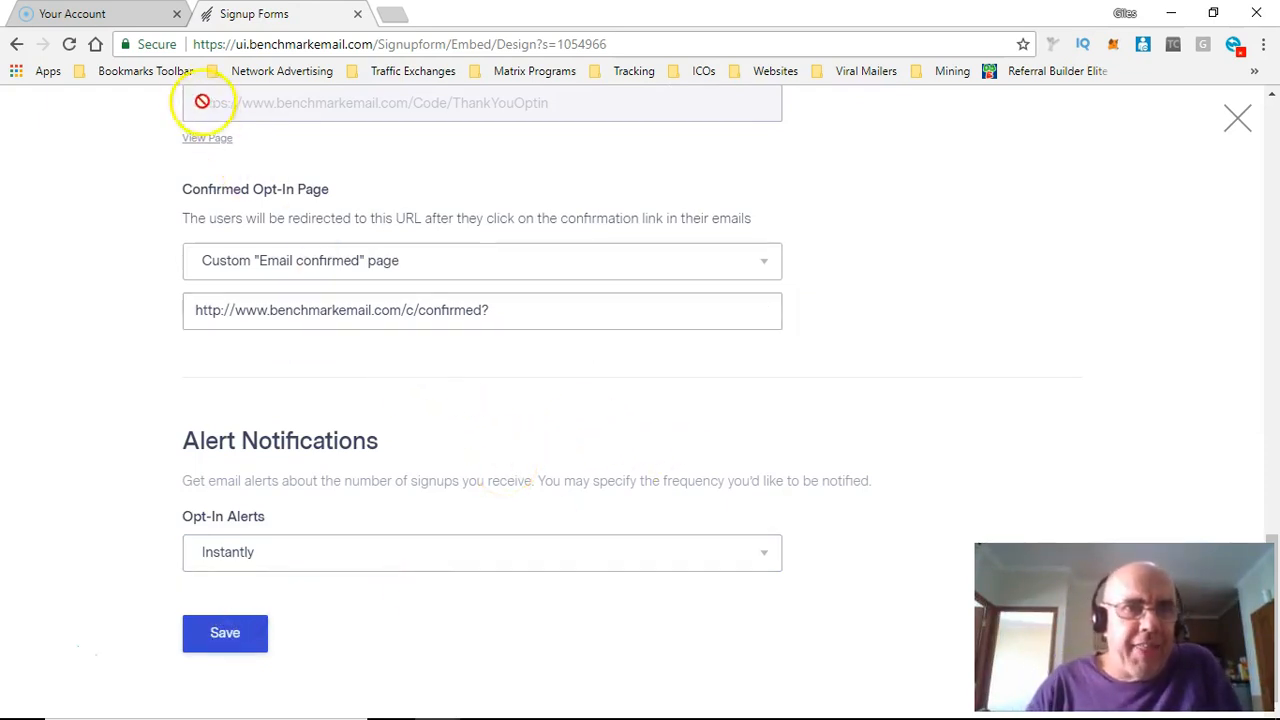
click(1238, 122)
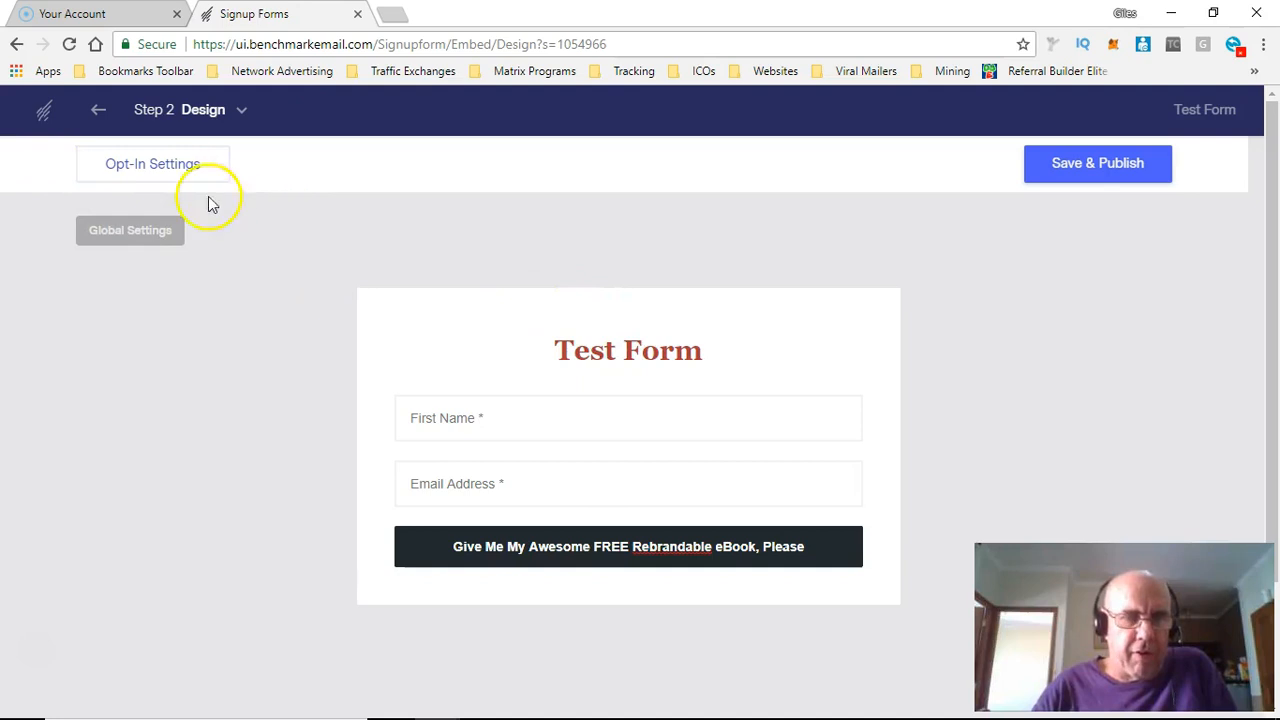
Leave the signup form design and open the Automation Lite list
click(98, 120)
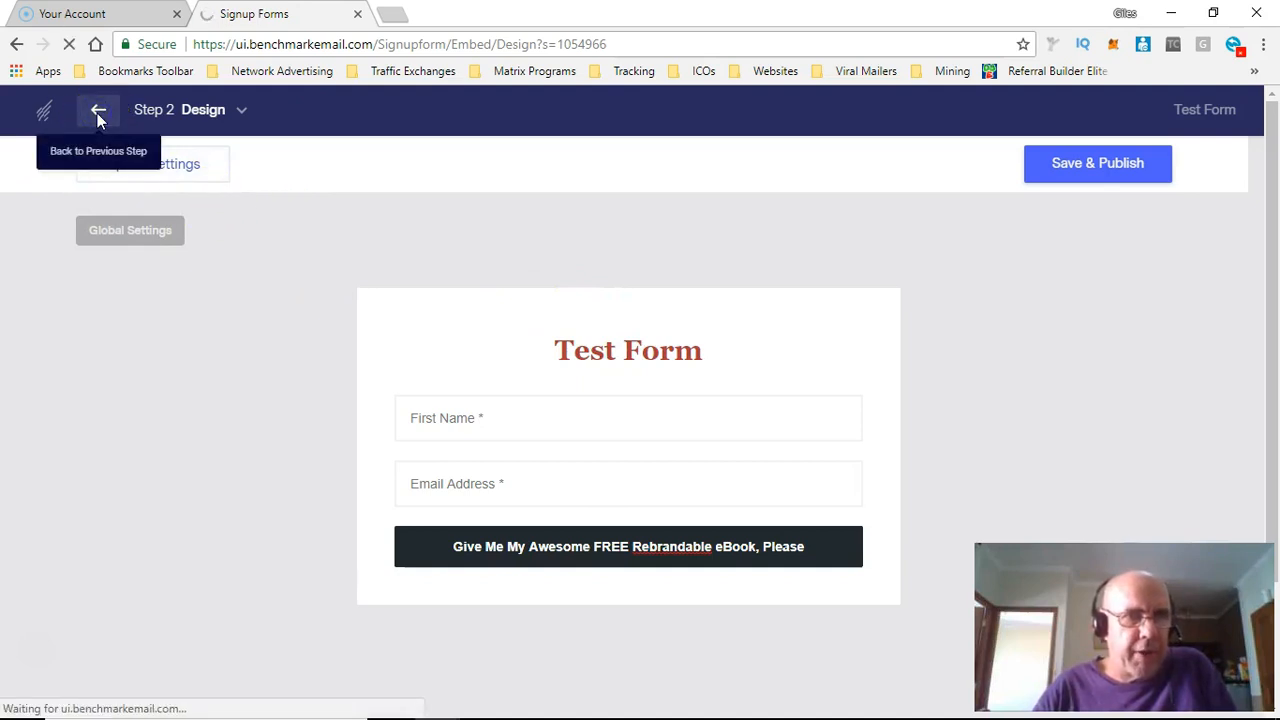
click(100, 116)
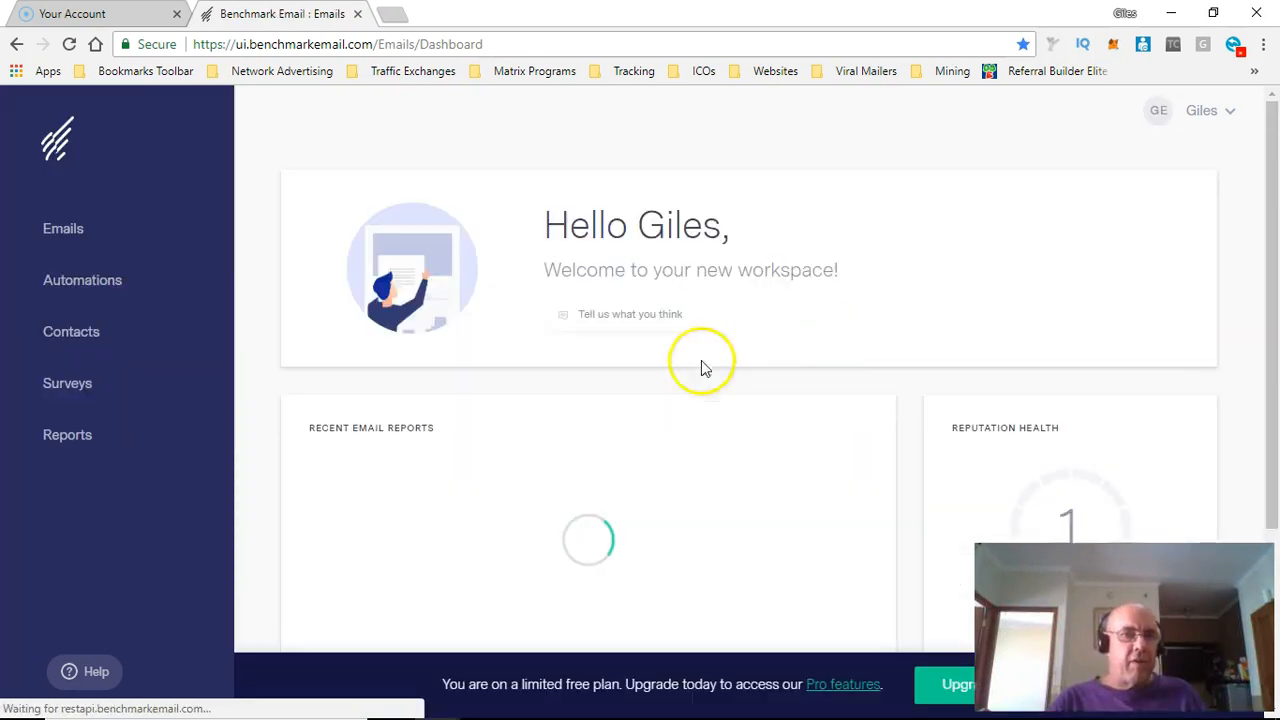
click(98, 288)
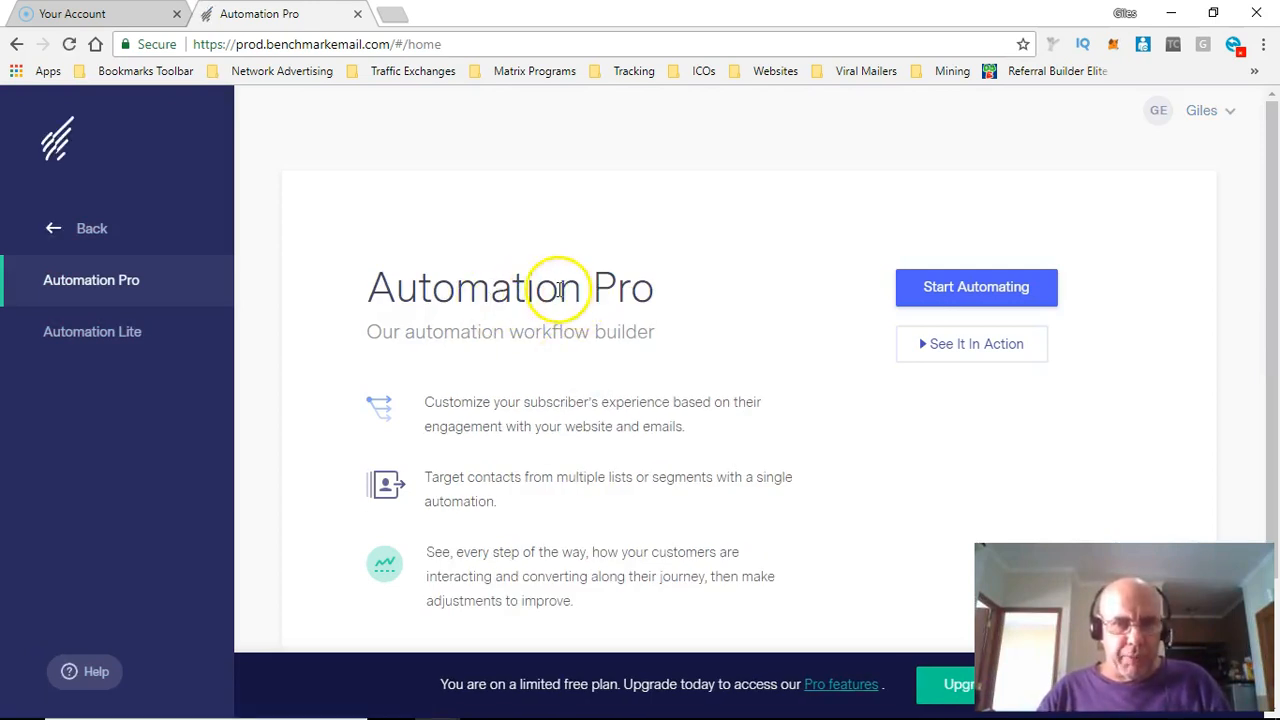
click(124, 340)
click(100, 336)
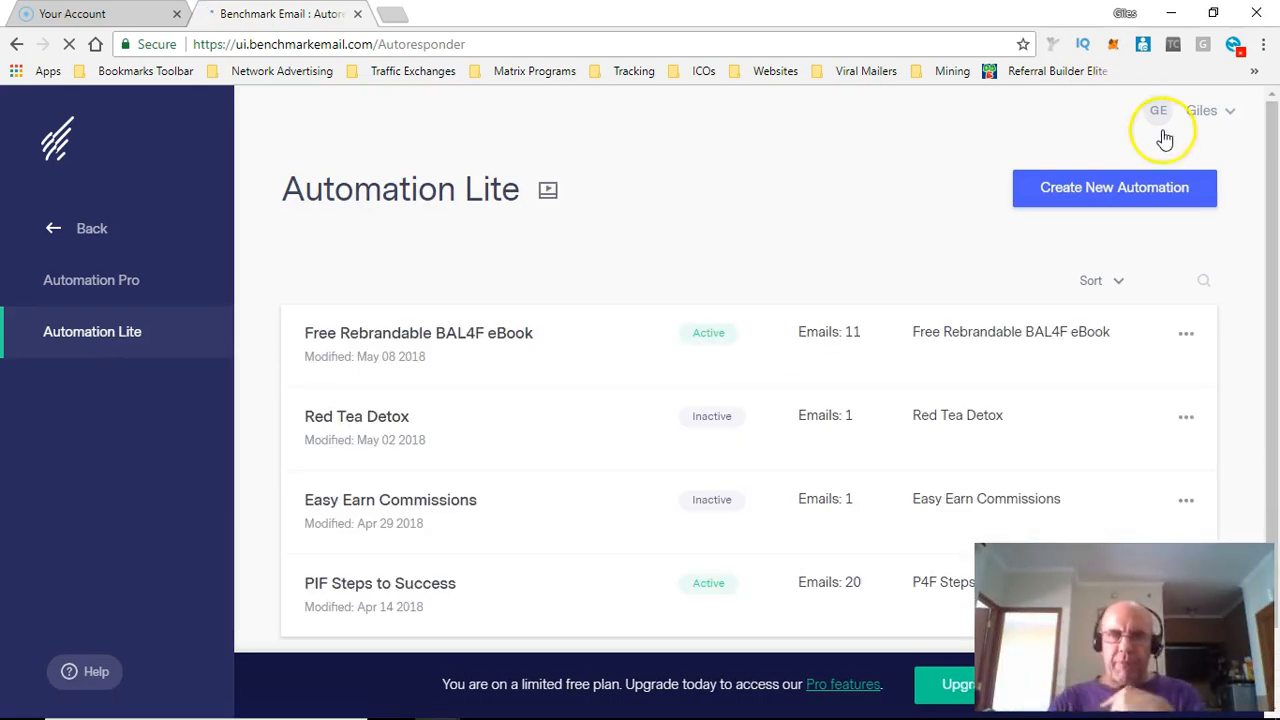
Create a new Contact List Automation and name it Test List Autoresponder
click(1120, 186)
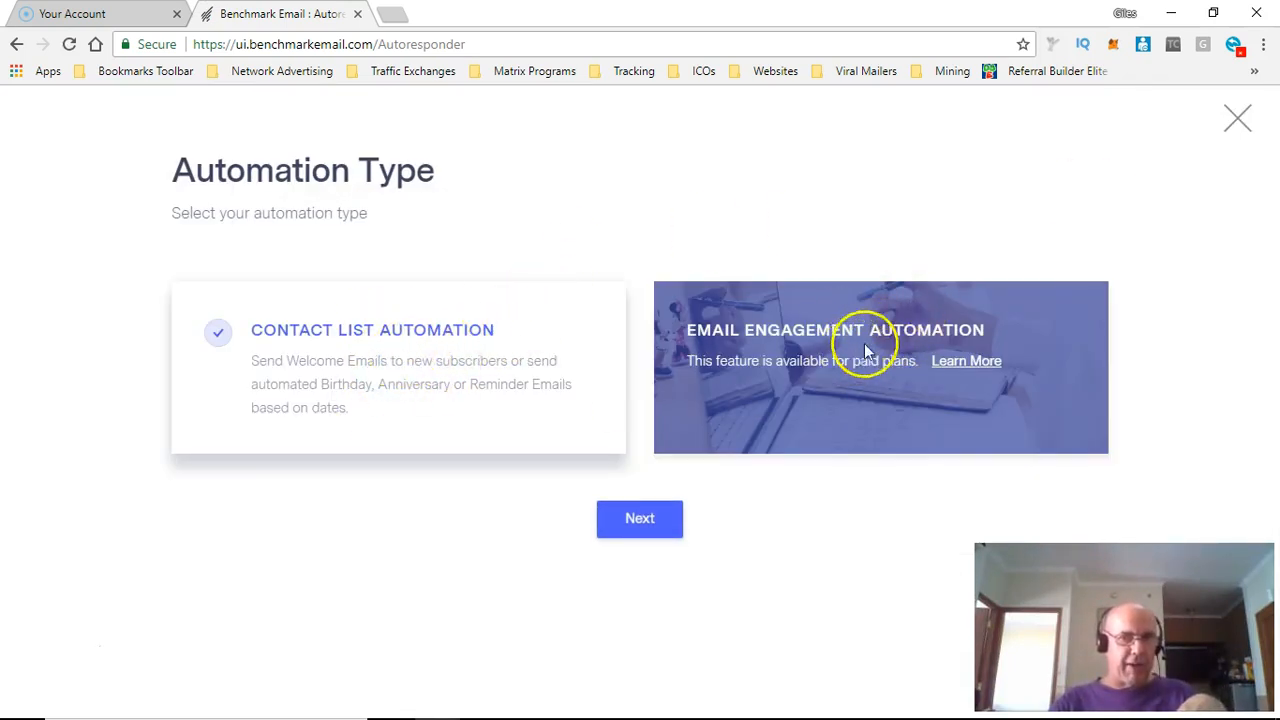
click(622, 516)
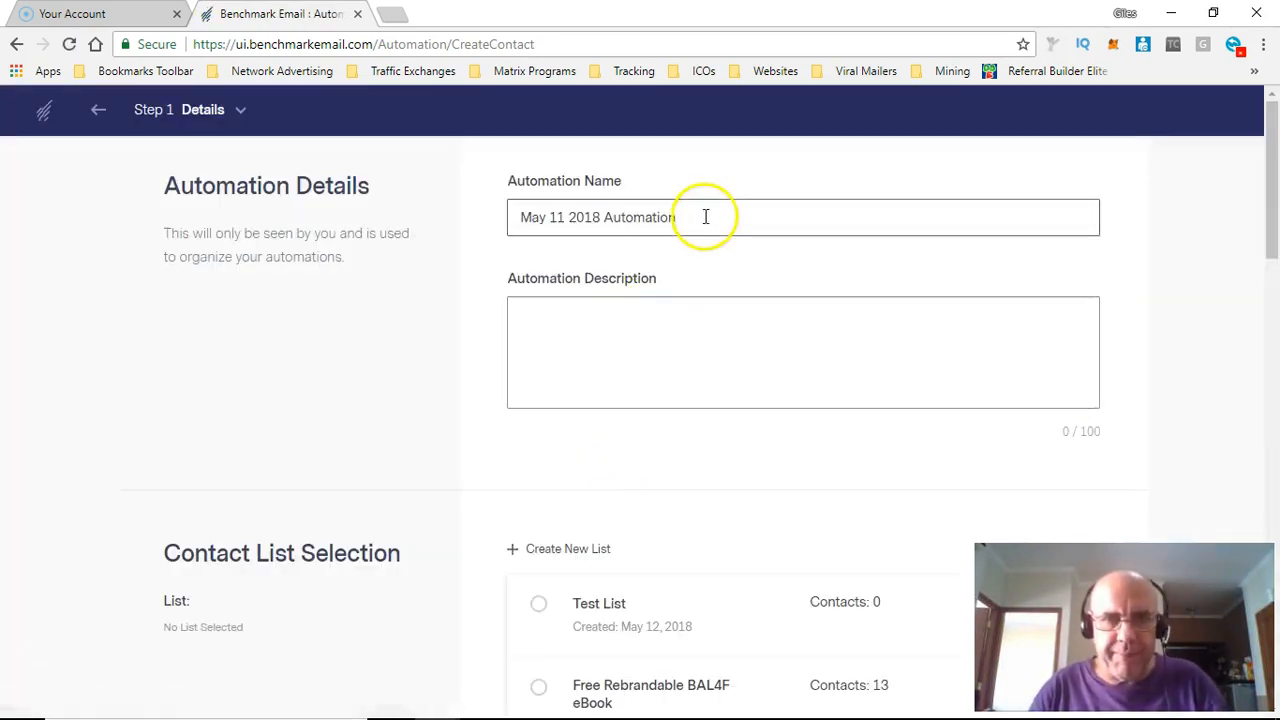
triple_click(528, 210)
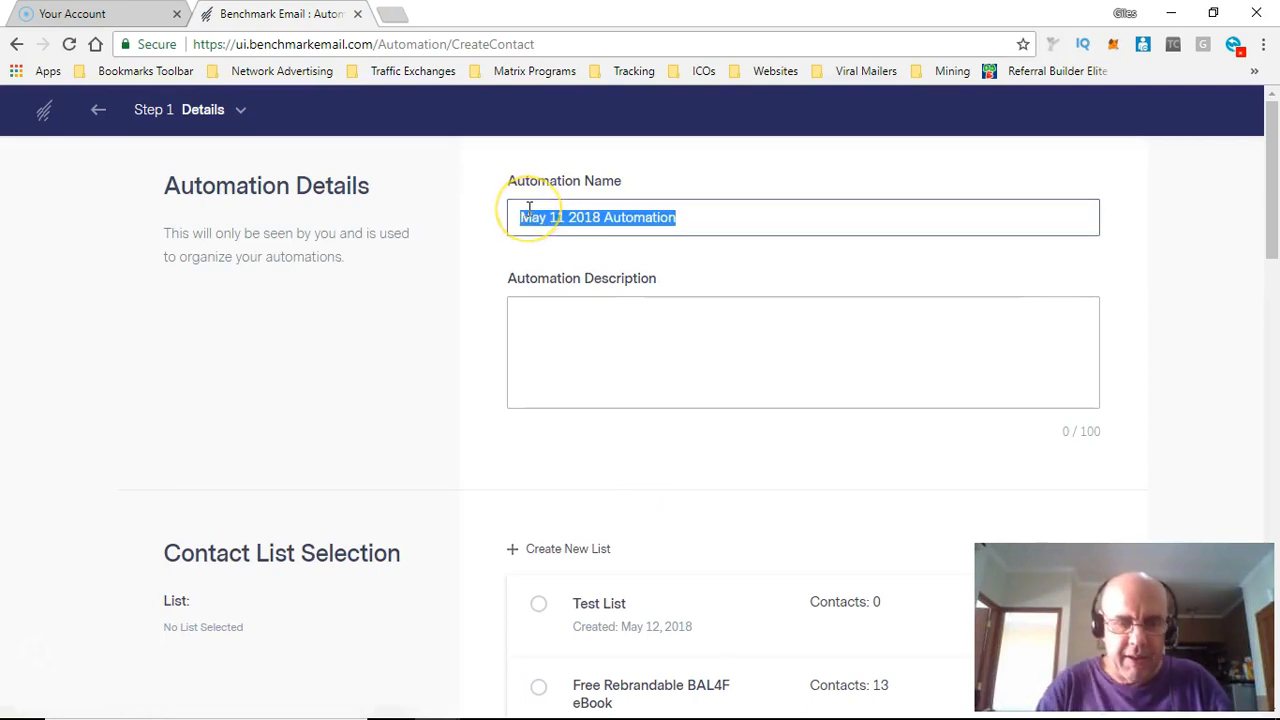
text(Test List Autoresponder)
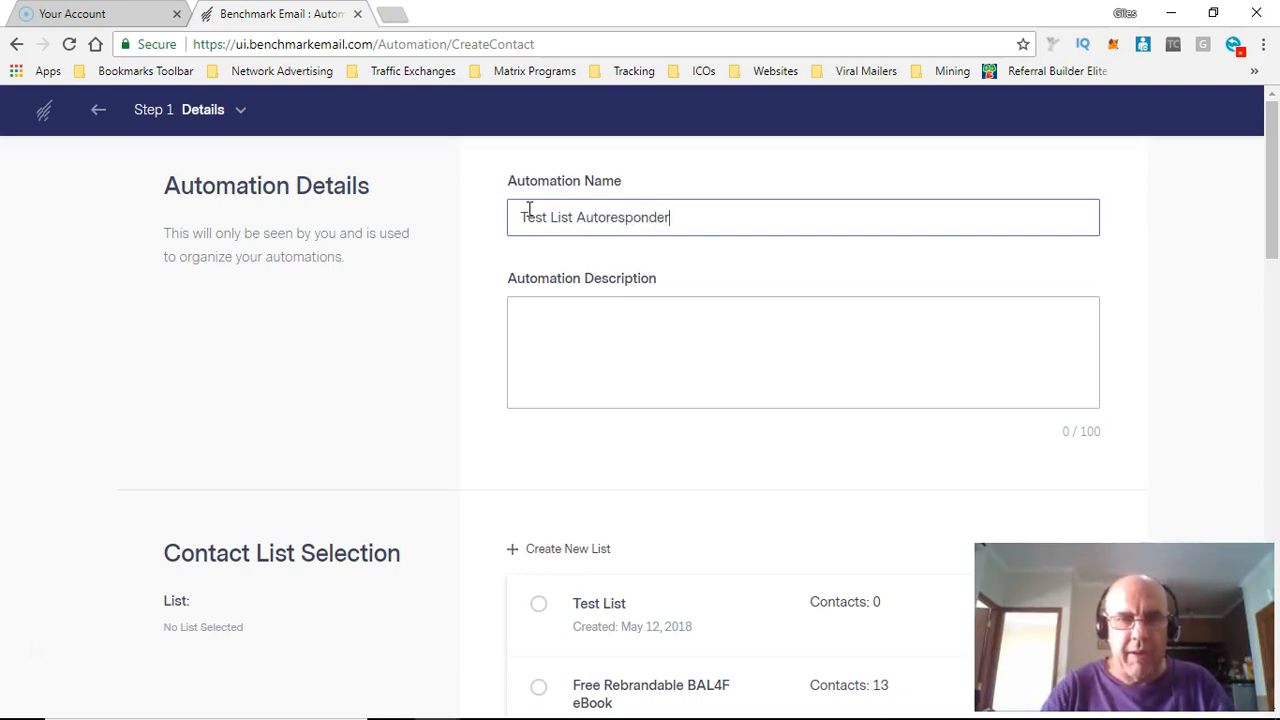
Select Test List as the automation's contact list and keep the trigger "Send emails when contact is added to a list"
scroll(620, 320, down, 2)
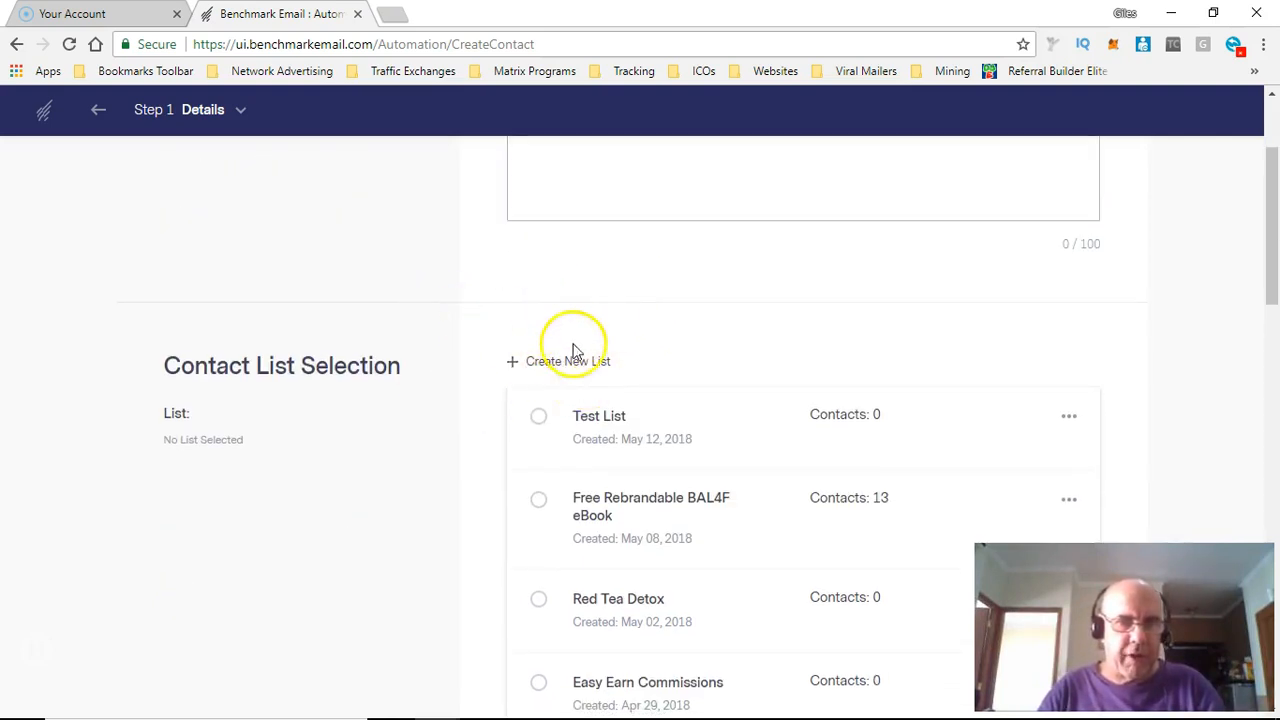
click(540, 421)
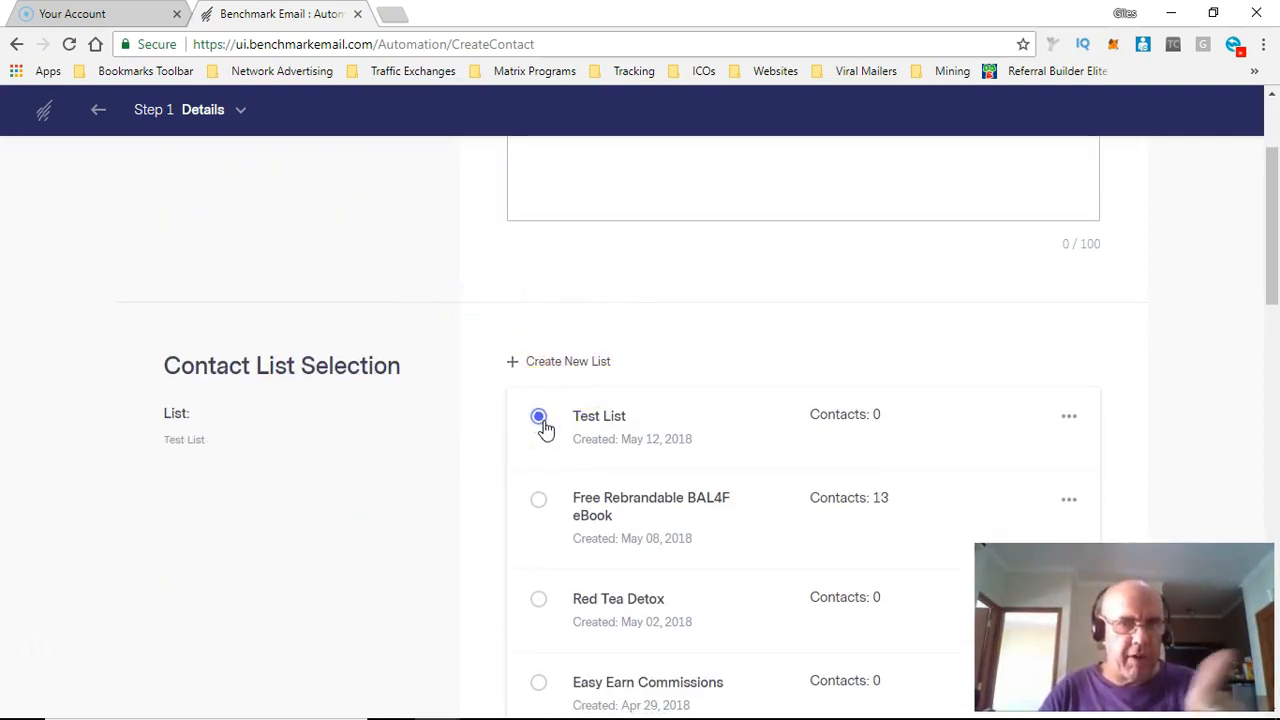
click(557, 416)
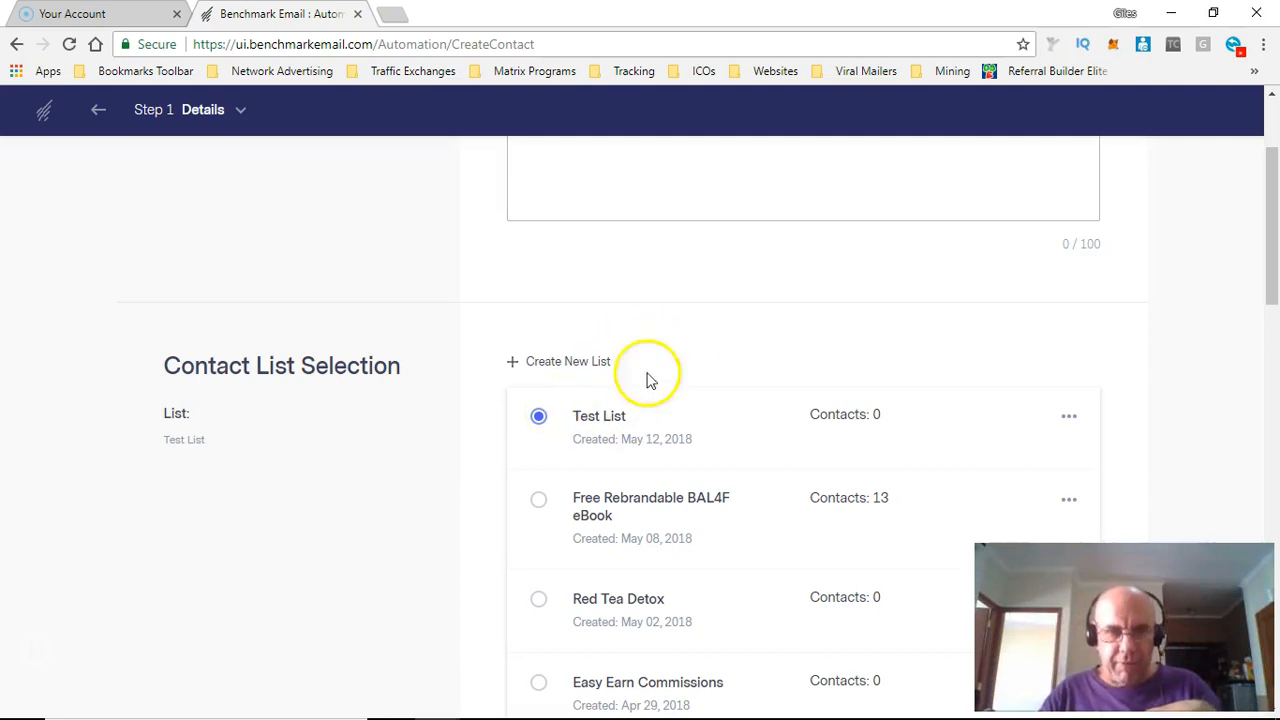
scroll(700, 481, down, 8)
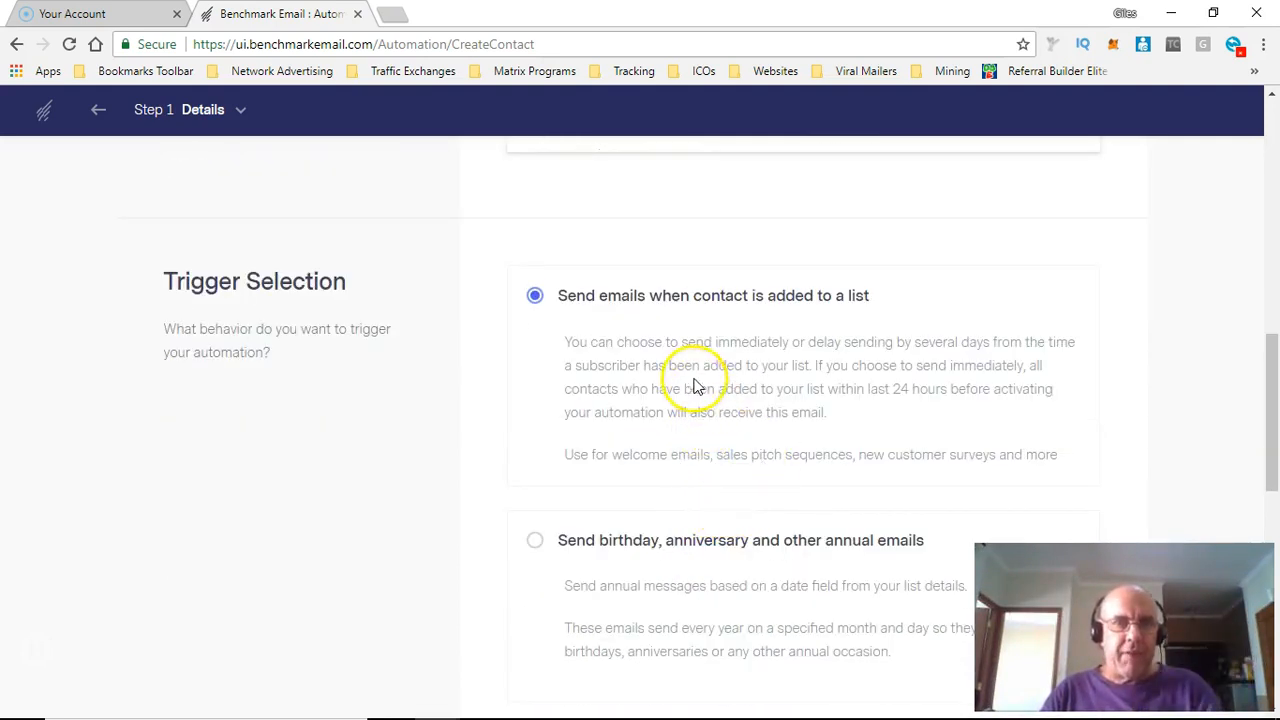
scroll(662, 400, down, 2)
scroll(657, 420, down, 1)
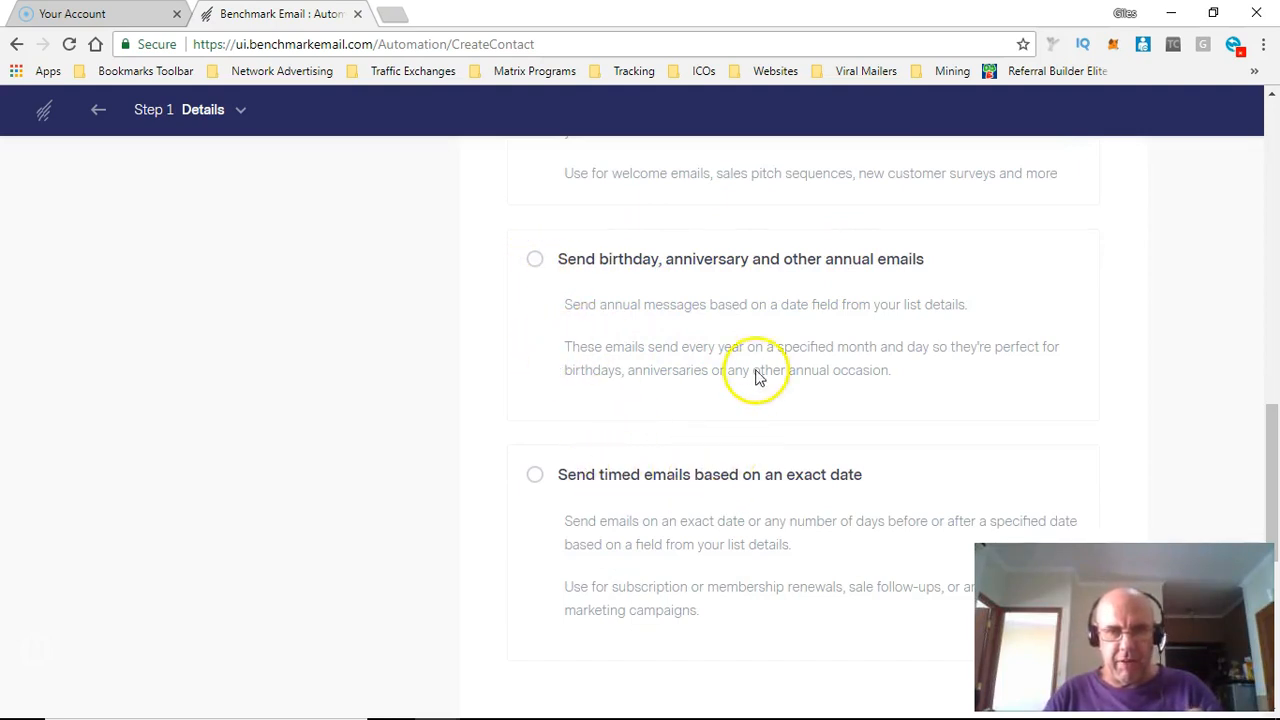
Set the From Email Address to the business-domain address, enable Permission Reminder and the webpage version link, and save the automation details
scroll(660, 423, down, 7)
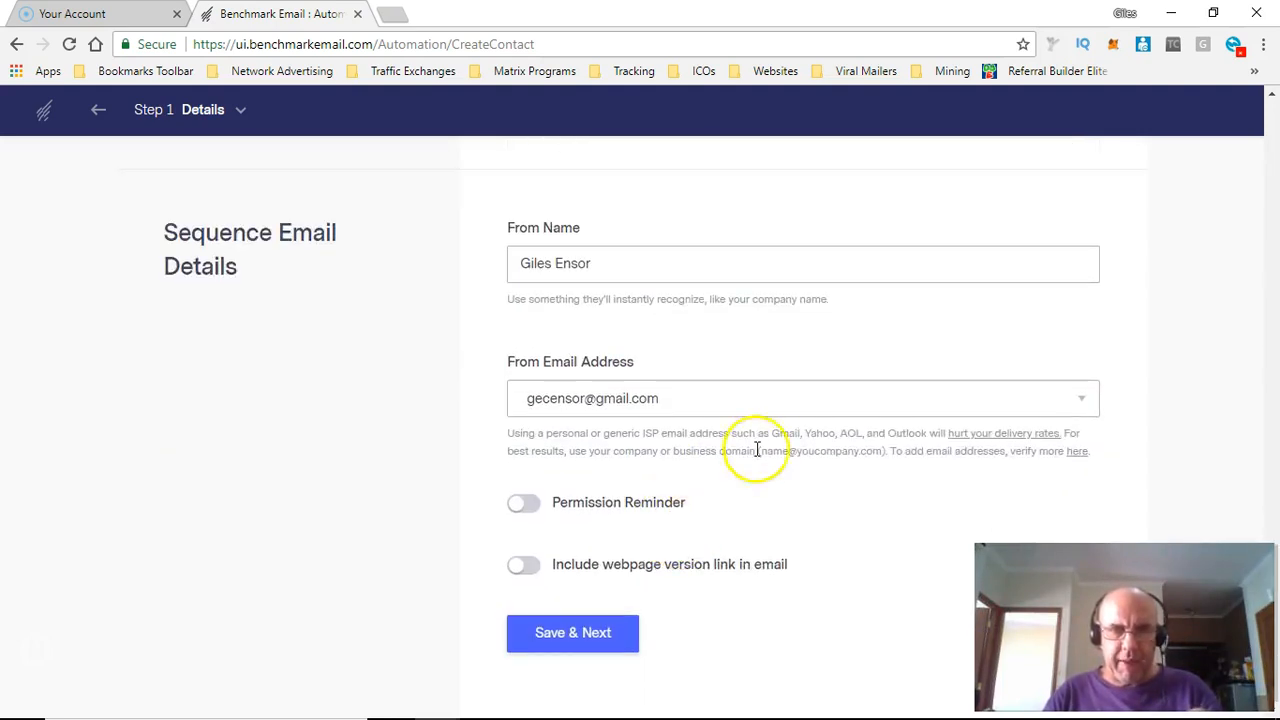
click(704, 405)
click(703, 426)
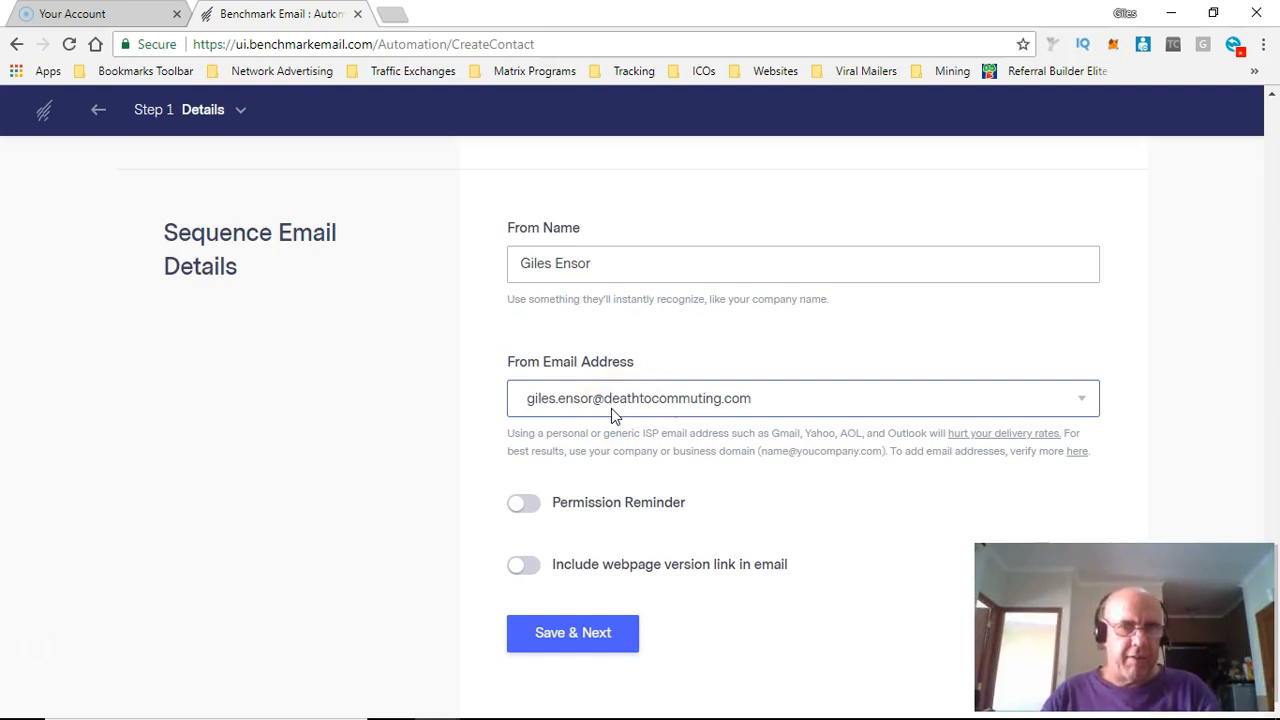
click(528, 507)
scroll(505, 555, down, 2)
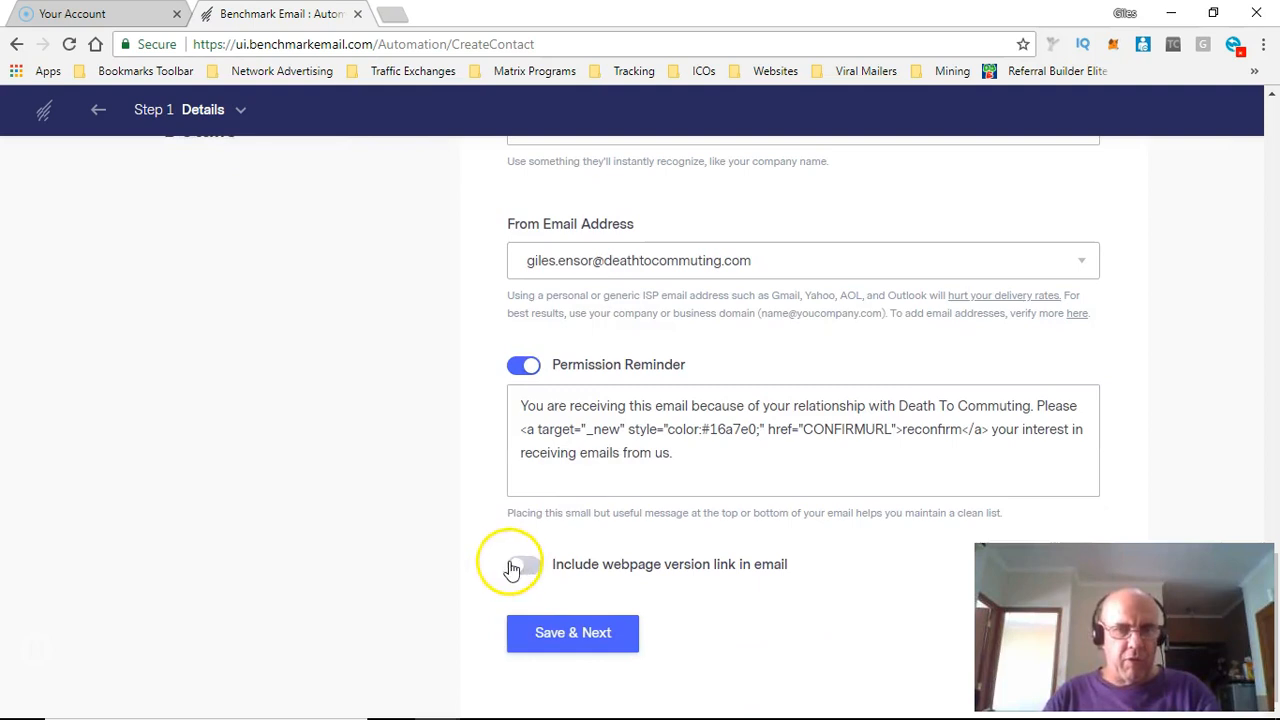
click(525, 566)
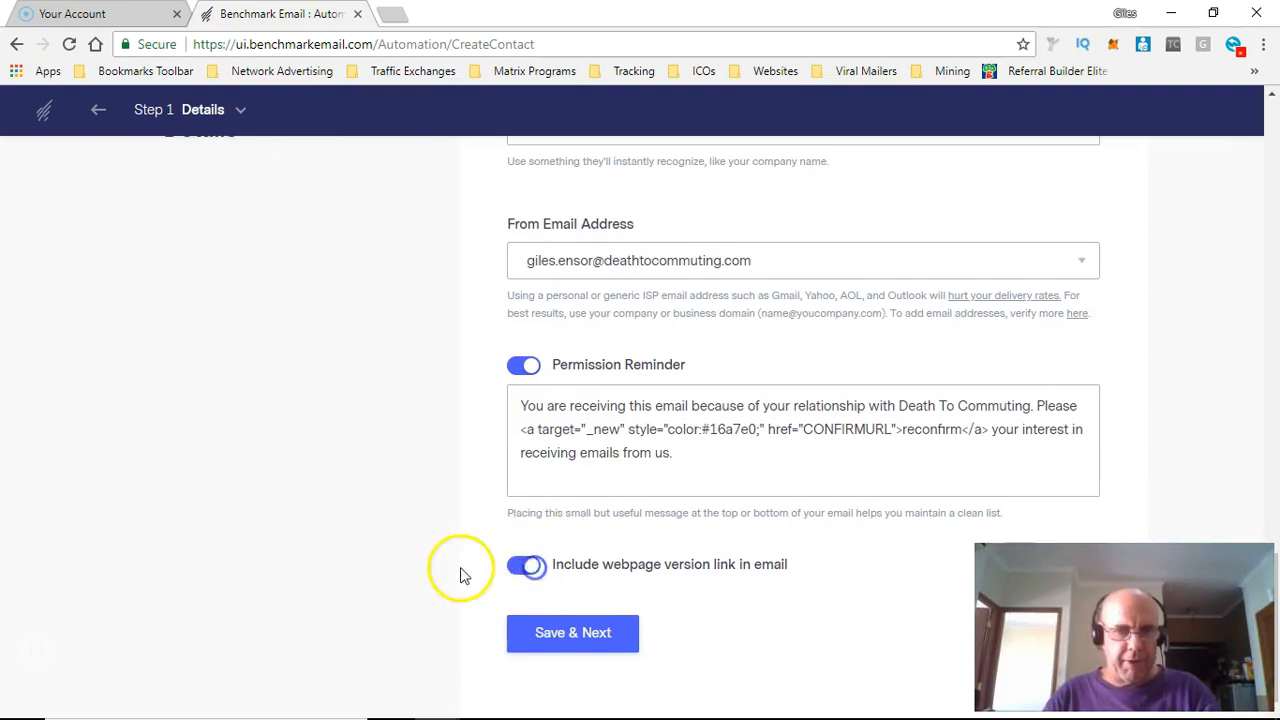
click(548, 640)
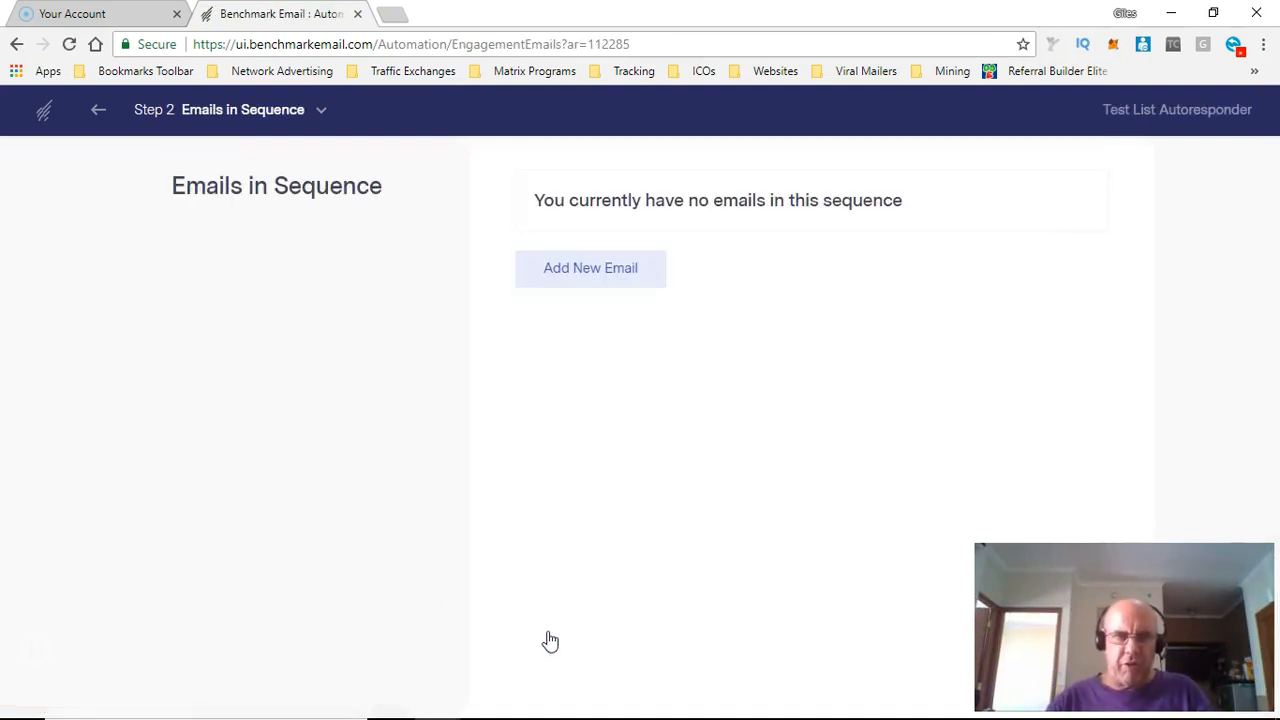
Add a sequence email with subject "Thanks for signing up to my list", set its Email Delay to Immediately, and save its details
click(635, 270)
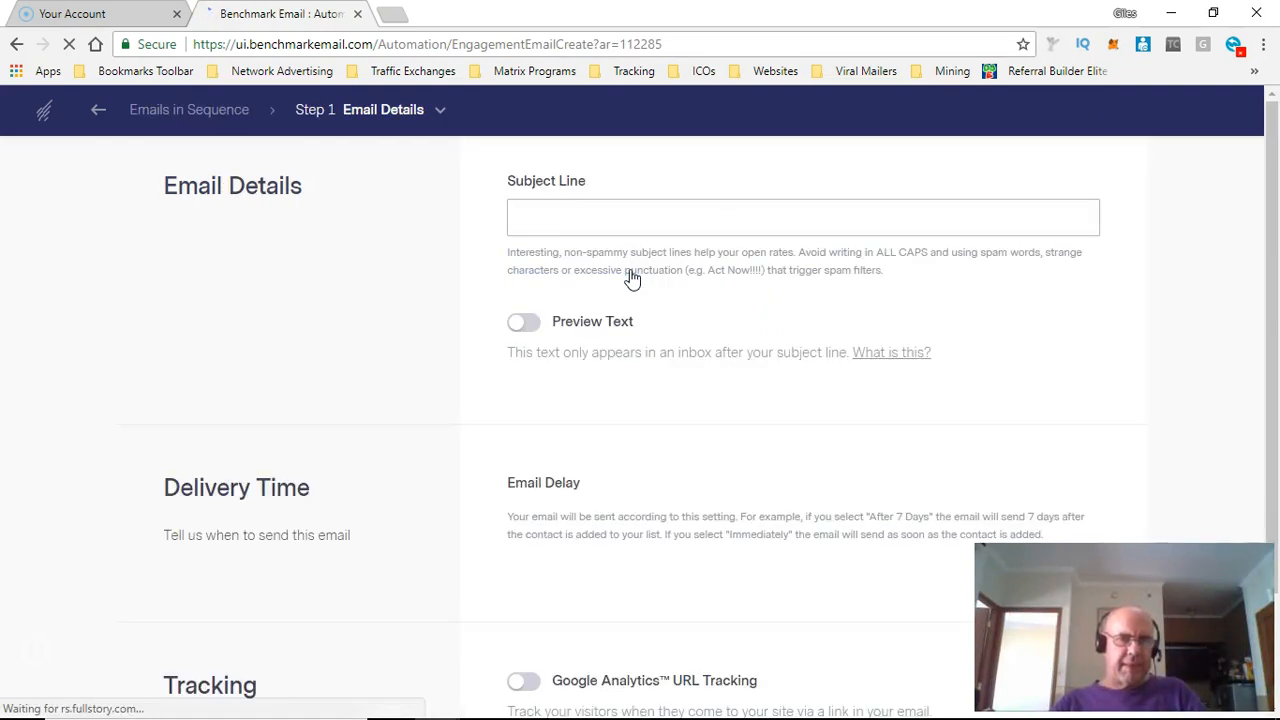
click(615, 221)
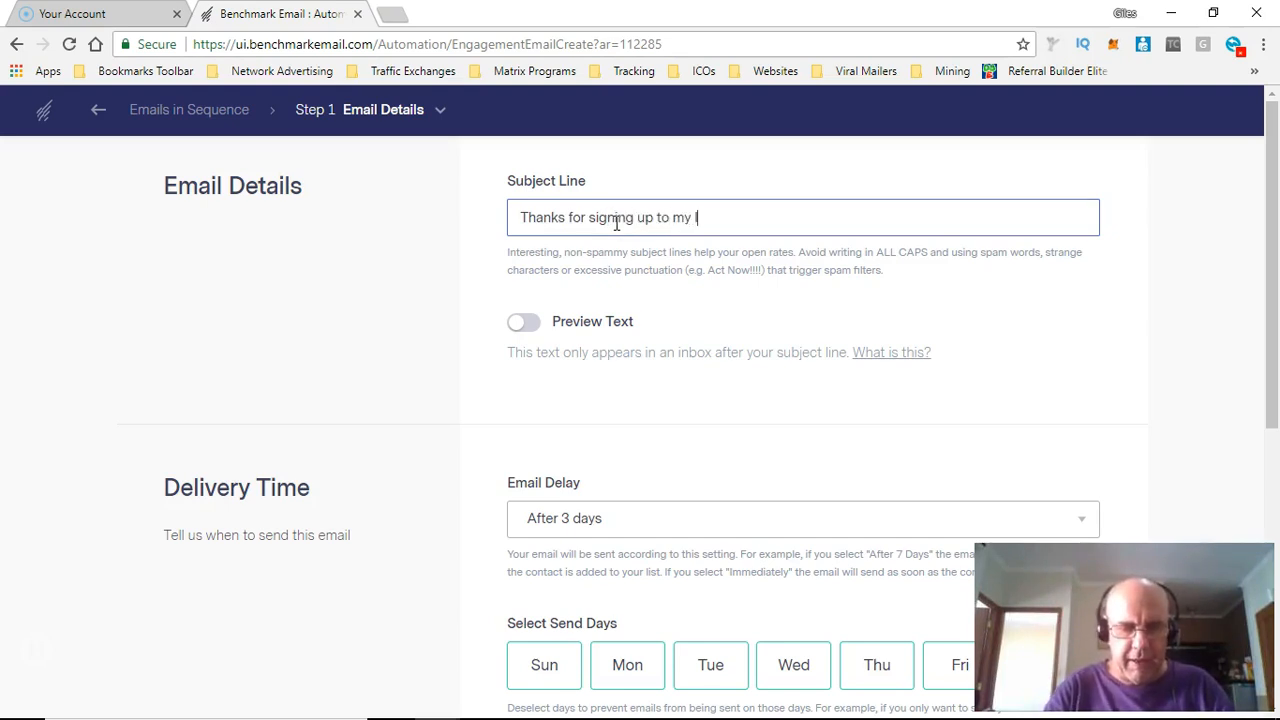
scroll(620, 260, down, 2)
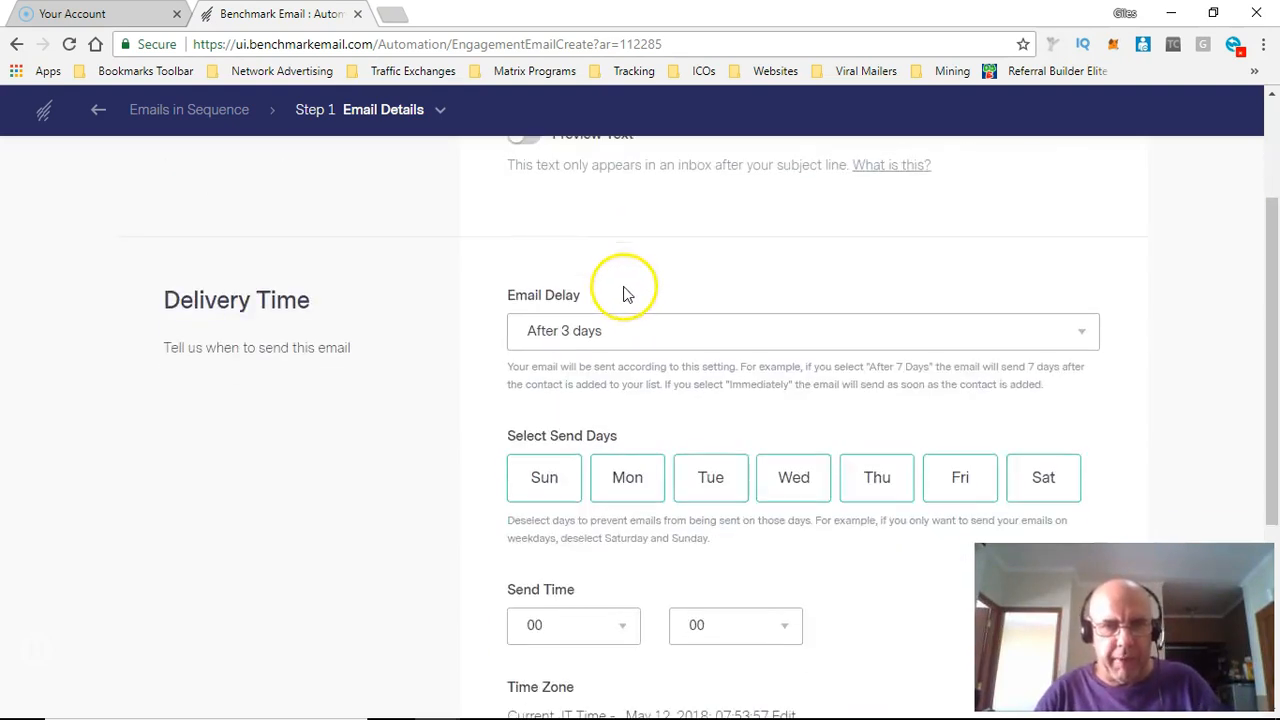
click(640, 334)
click(634, 361)
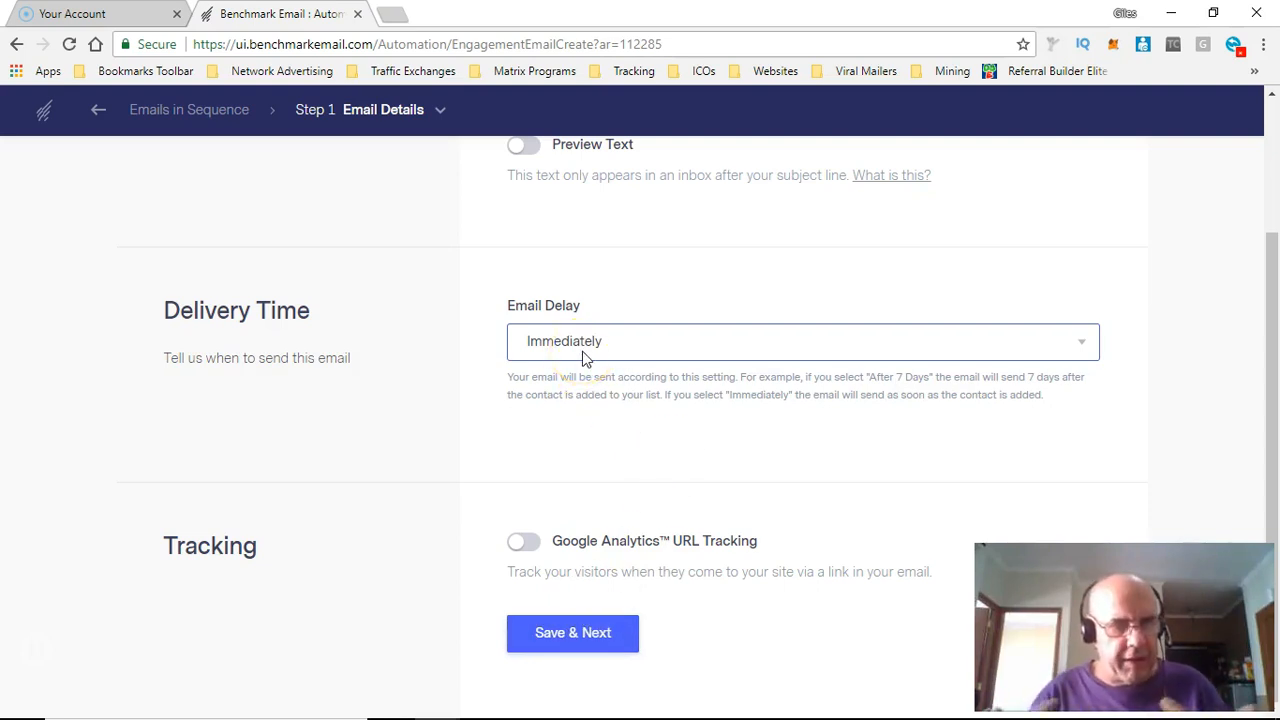
click(571, 635)
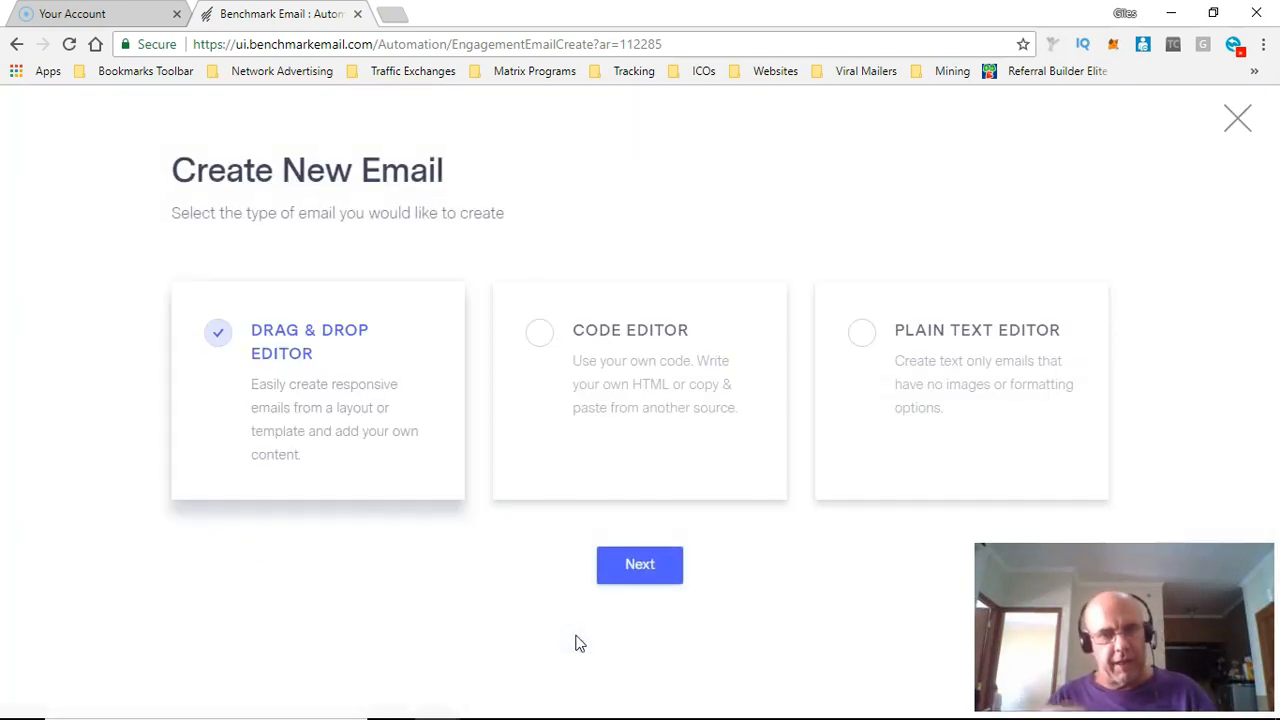
Choose the Code Editor as the email type and open the new email in it
click(536, 336)
click(648, 578)
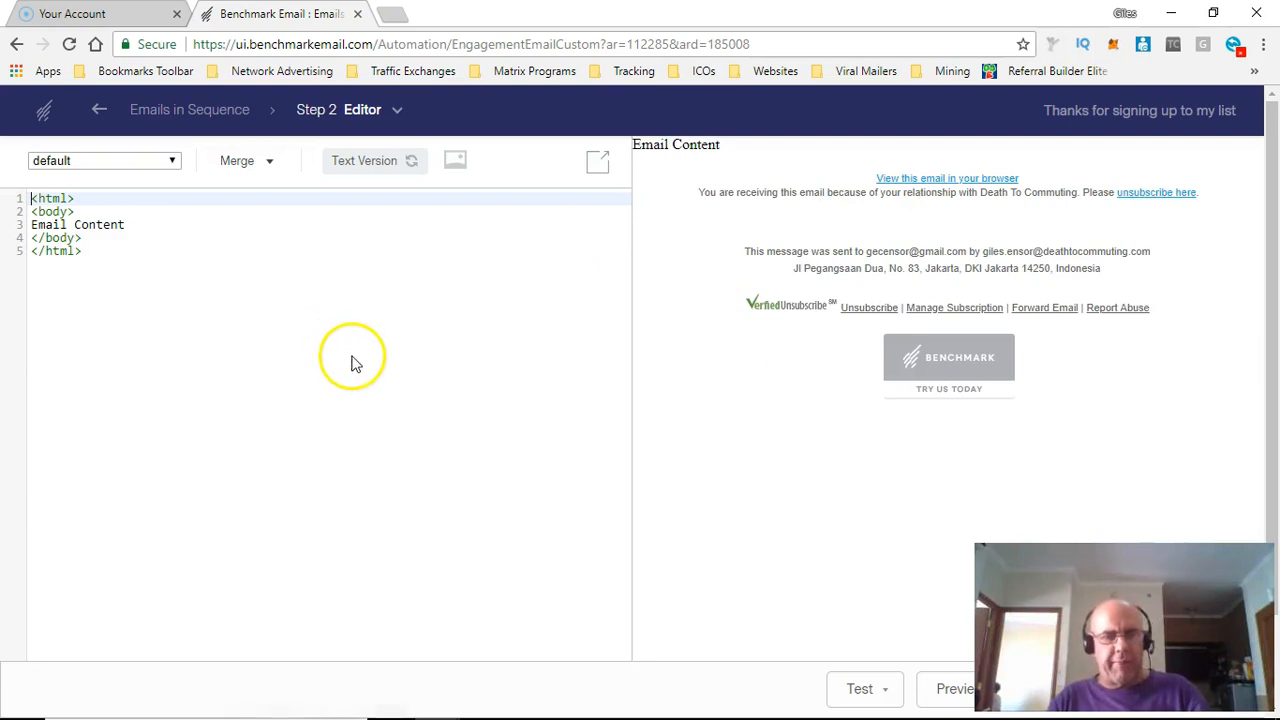
key(alt+Tab)
key(Escape)
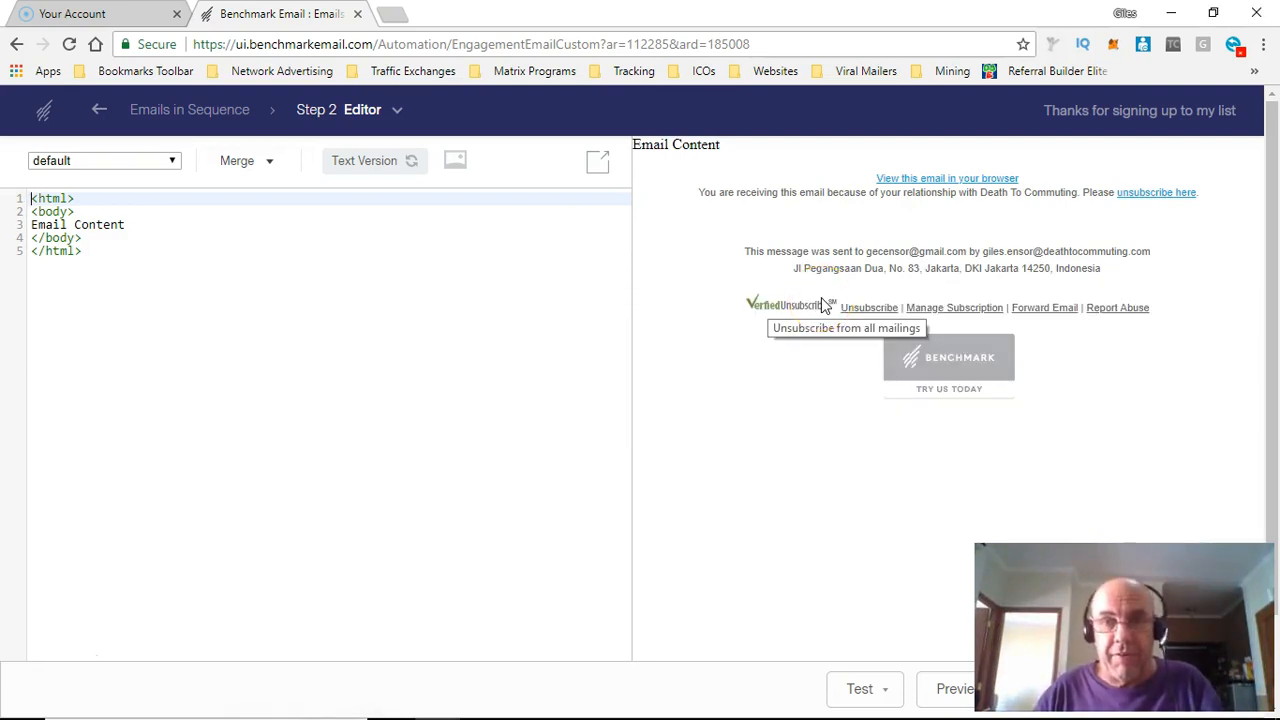
Switch to Notepad++ and copy the entire text of the "new 14" document containing the downline-building email
key(alt+Tab)
click(470, 362)
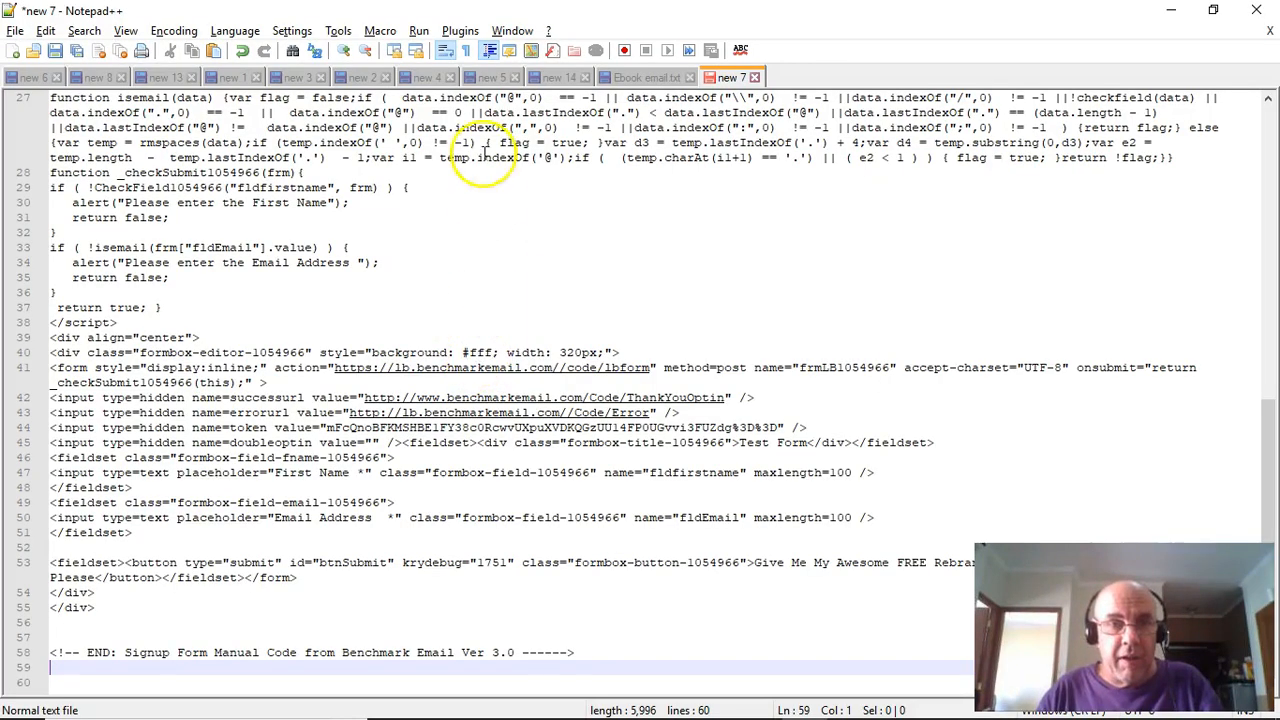
click(626, 82)
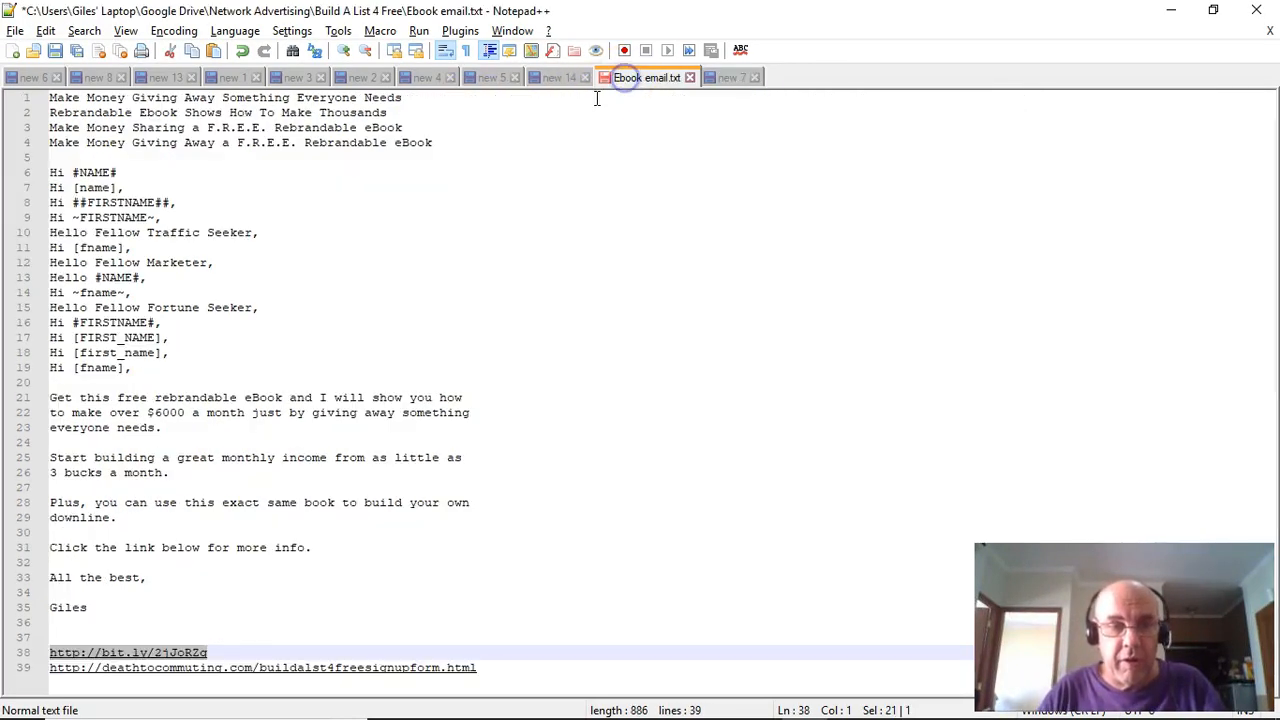
click(555, 79)
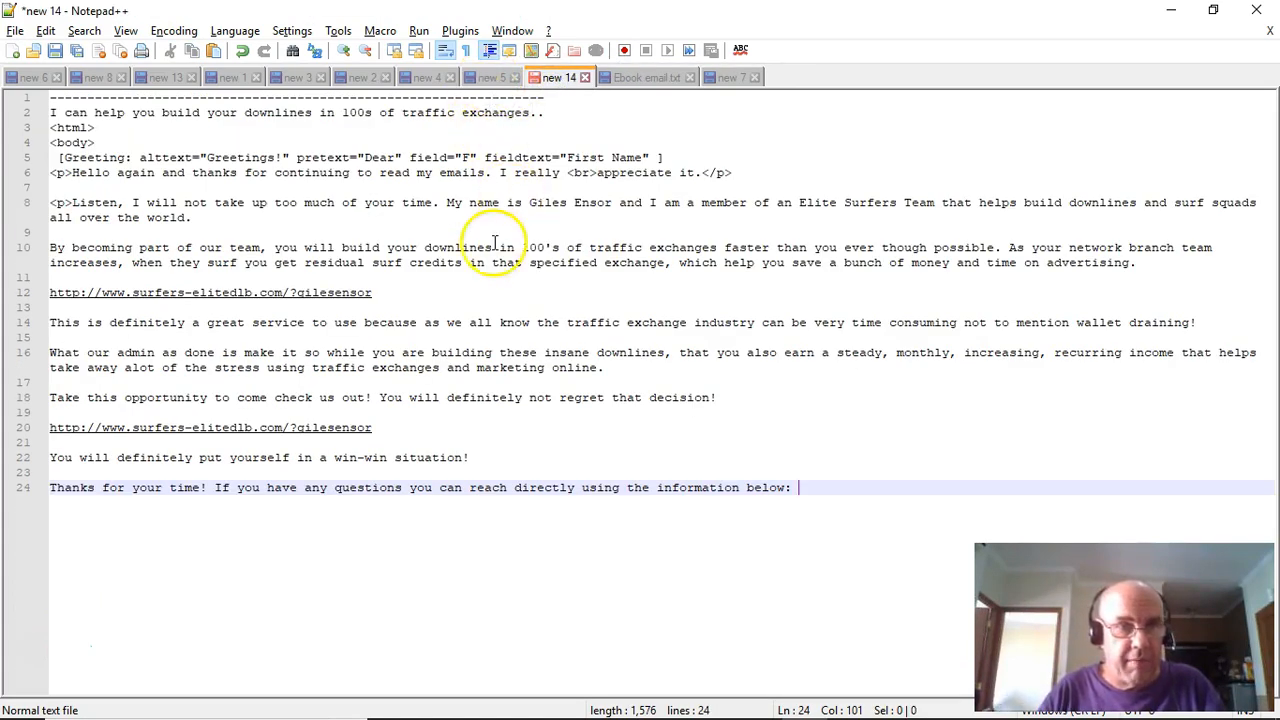
click(445, 272)
key(ctrl+a)
key(ctrl+c)
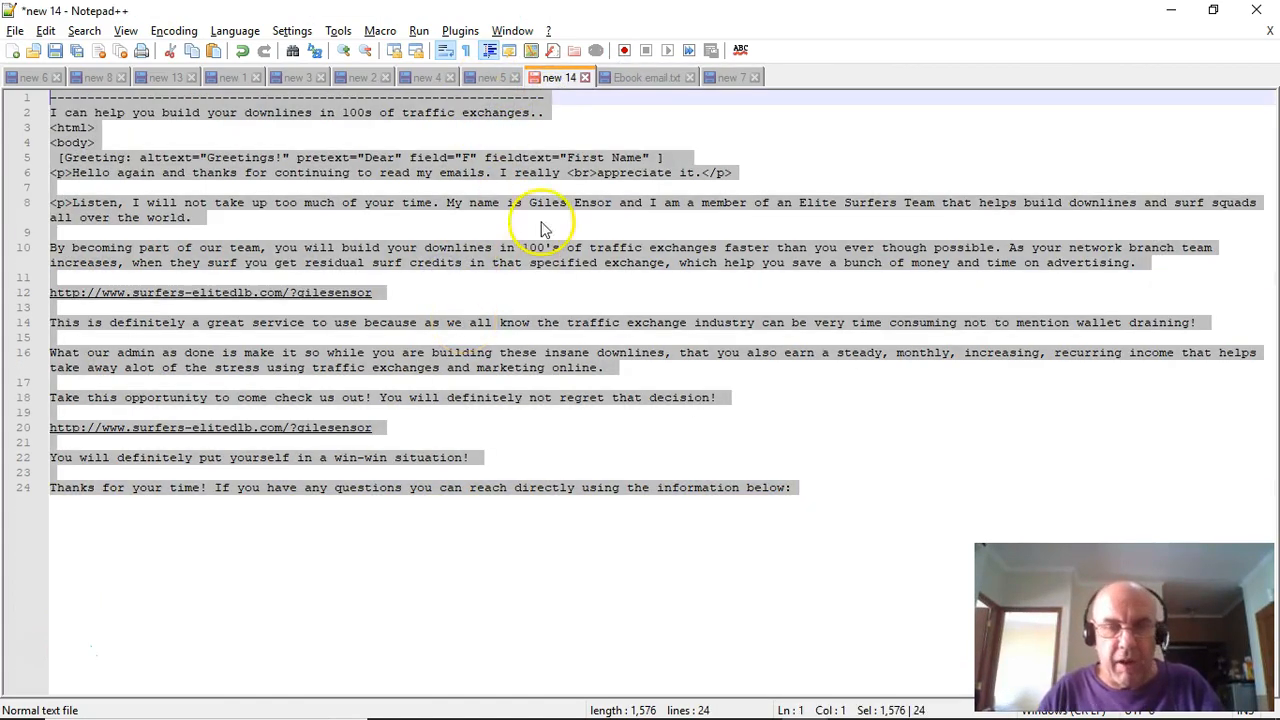
Return to the Benchmark Email code editor and replace the "Email Content" placeholder line with the copied email text
key(alt+Tab)
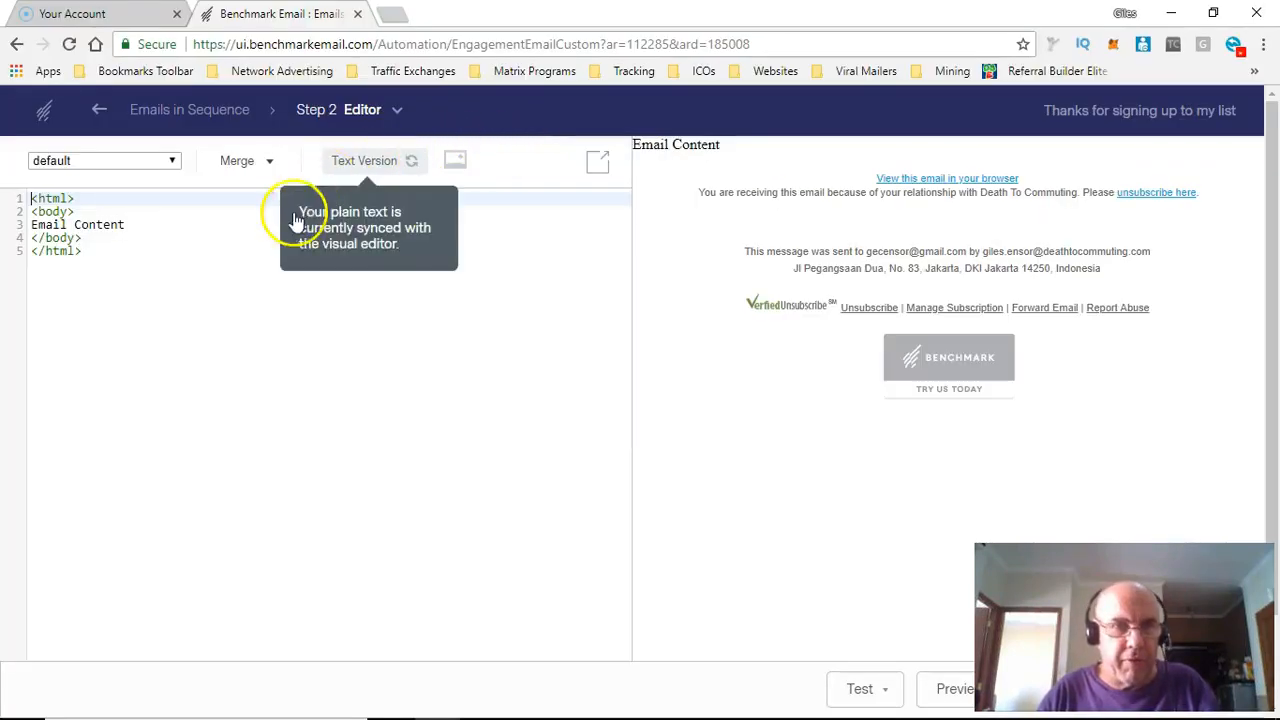
click(138, 224)
key(ctrl+a)
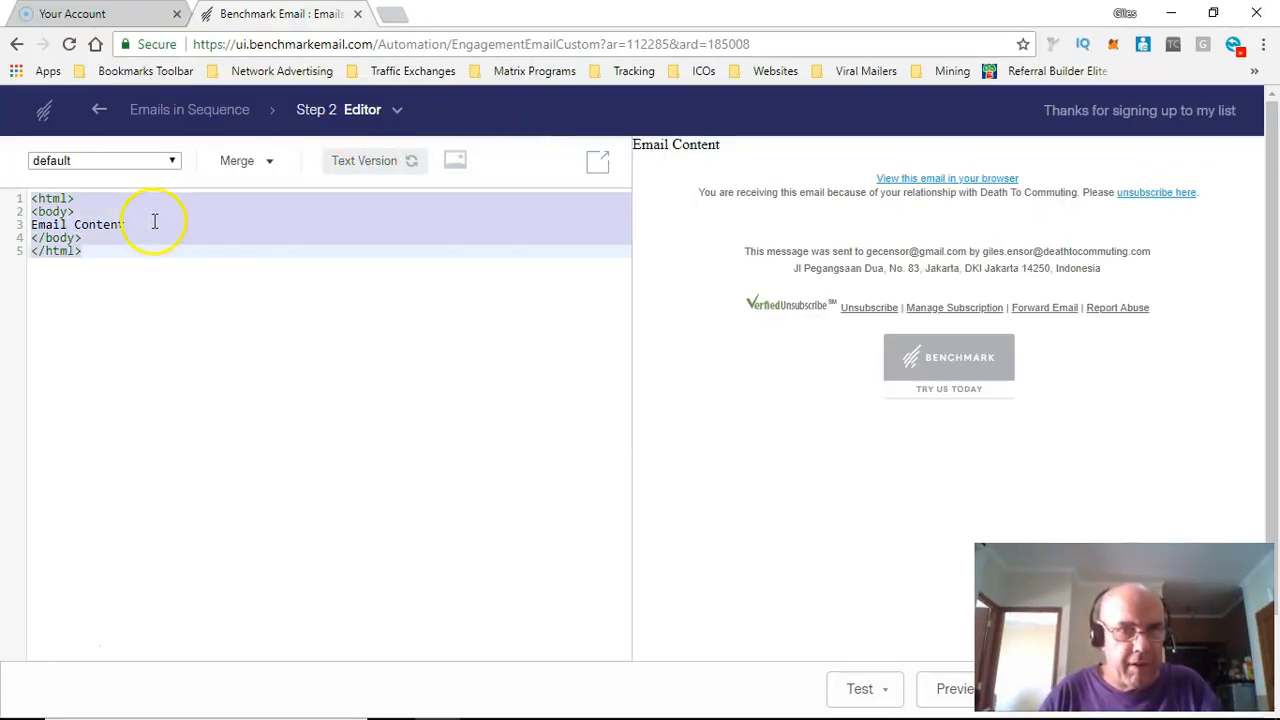
key(Up)
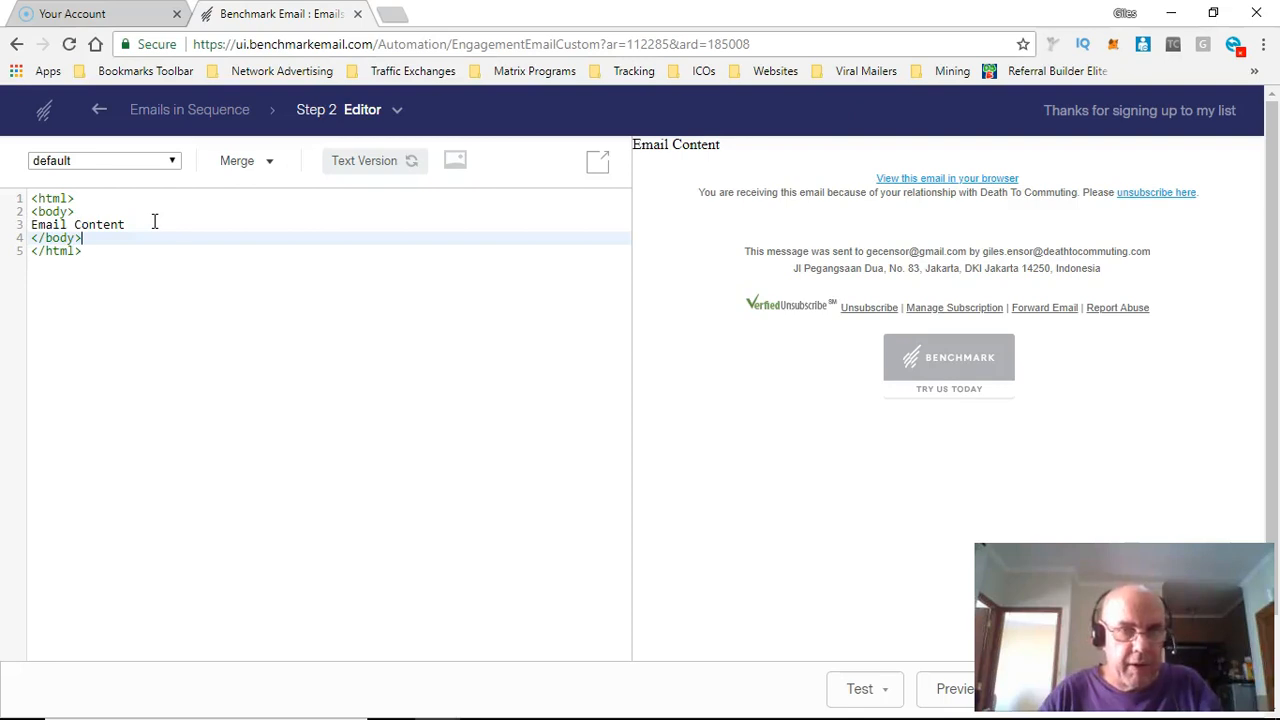
key(alt+Tab)
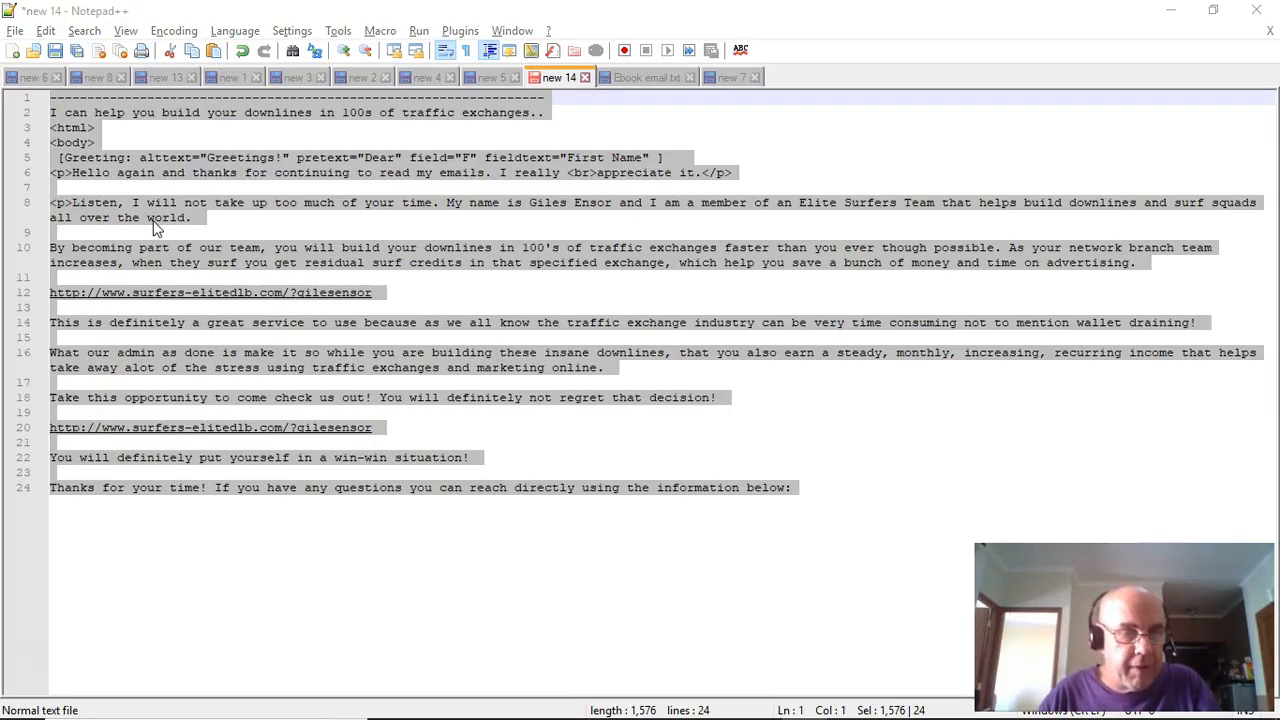
key(alt+Tab)
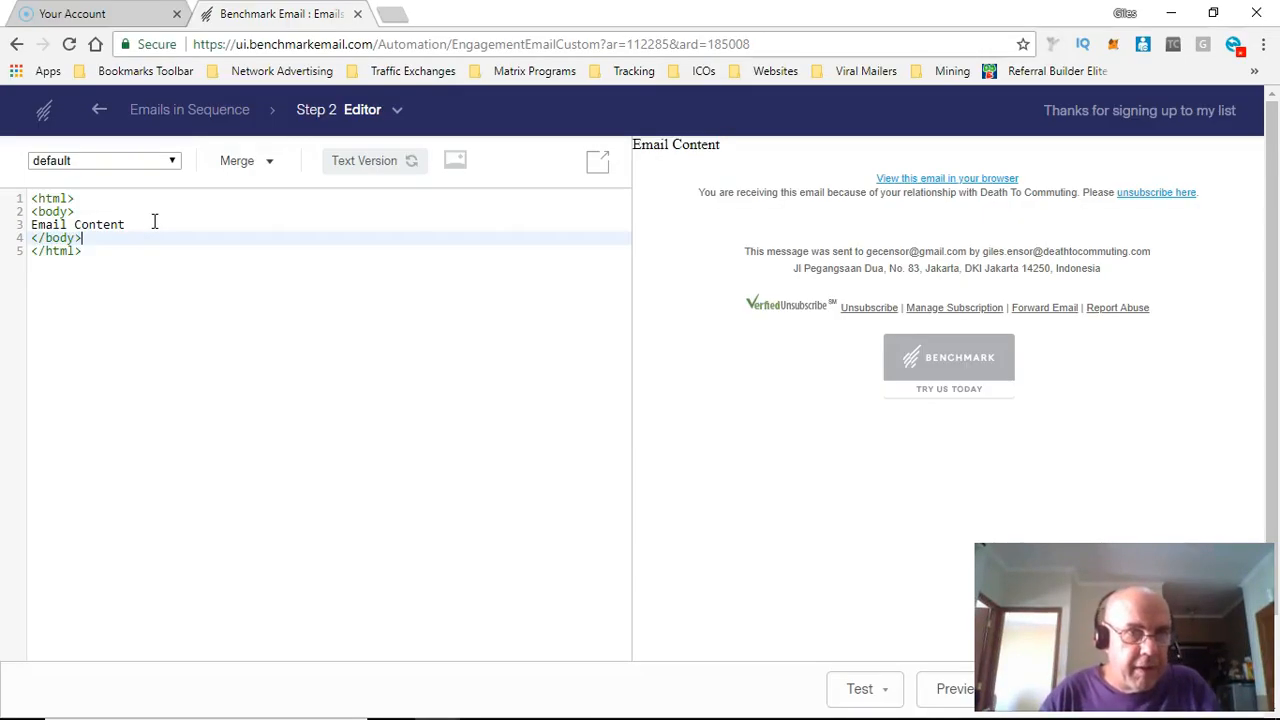
click(60, 225)
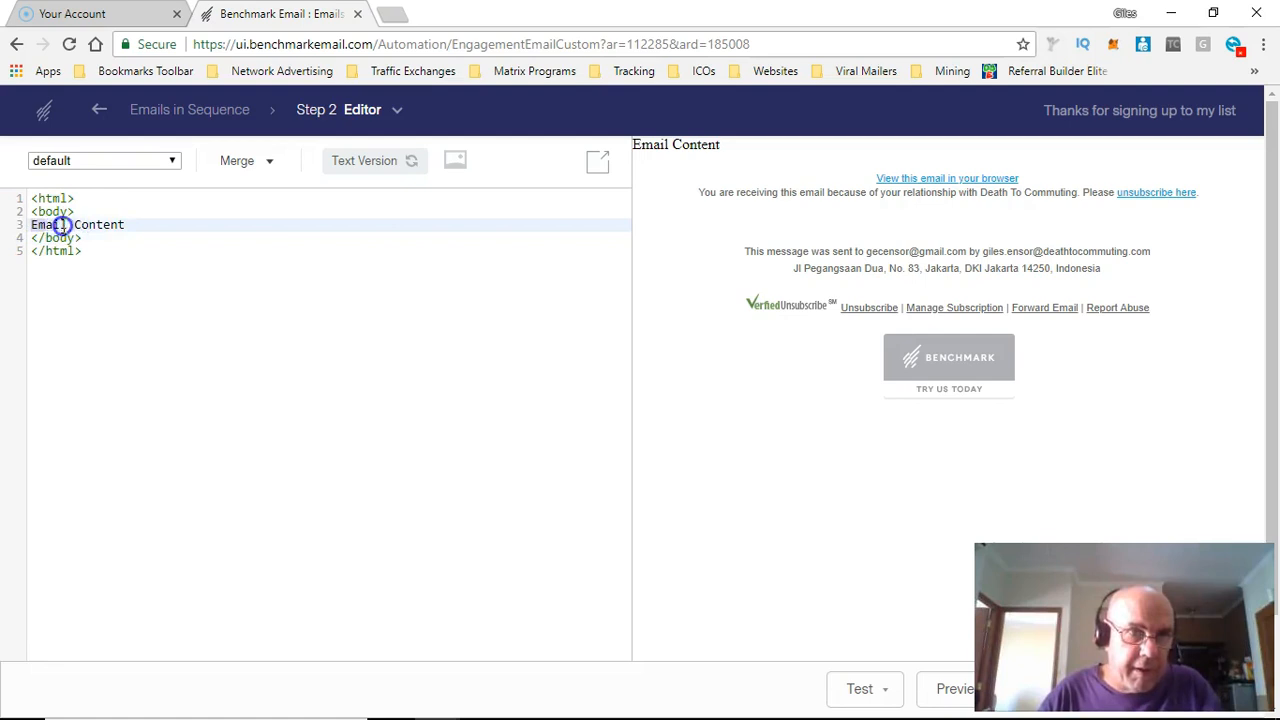
triple_click(138, 225)
key(ctrl+v)
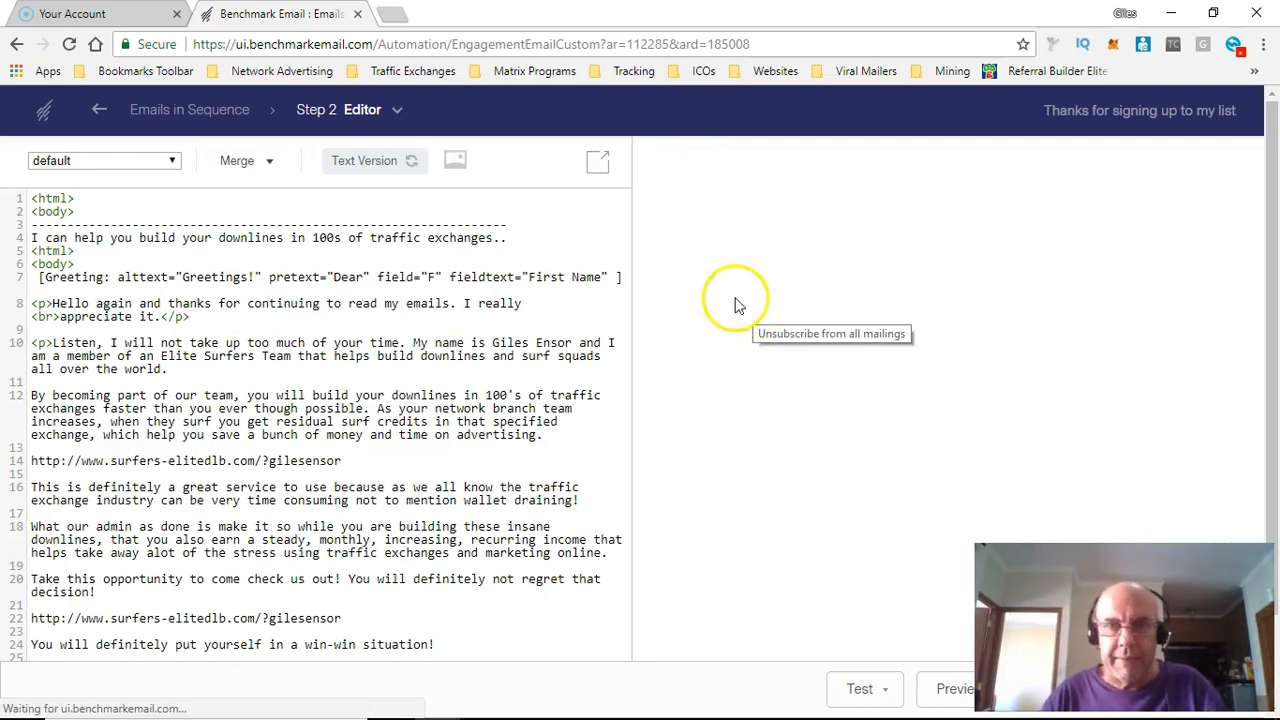
Delete the dashed line, the "I can help you build your downlines" headline, the duplicate html and body tags and the blank line above the greeting
double_click(212, 228)
key(BackSpace)
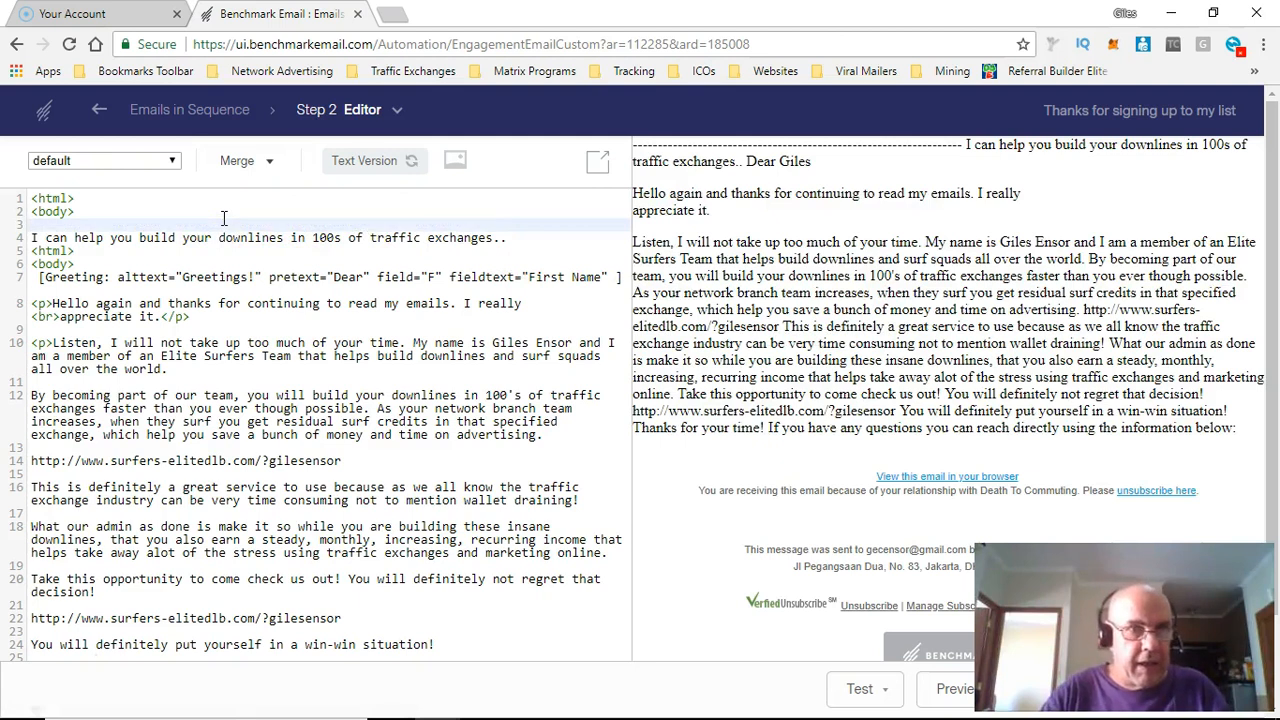
key(Down)
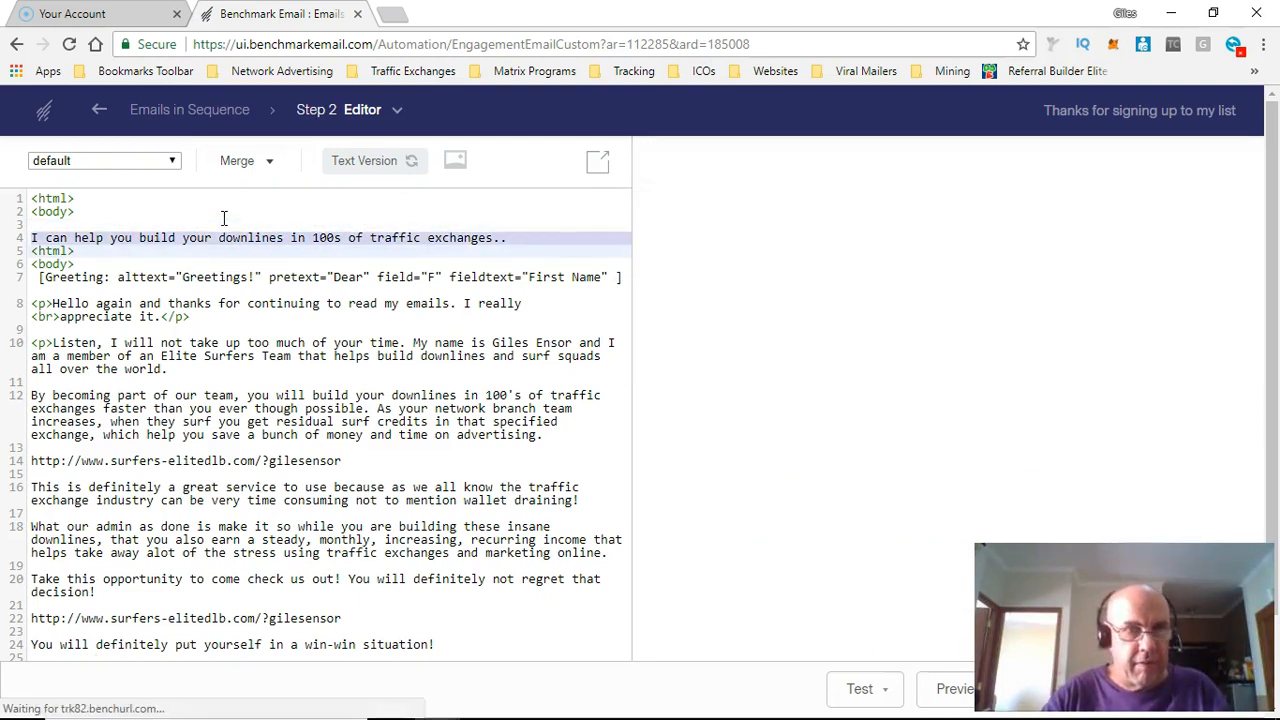
key(BackSpace)
key(shift+Down)
key(shift+Down)
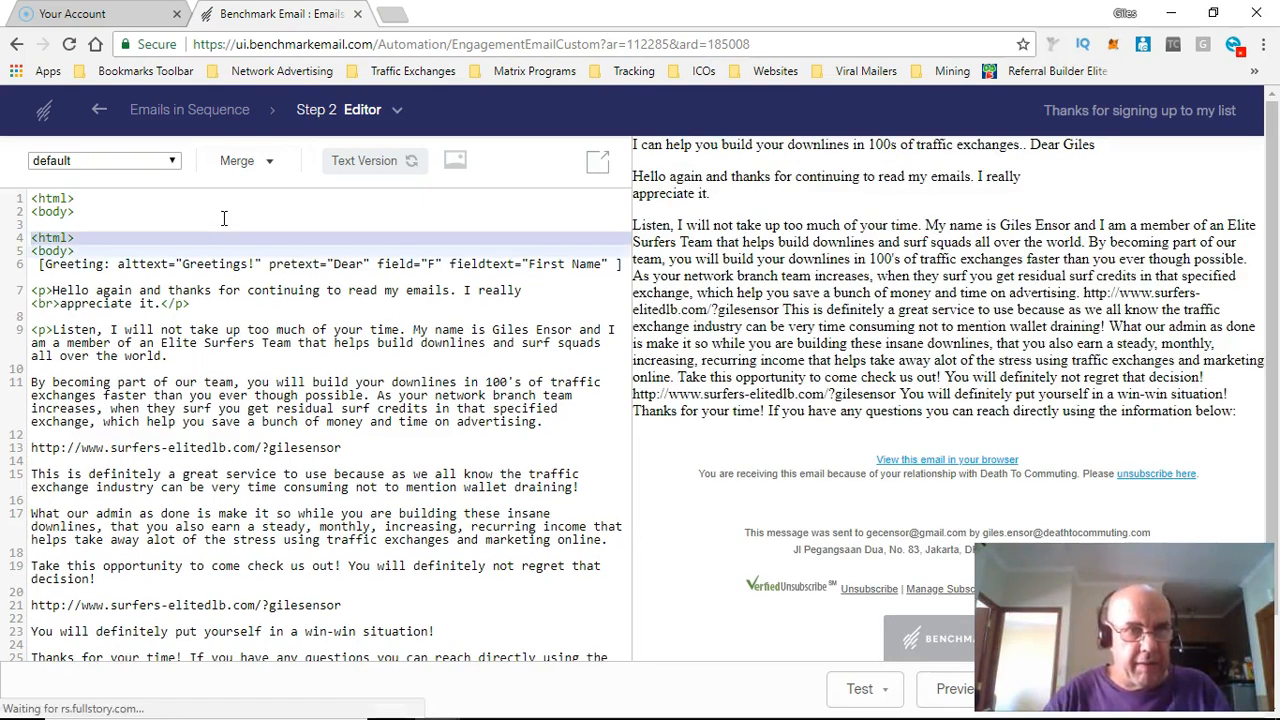
key(Delete)
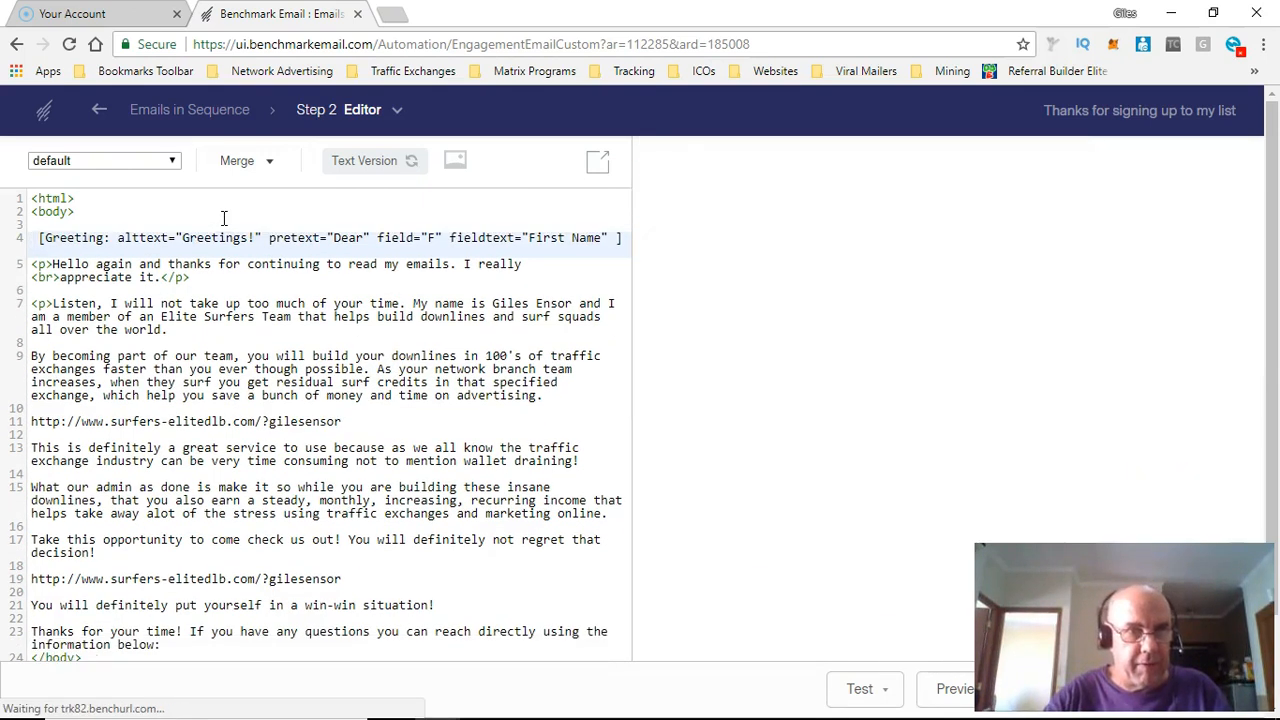
key(BackSpace)
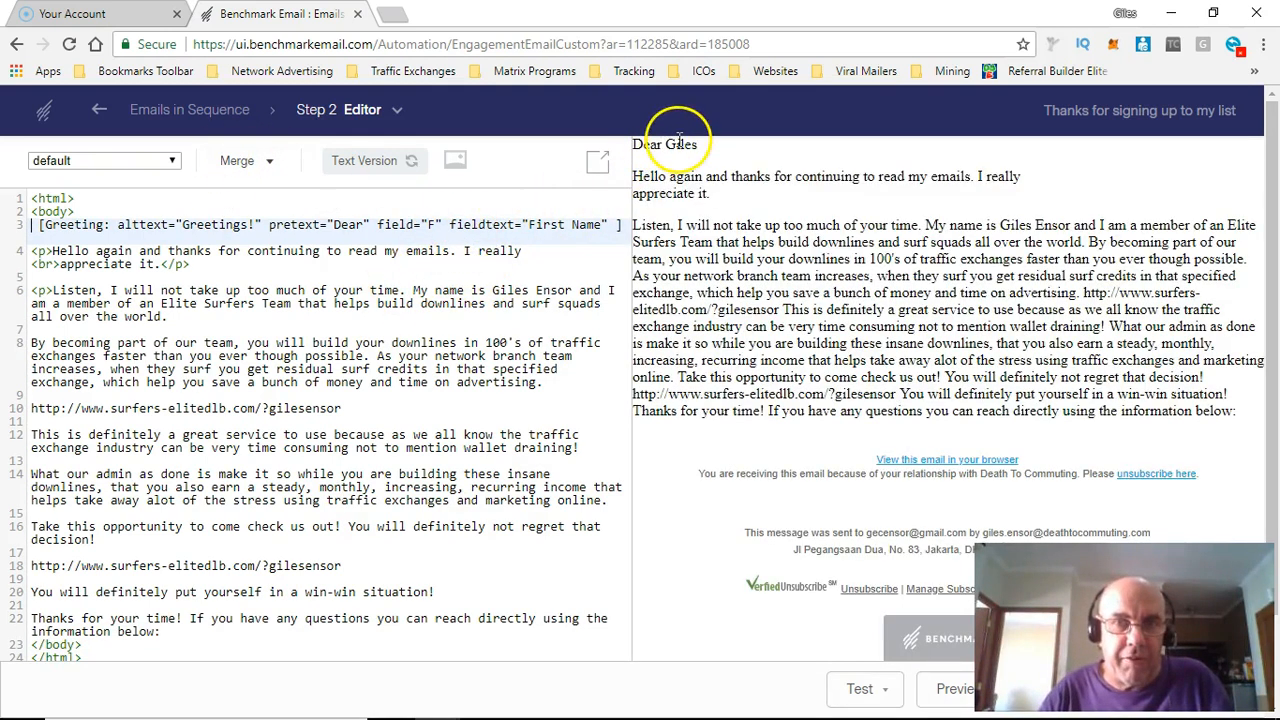
click(266, 164)
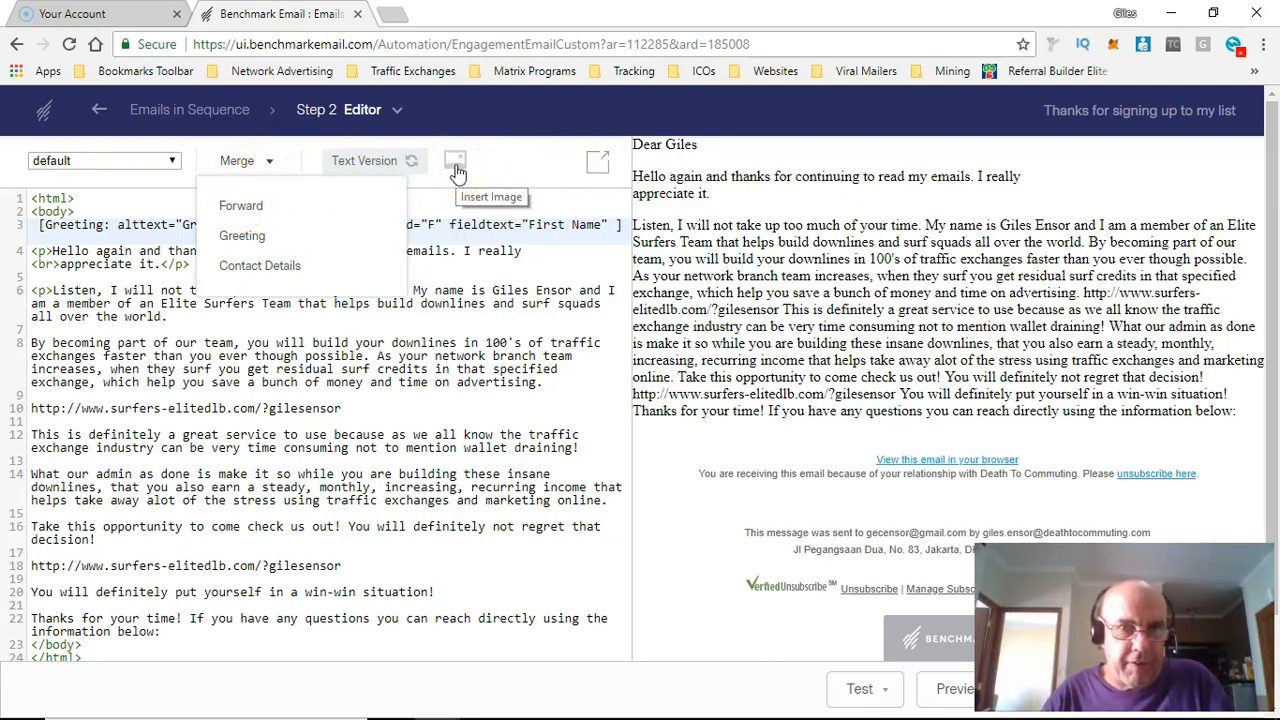
click(525, 195)
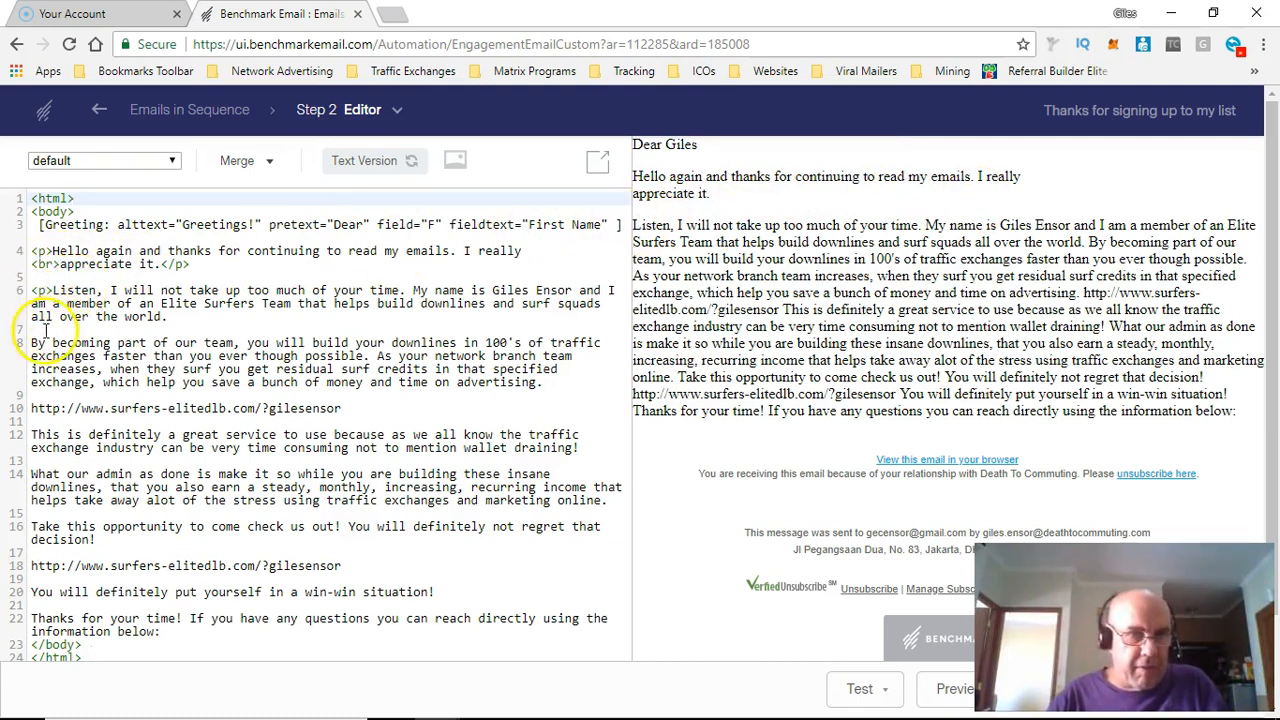
Insert a <p> tag before the paragraph starting "By becoming part of our team"
click(43, 292)
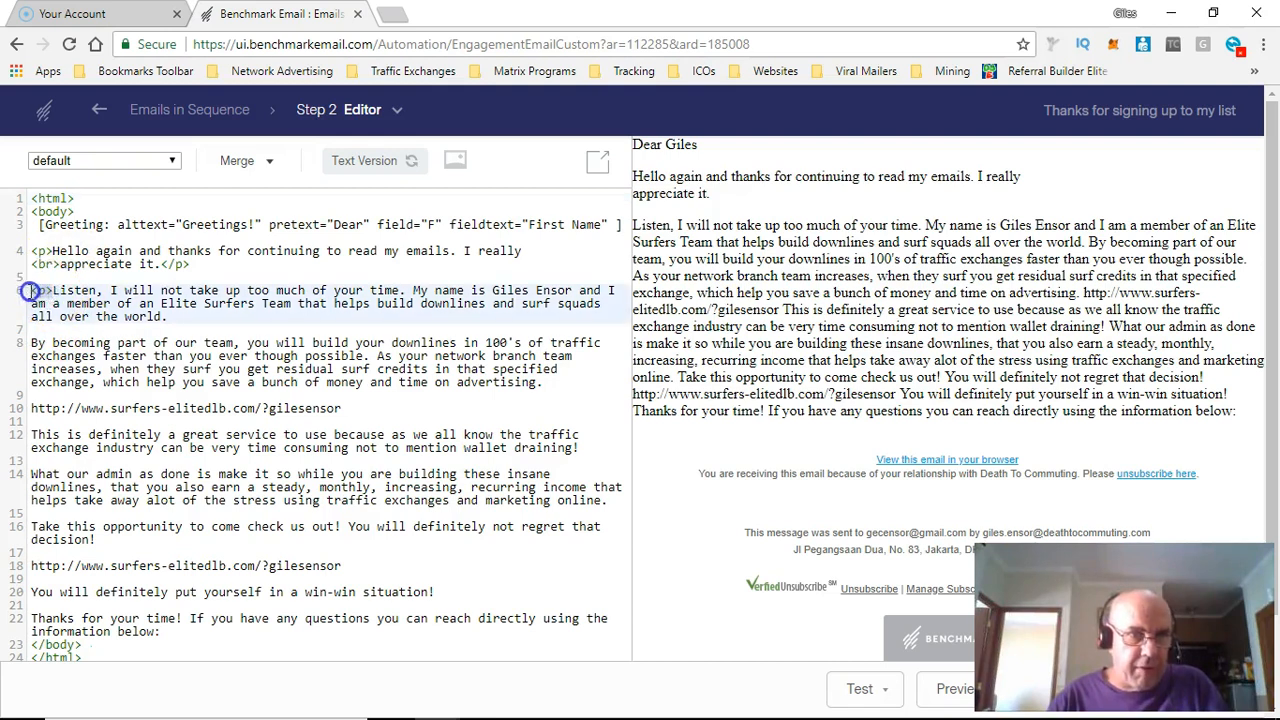
click(33, 342)
text(<p>)
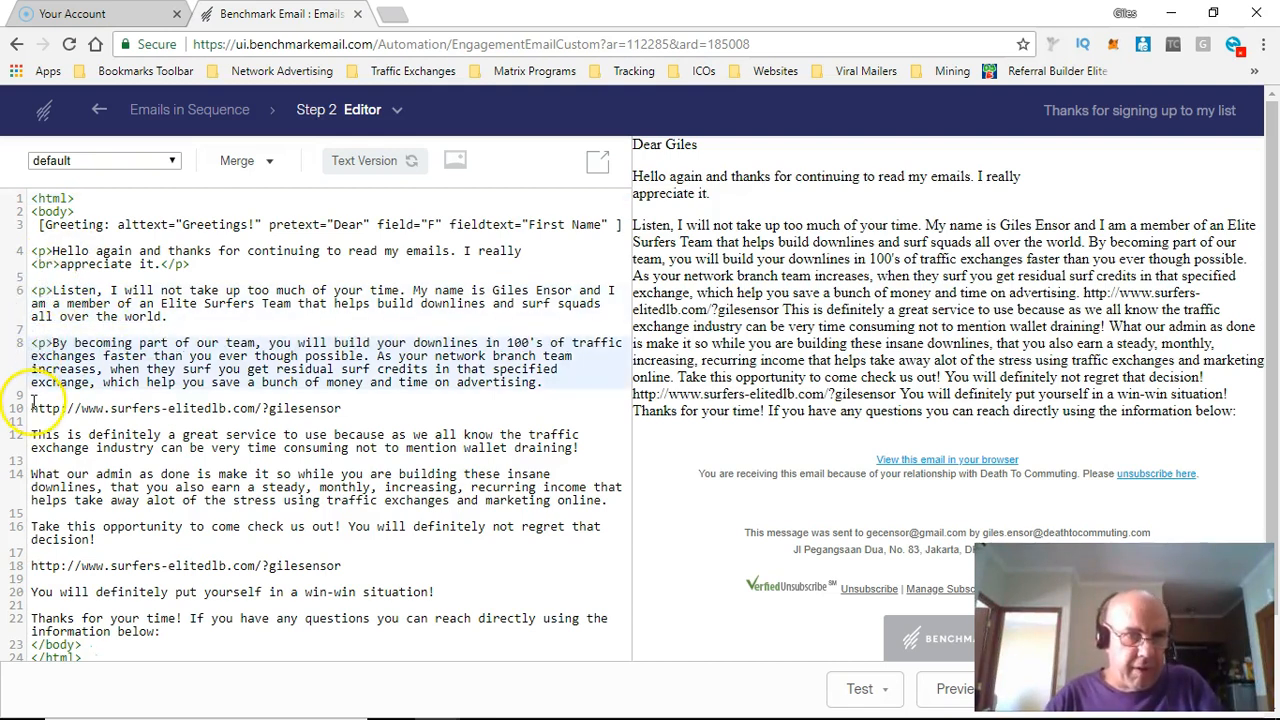
Delete the first surfers-elitedlb.com link line and its extra blank line below the "By becoming part of our team" paragraph
click(33, 405)
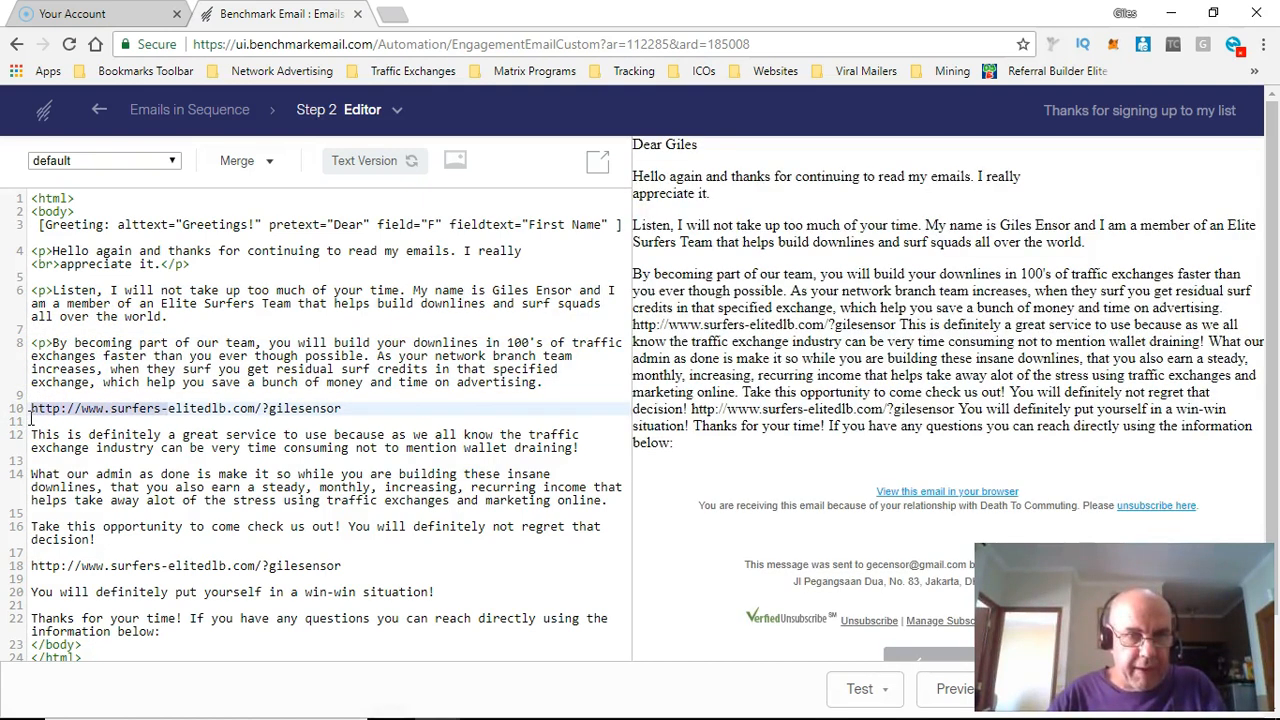
key(BackSpace)
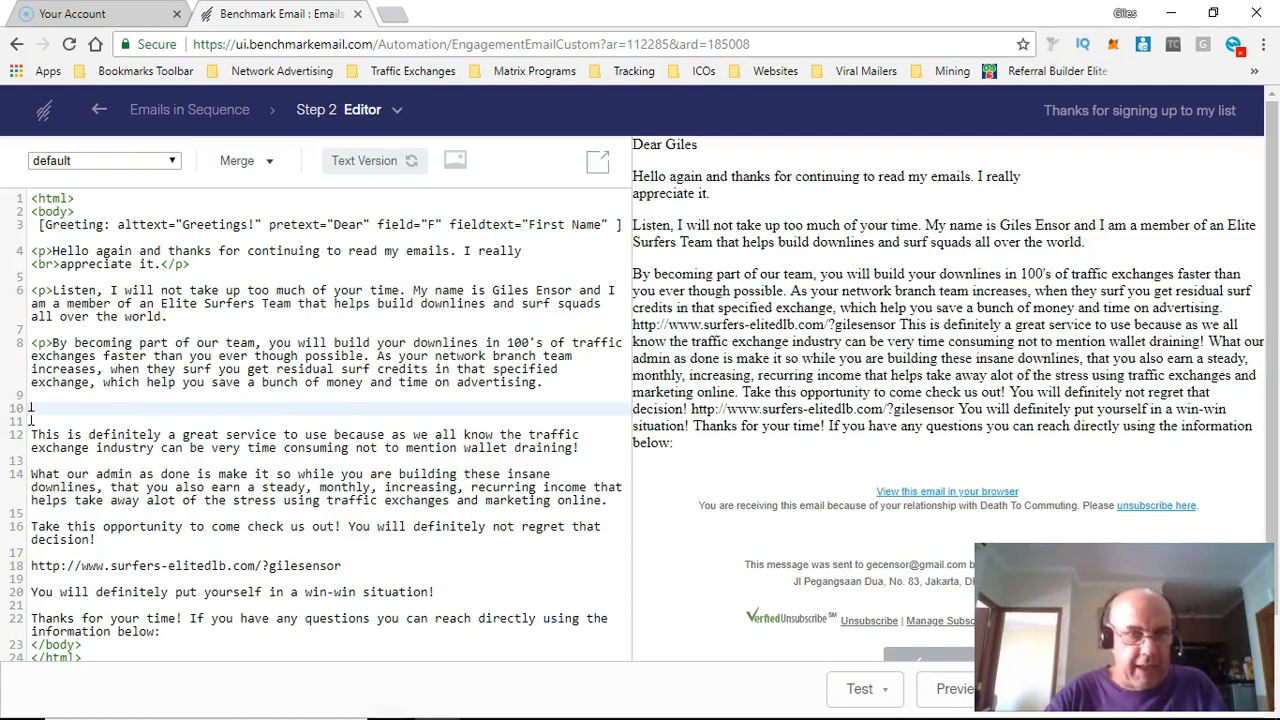
key(BackSpace)
key(BackSpace)
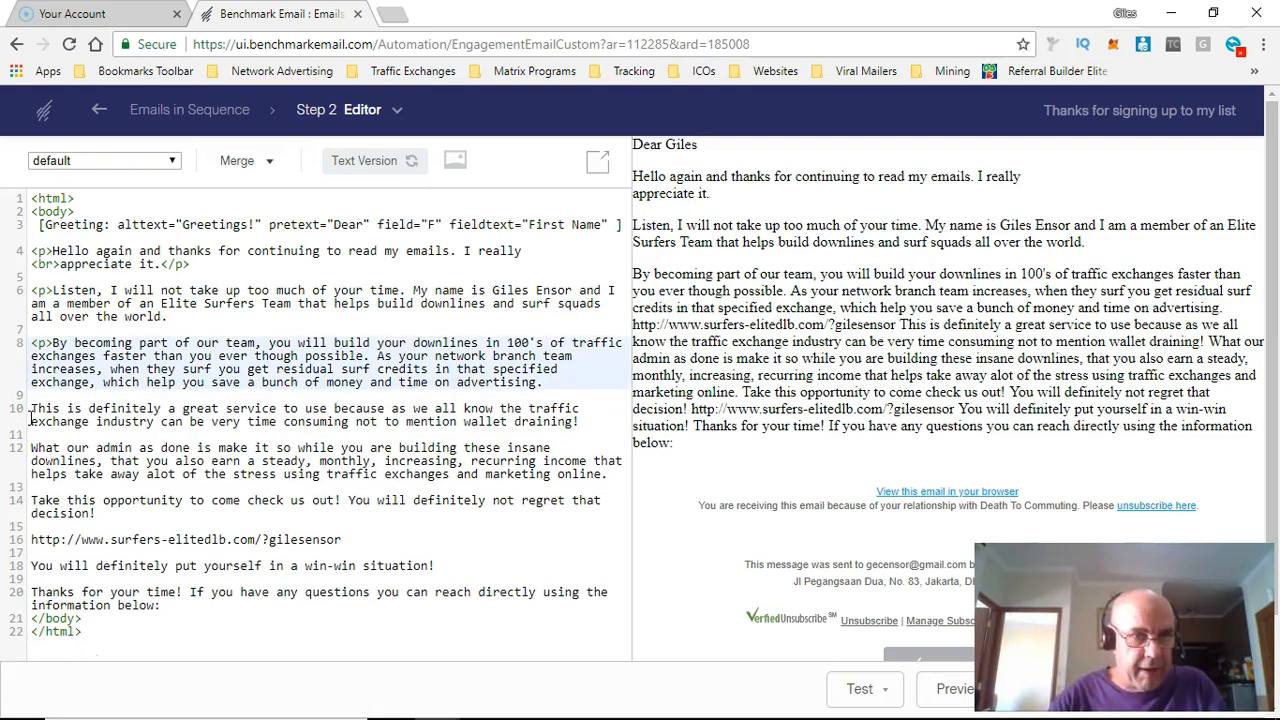
Insert <p> tags before the paragraphs starting "This is definitely a great service", "What our admin as done" and "Take this opportunity"
click(32, 412)
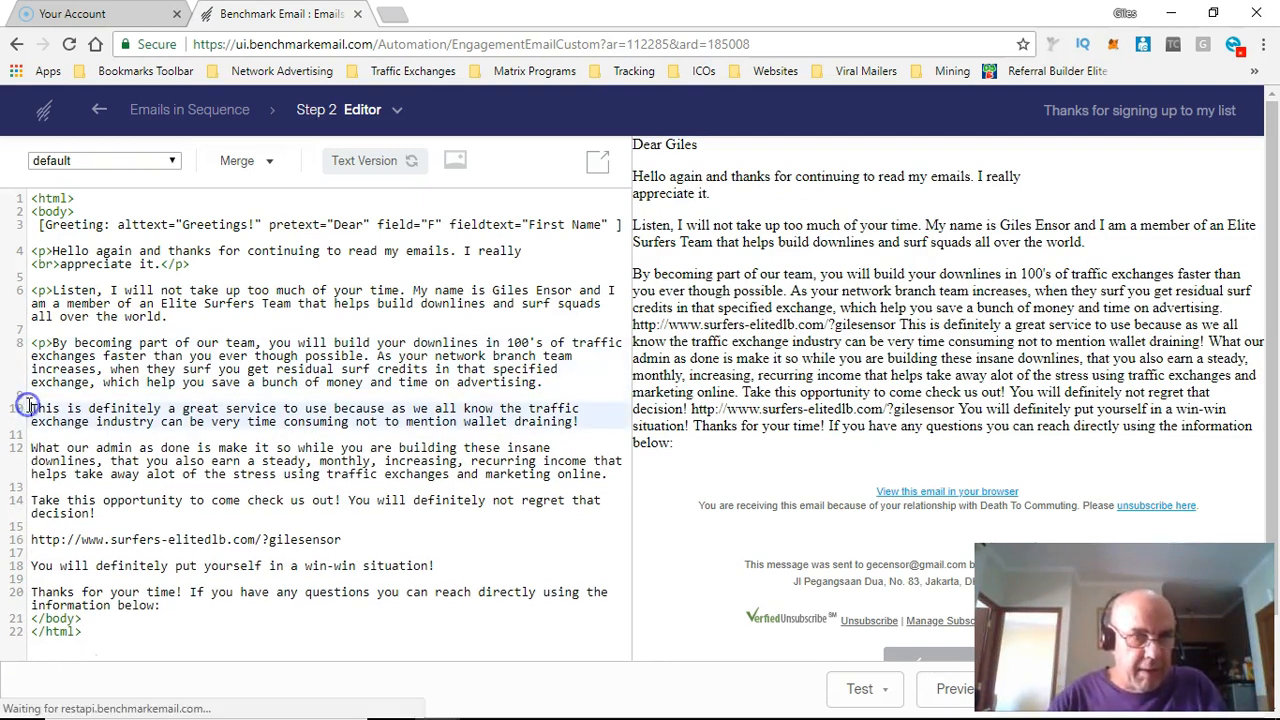
text(<p>)
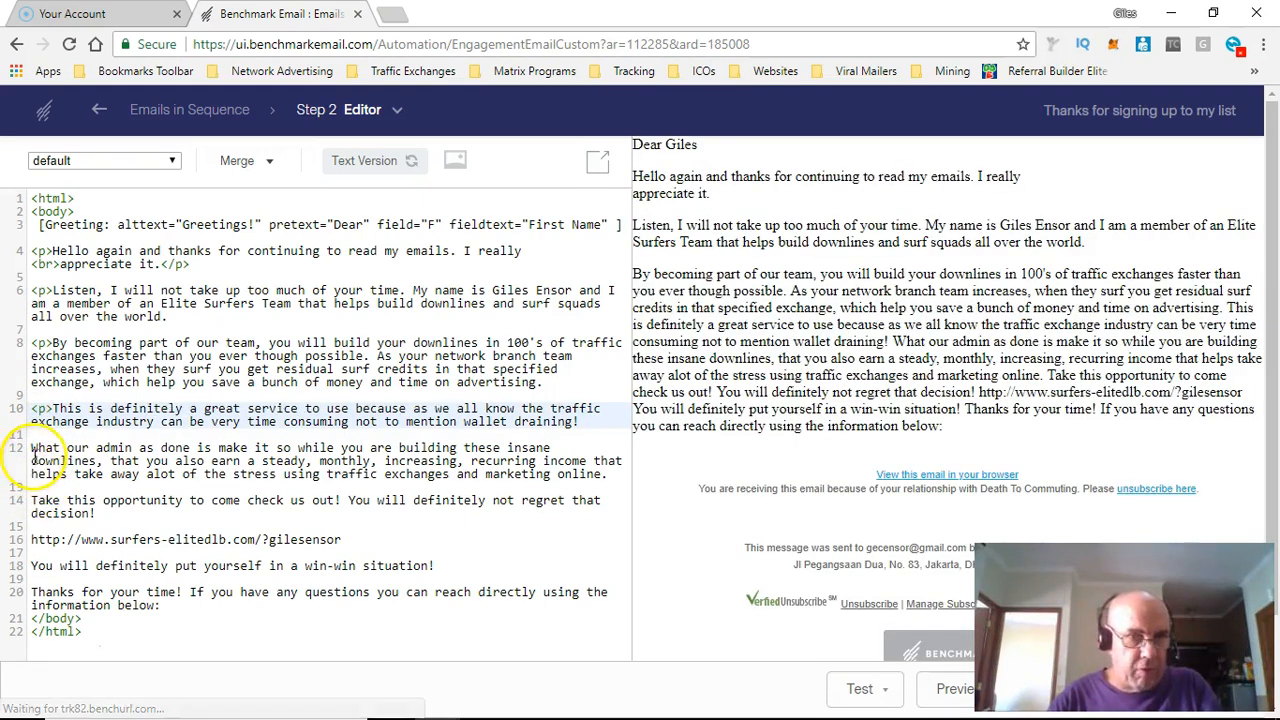
click(31, 452)
text(<p>)
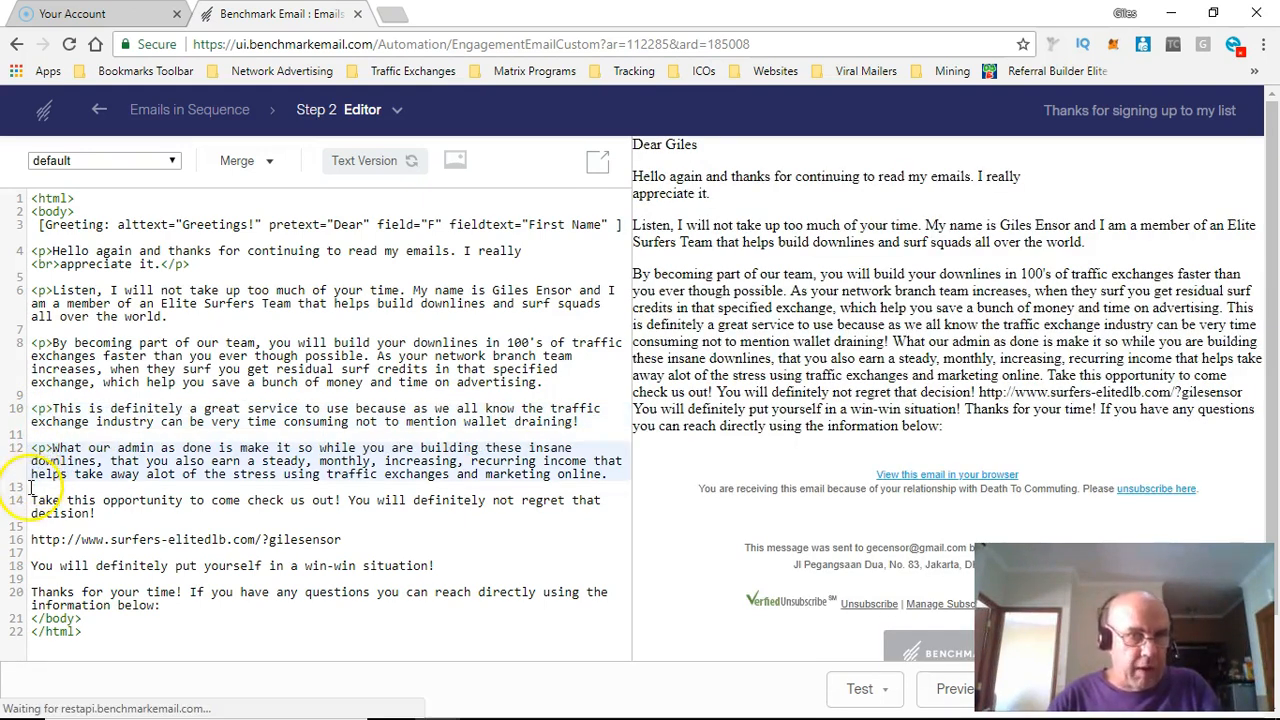
click(30, 495)
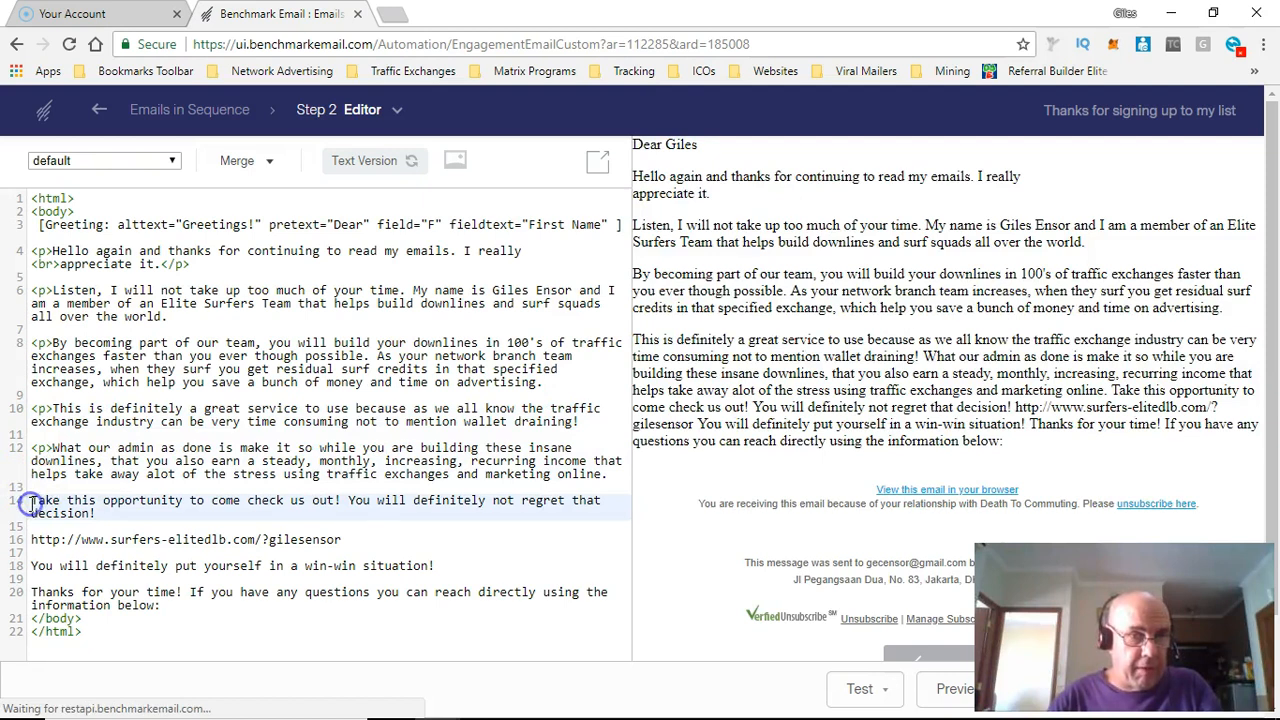
text(<p>)
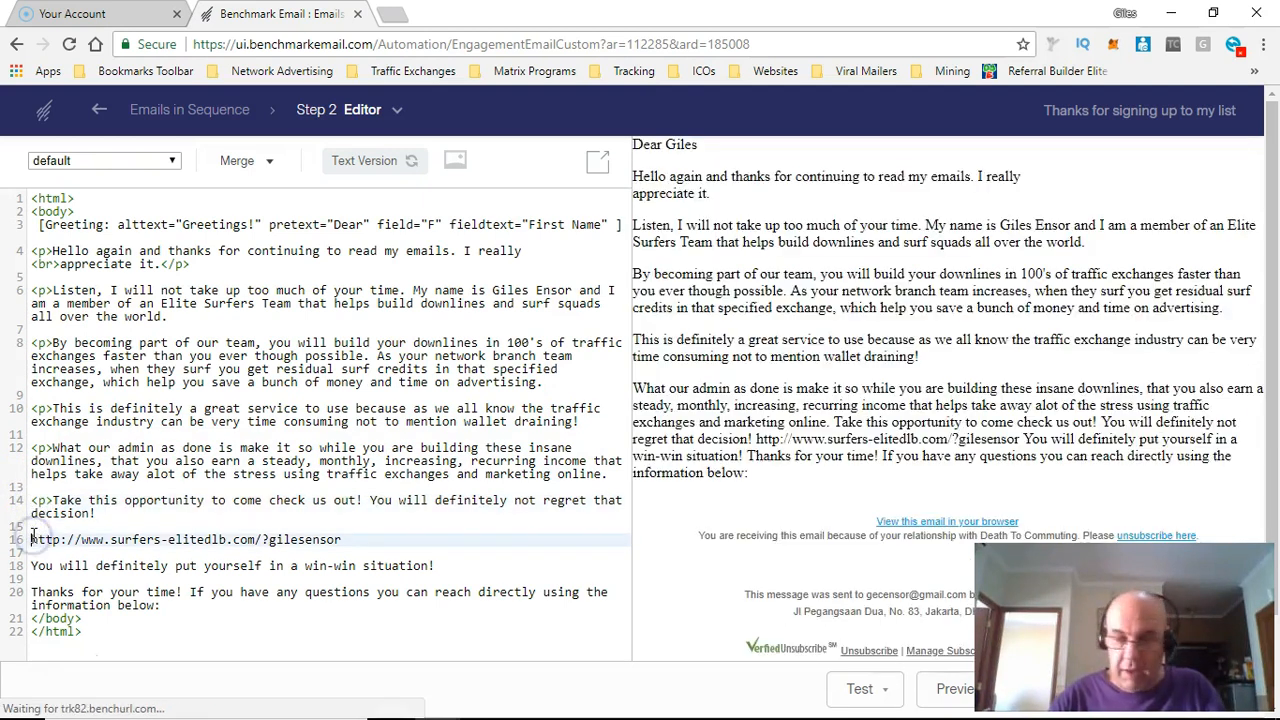
Delete the remaining surfers-elitedlb.com link line and the extra blank line below the "Take this opportunity" paragraph
triple_click(32, 537)
key(BackSpace)
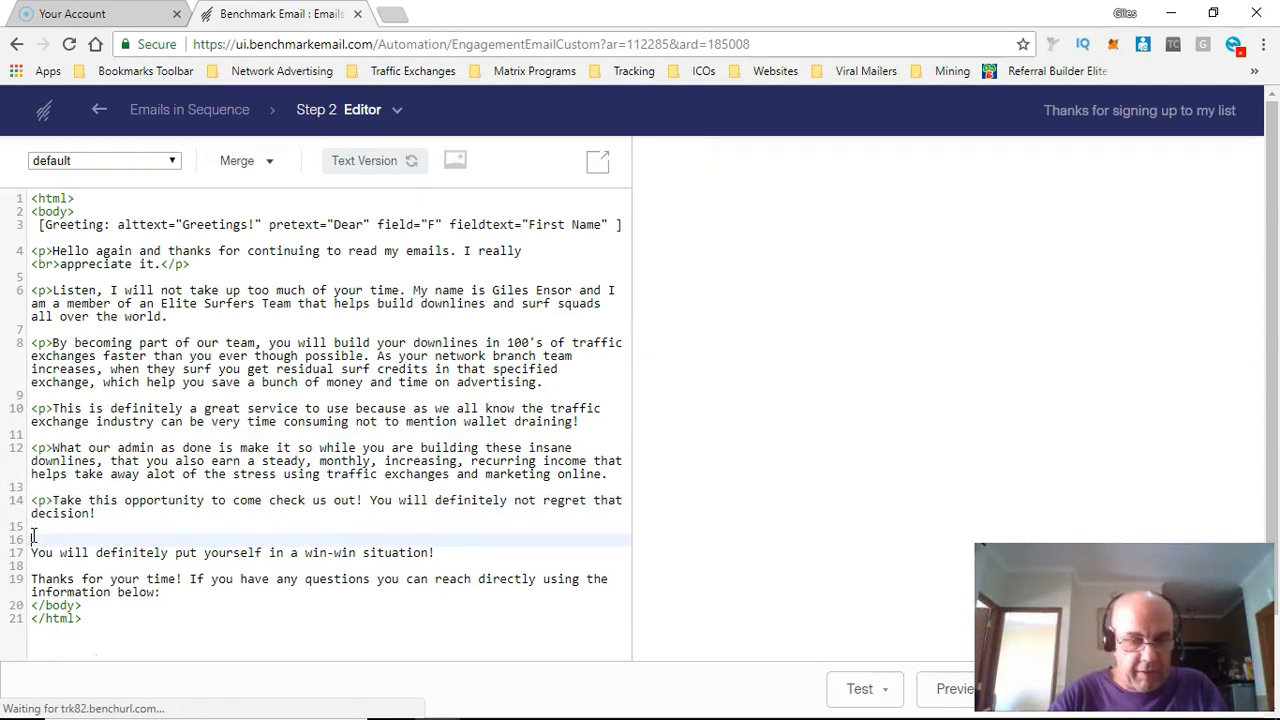
key(BackSpace)
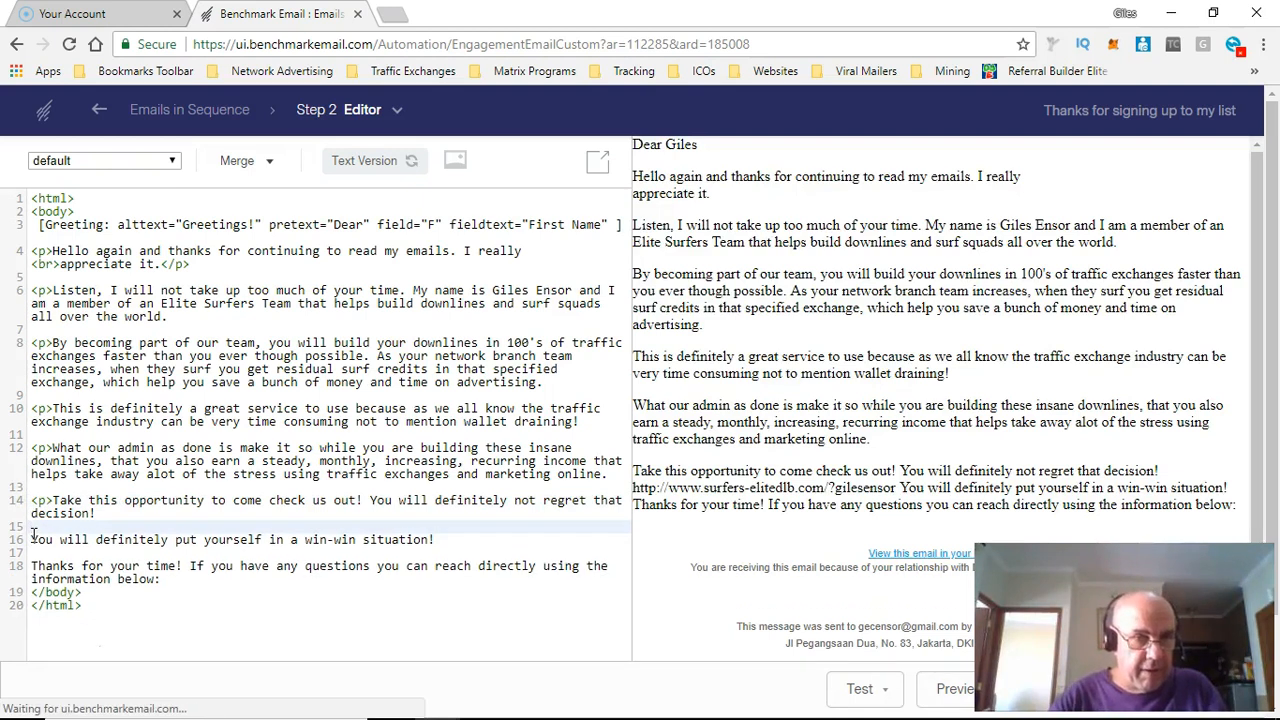
Insert a <p> tag before "You will definitely put yourself in a win-win situation!" and try to tag the "Thanks for your time!" line
click(31, 539)
text(<p>)
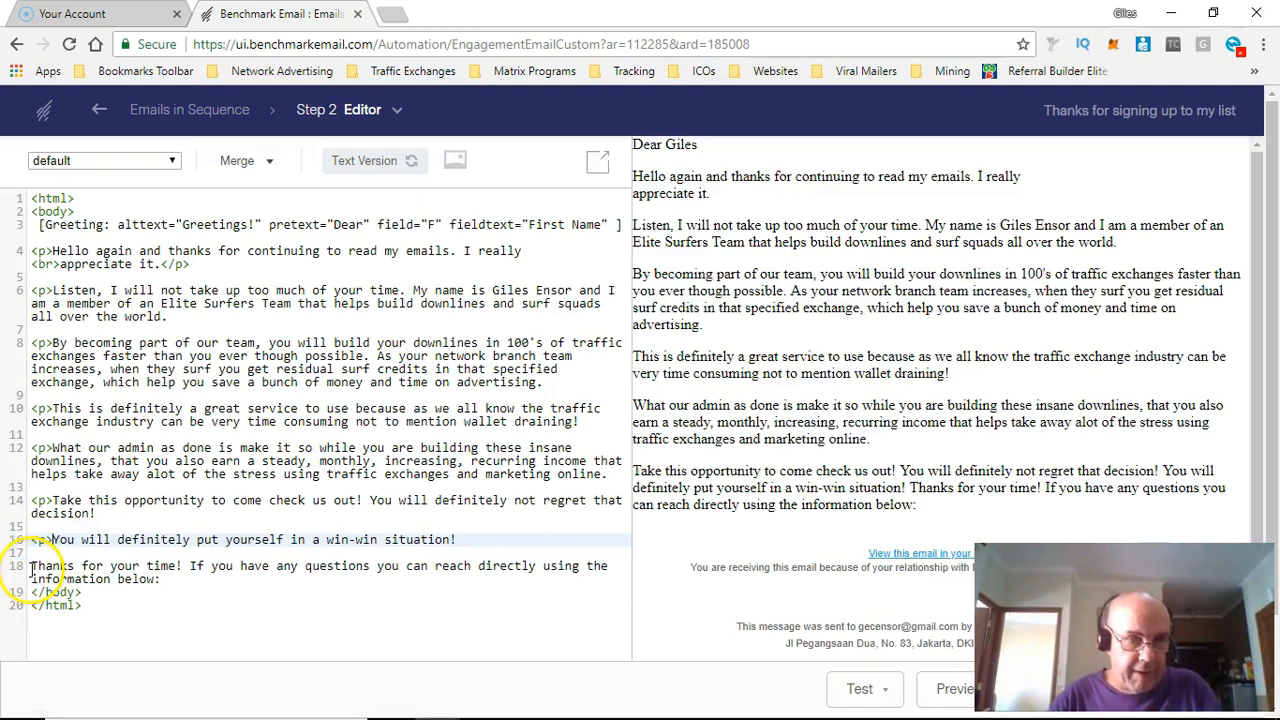
click(31, 567)
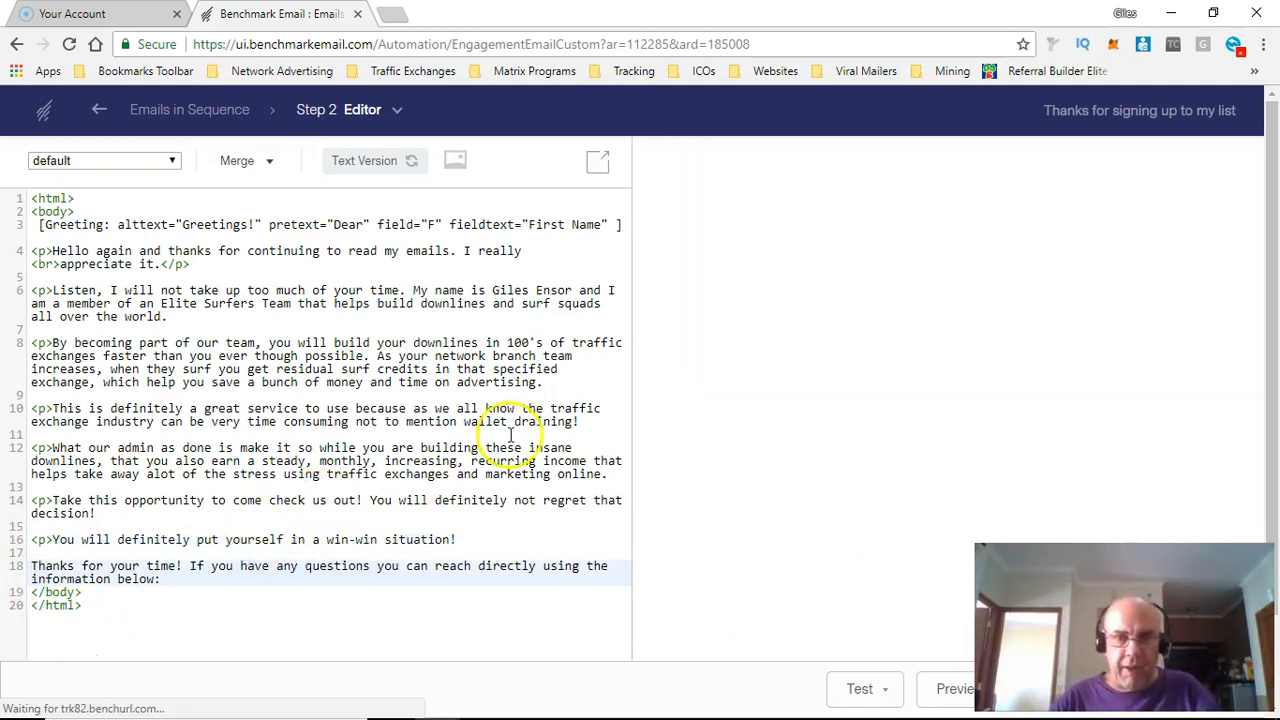
text(v)
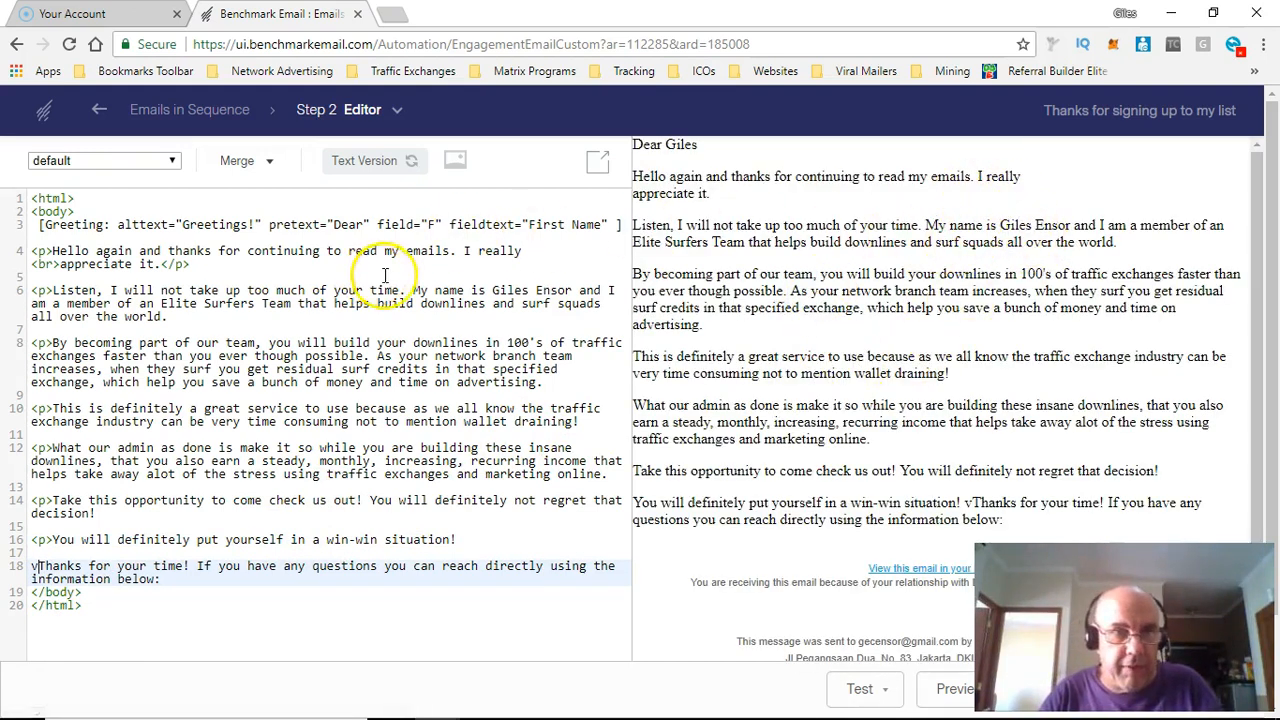
Insert <br> tags in the "Listen" paragraph between the sender's first and last name and before "downlines and surf squads"
click(537, 291)
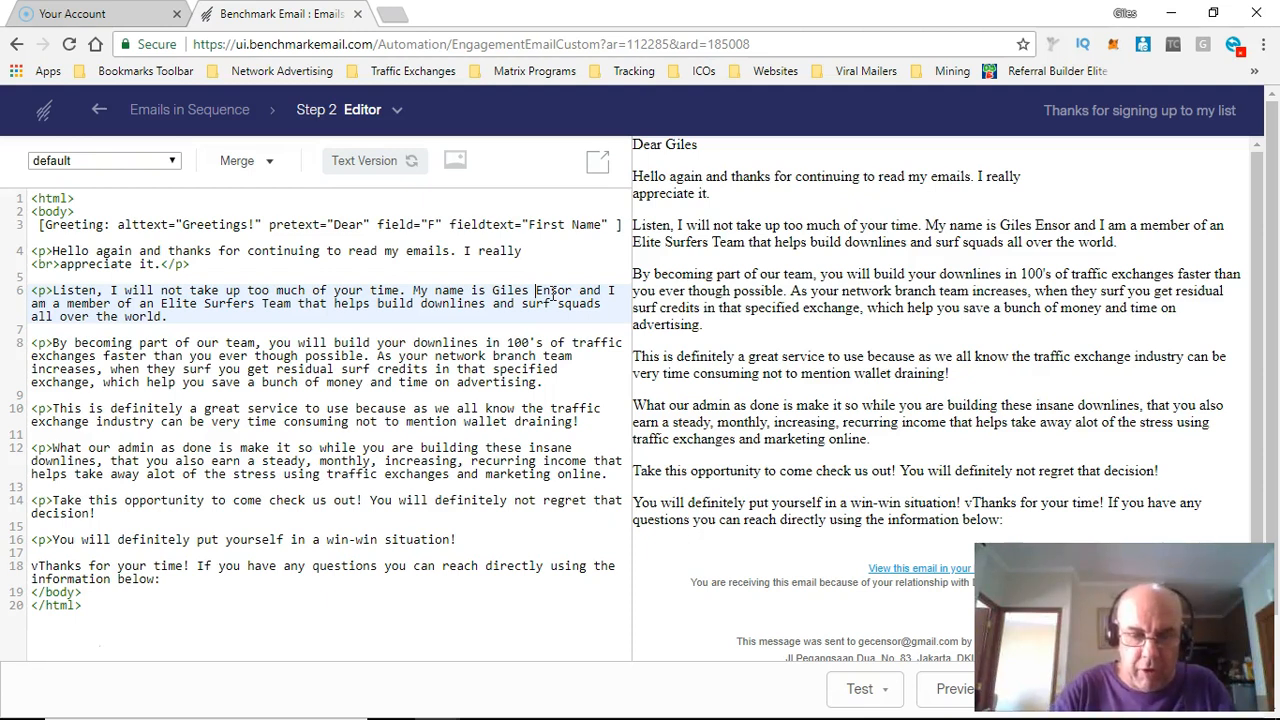
text(<br)
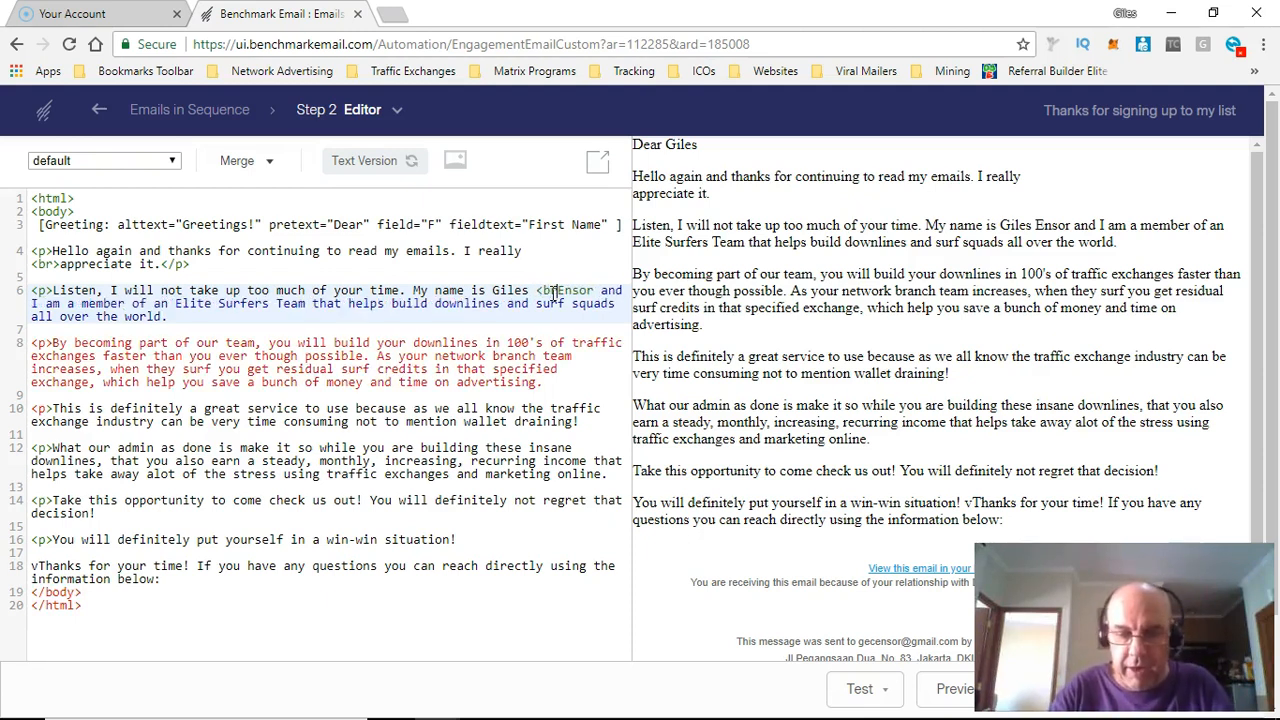
text(>)
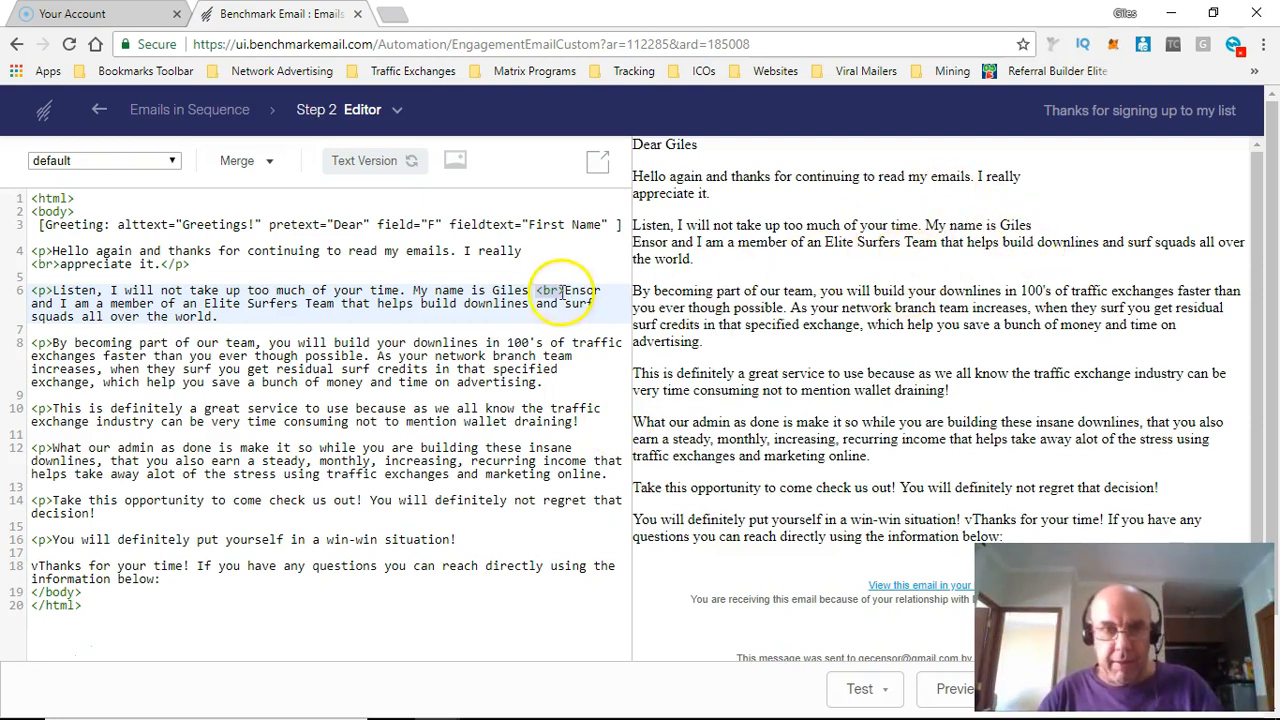
text(<br>)
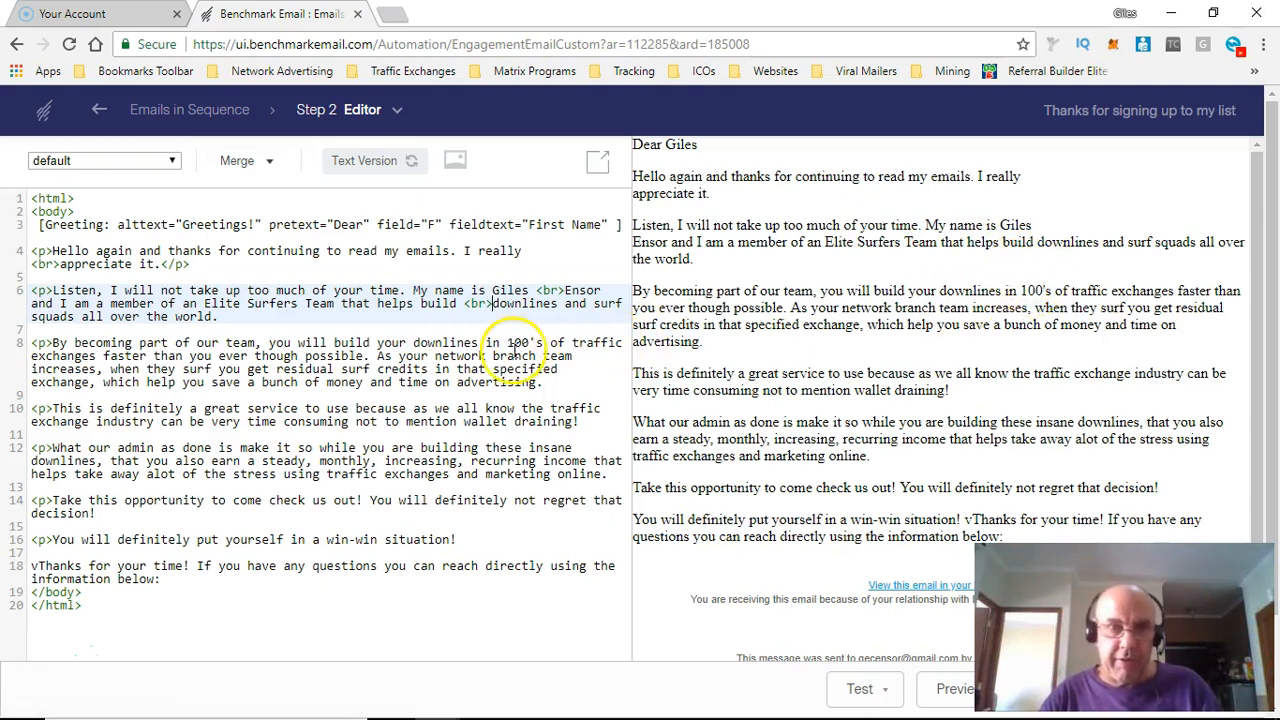
Insert <br> tags in the "By becoming part of our team" paragraph before "100's", "your network branch", "surf credits" and "of money"
click(528, 368)
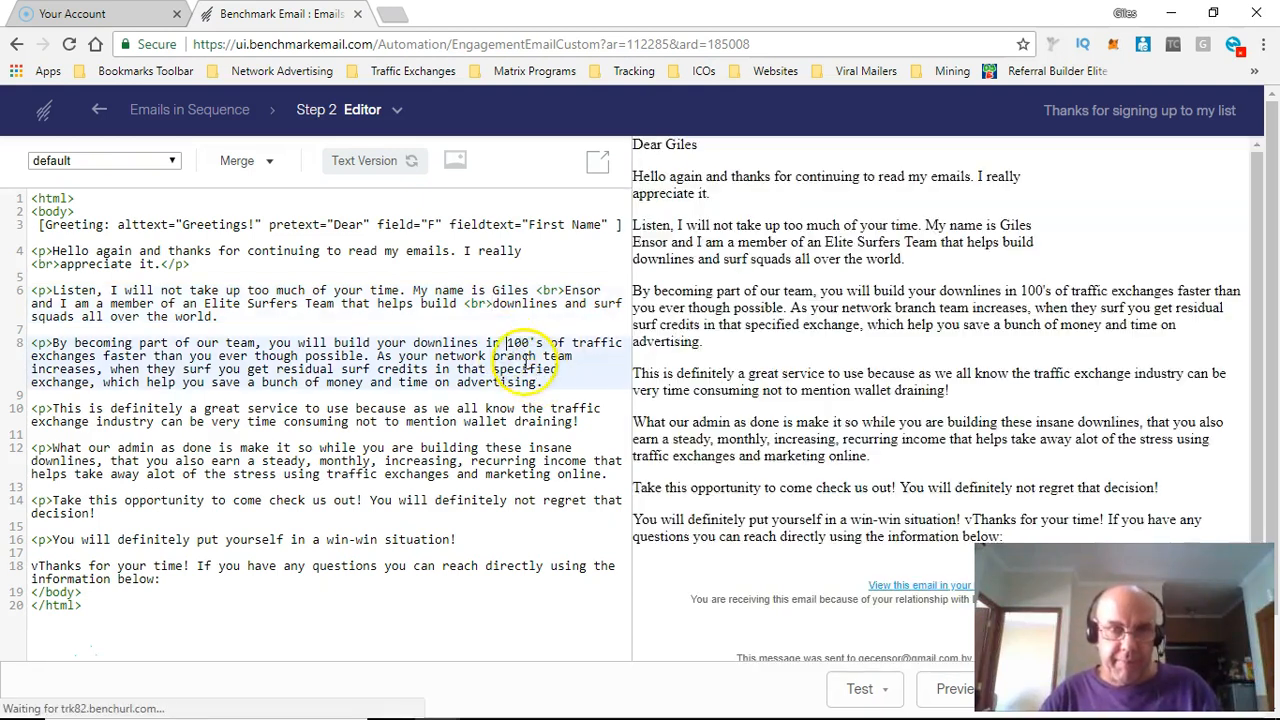
text(<br>)
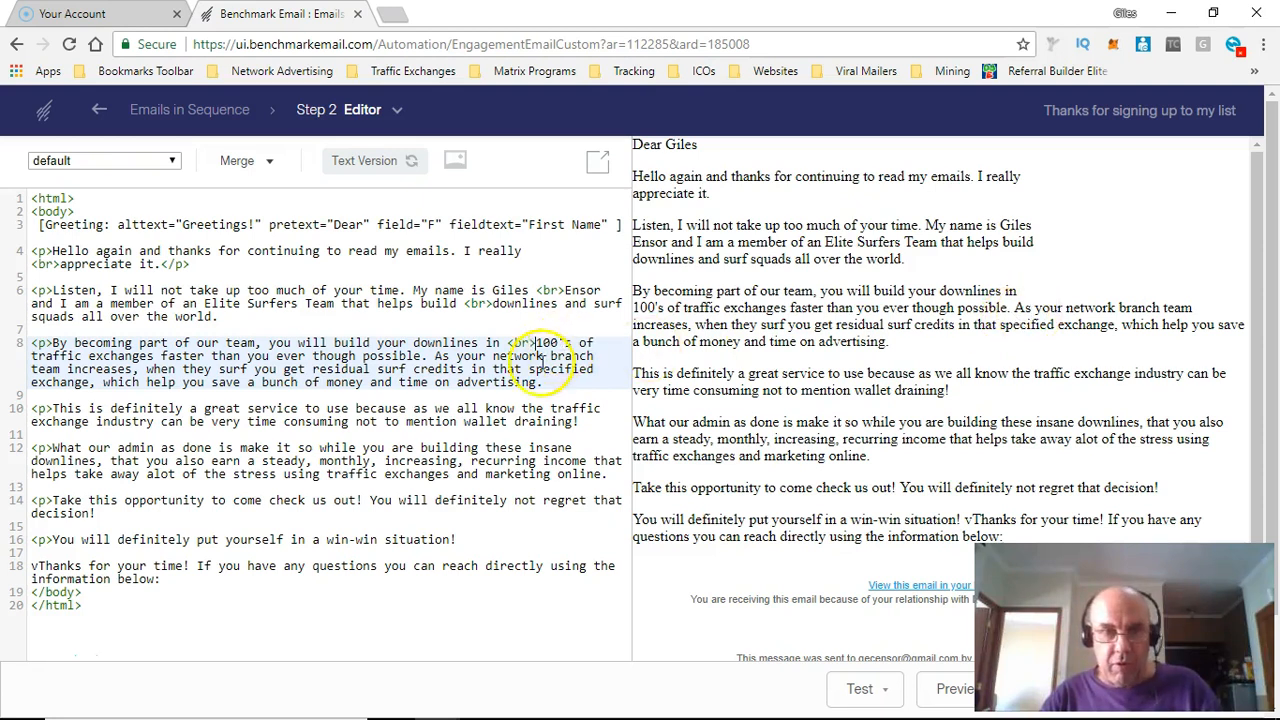
text(<br>)
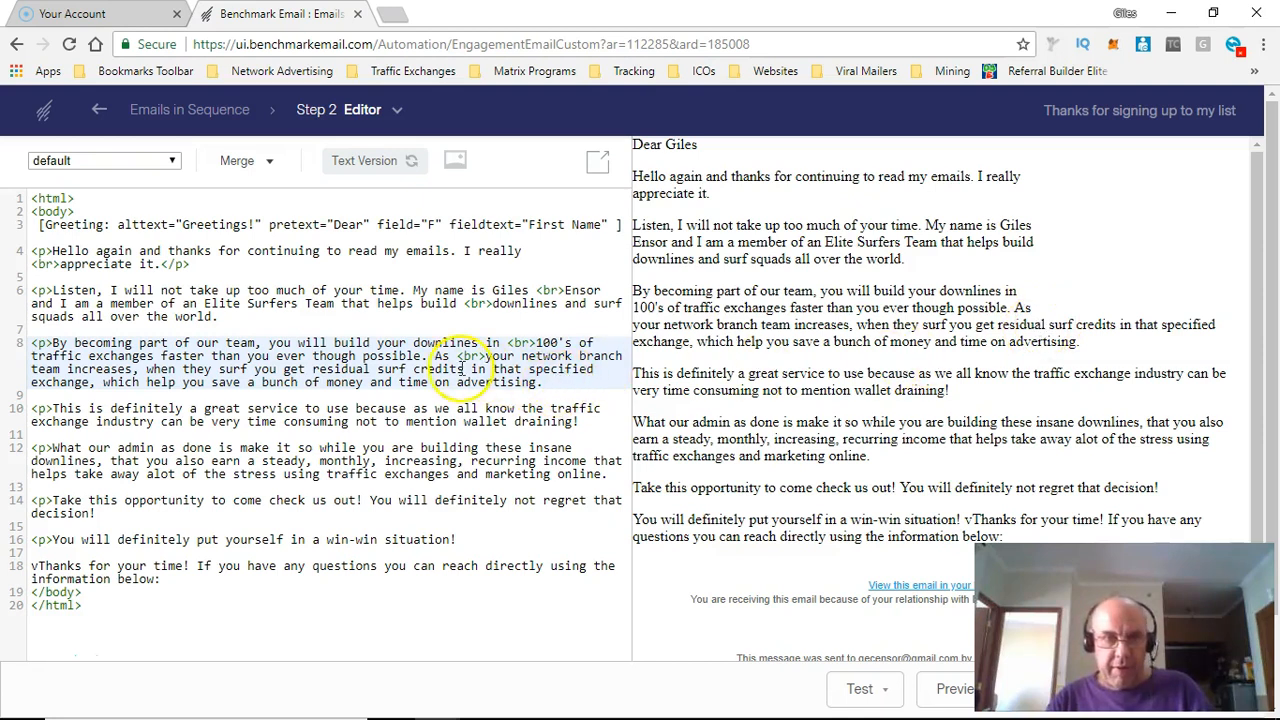
text(<br>)
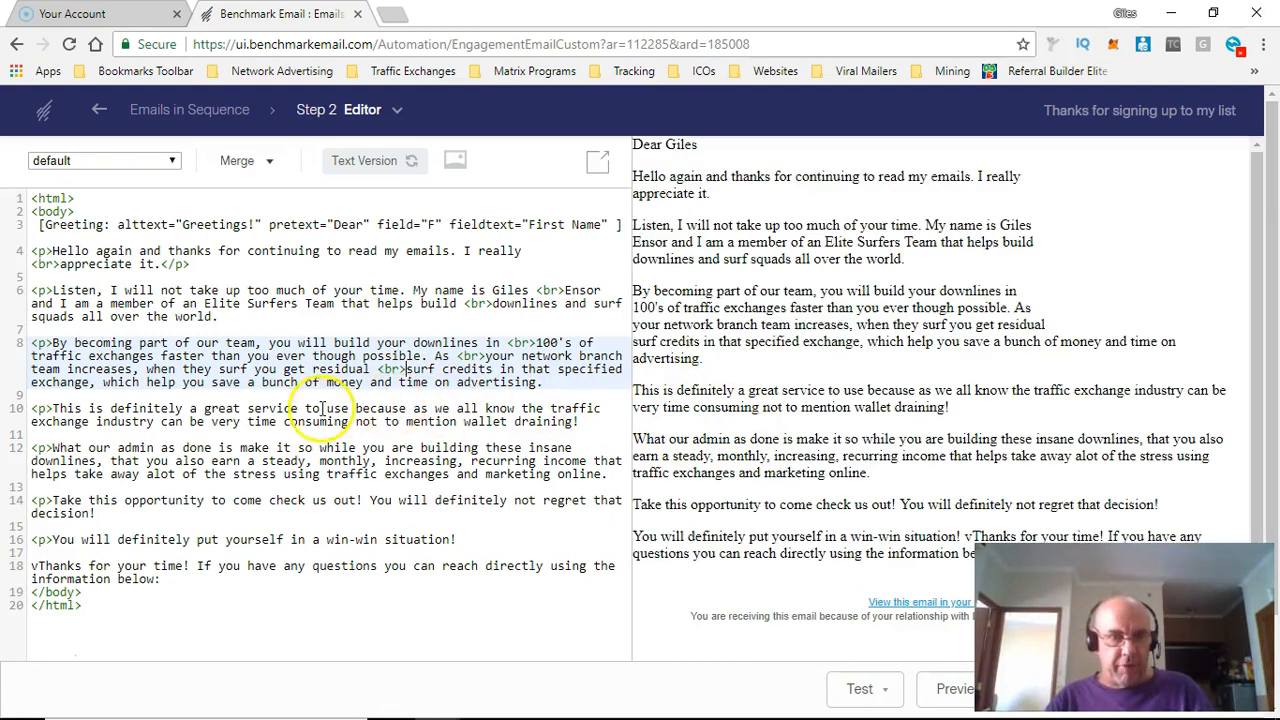
click(308, 382)
text(<br>)
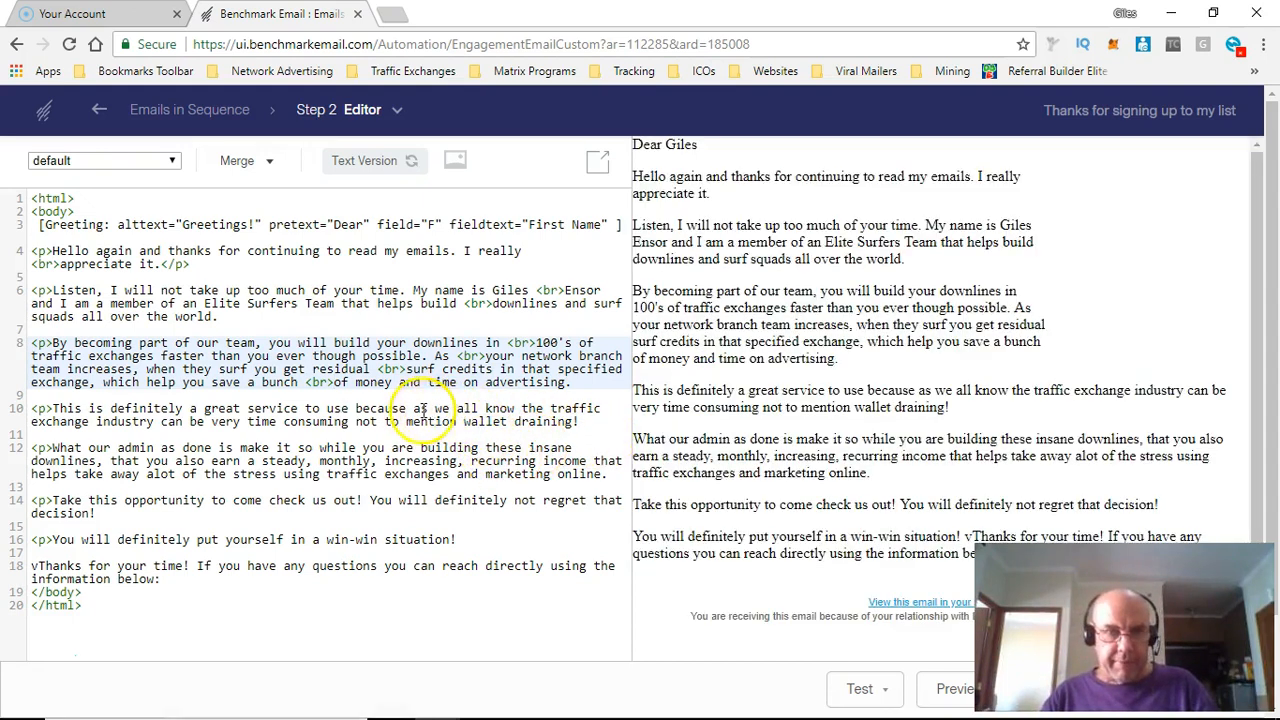
Insert a <br> tag before "traffic exchange industry" in the "This is definitely a great service" paragraph and review the email preview
click(551, 408)
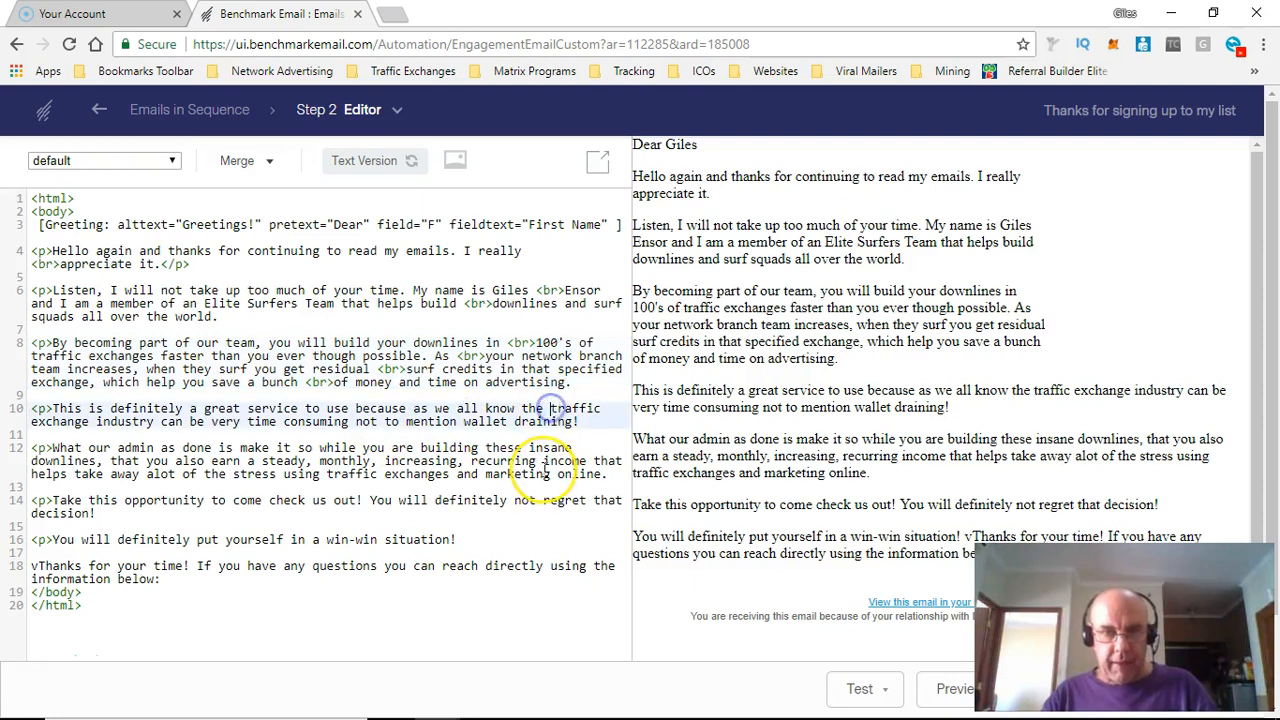
text(<br>)
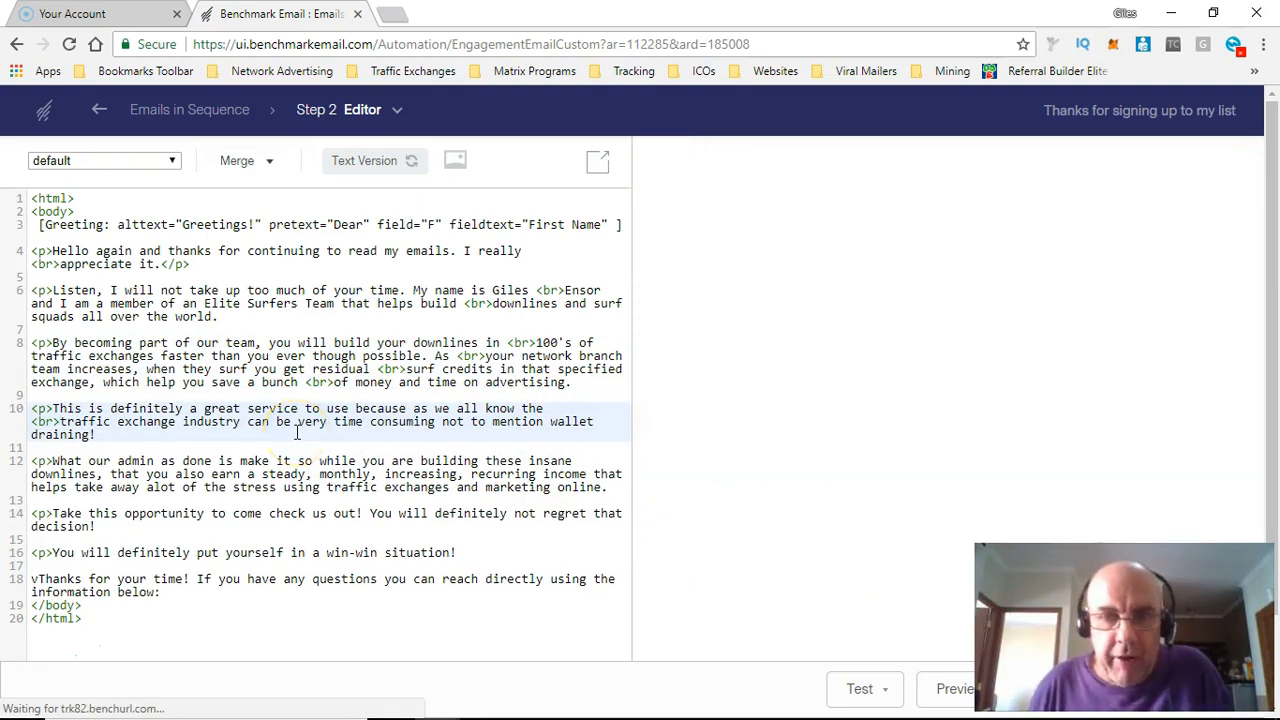
scroll(830, 320, down, 5)
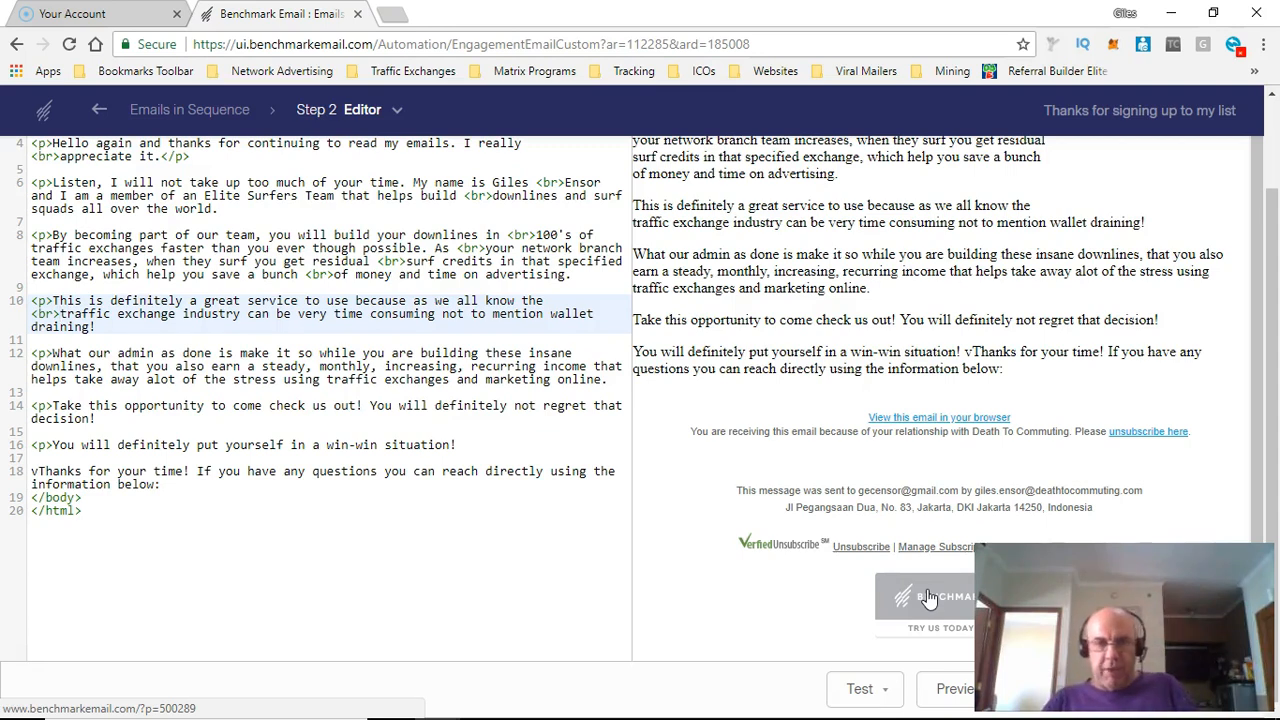
scroll(690, 410, up, 2)
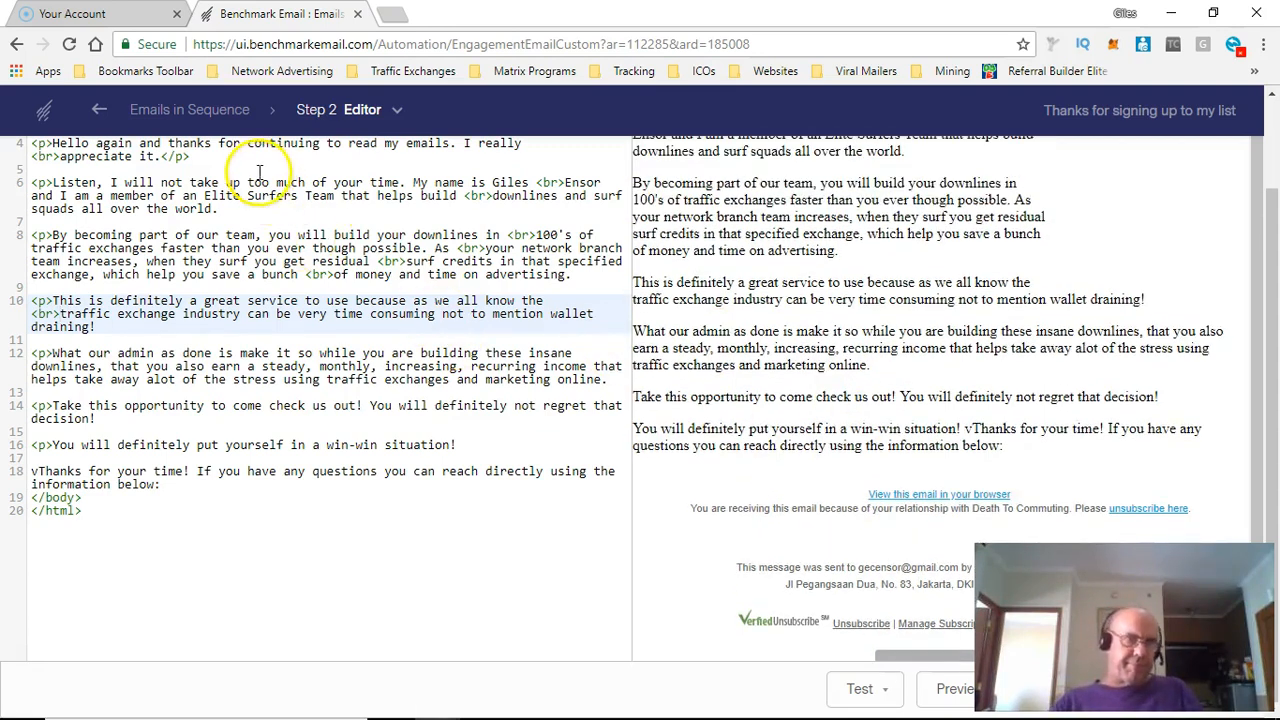
scroll(400, 190, up, 2)
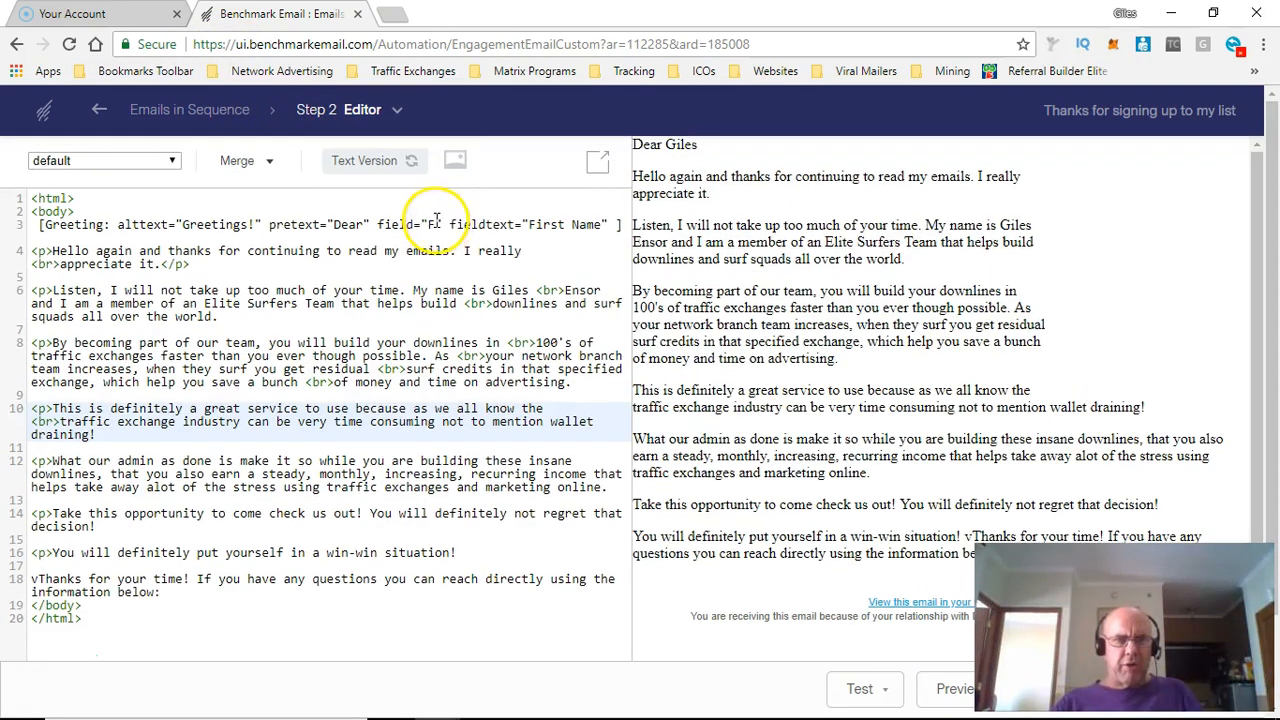
Save the welcome email, return to the email sequence and activate the Test List Autoresponder automation
scroll(780, 300, down, 4)
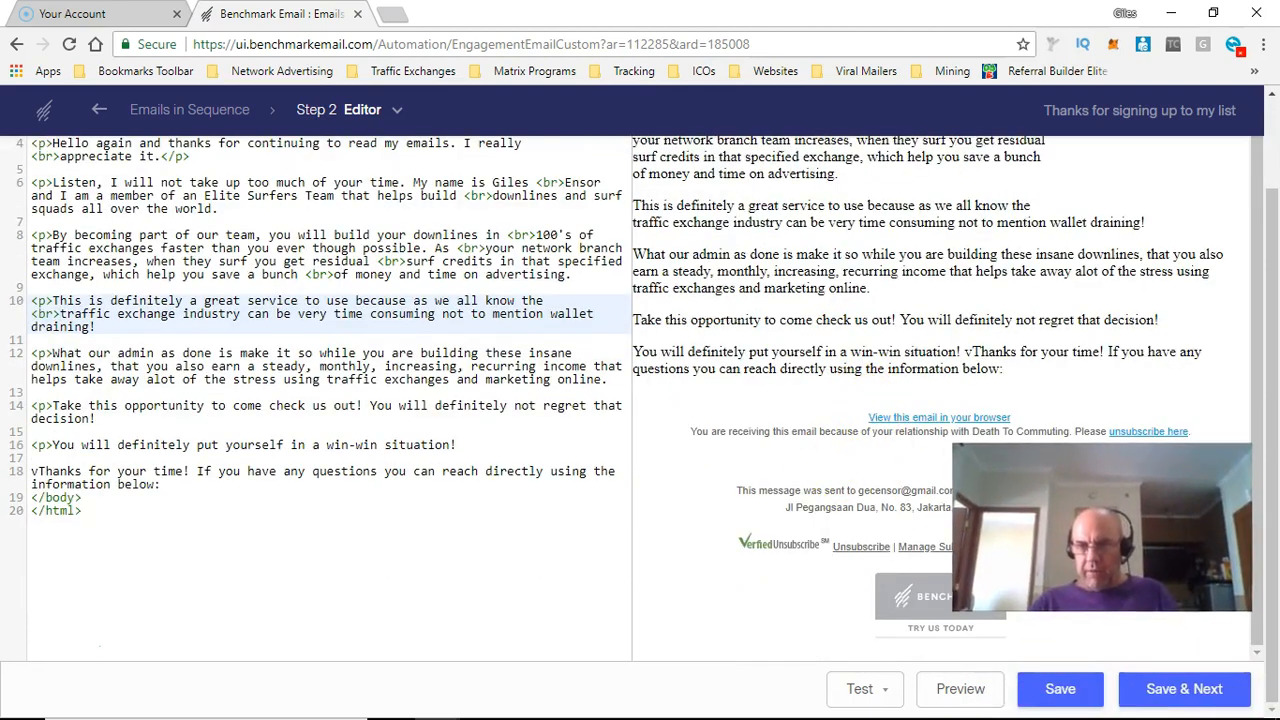
click(1229, 688)
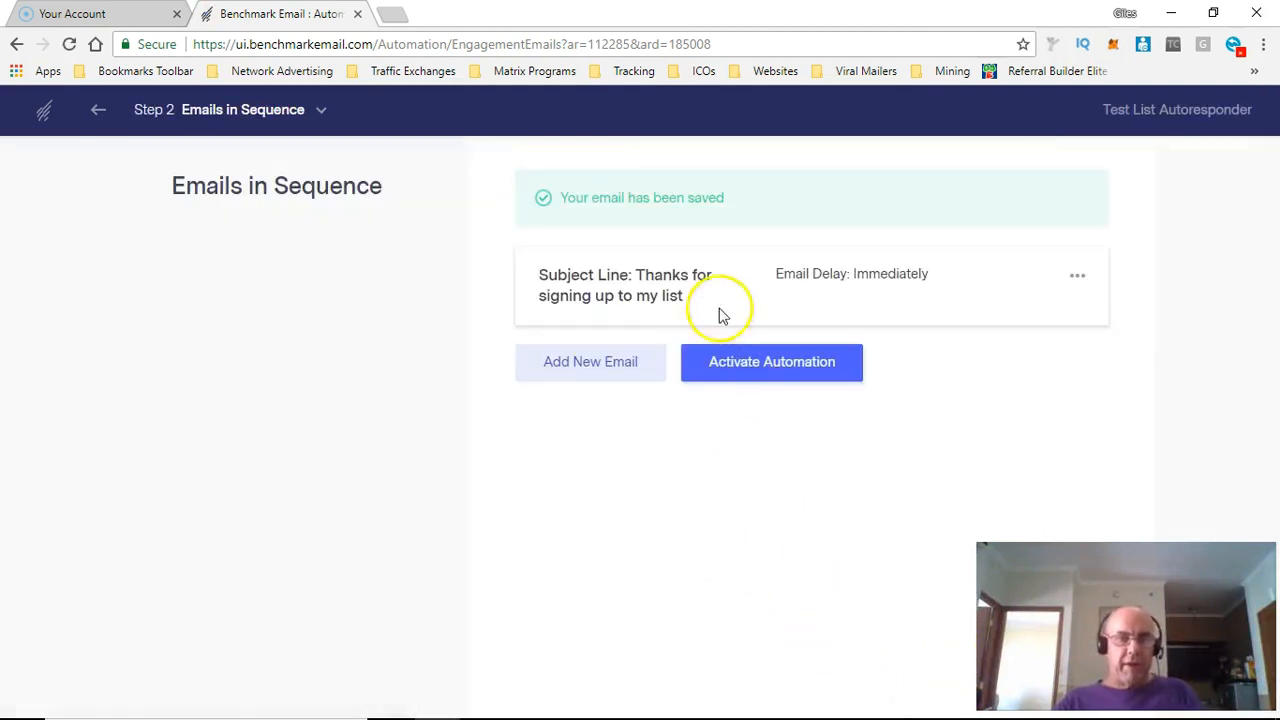
click(747, 362)
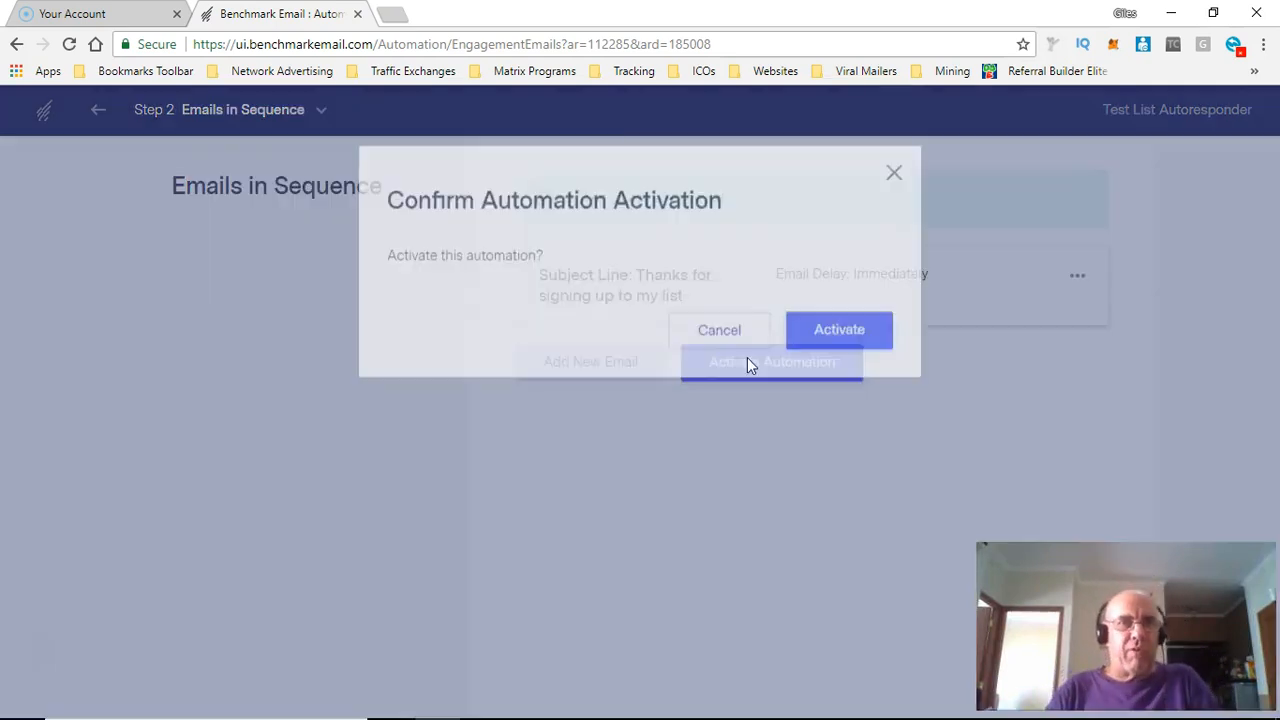
click(830, 466)
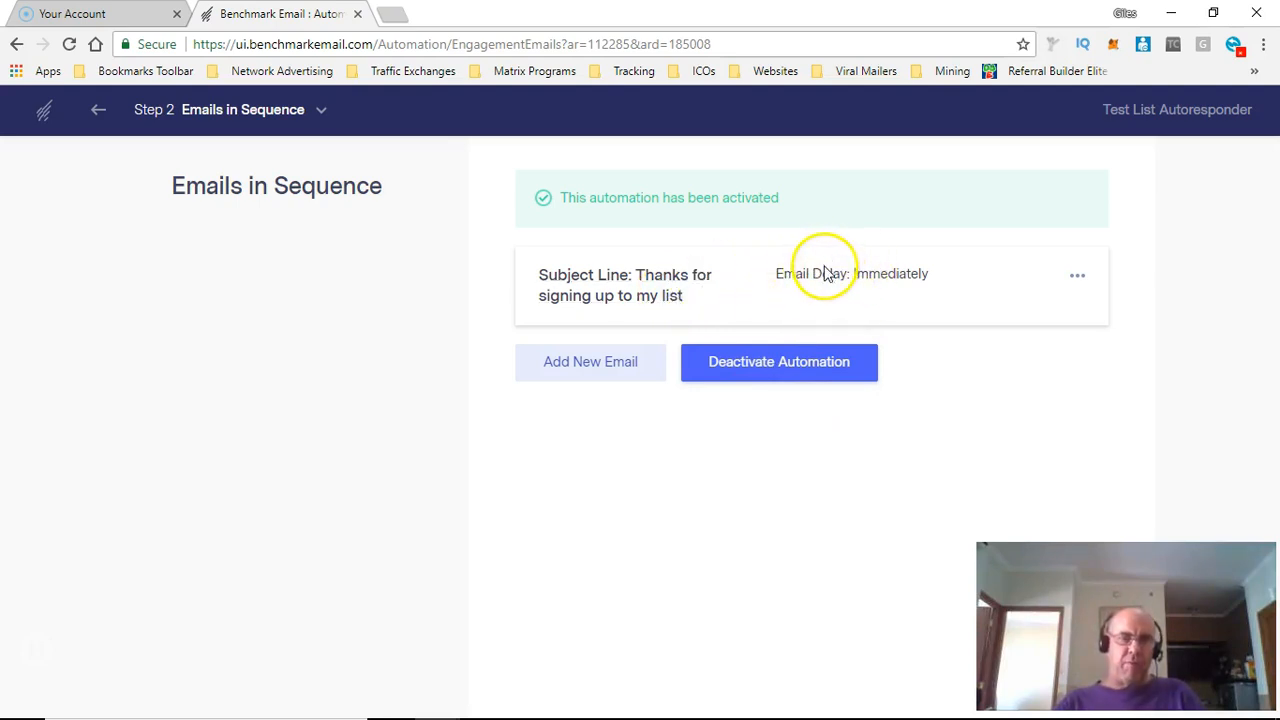
Try to open the activated "Thanks for signing up to my list" email for editing and dismiss the notice
click(630, 294)
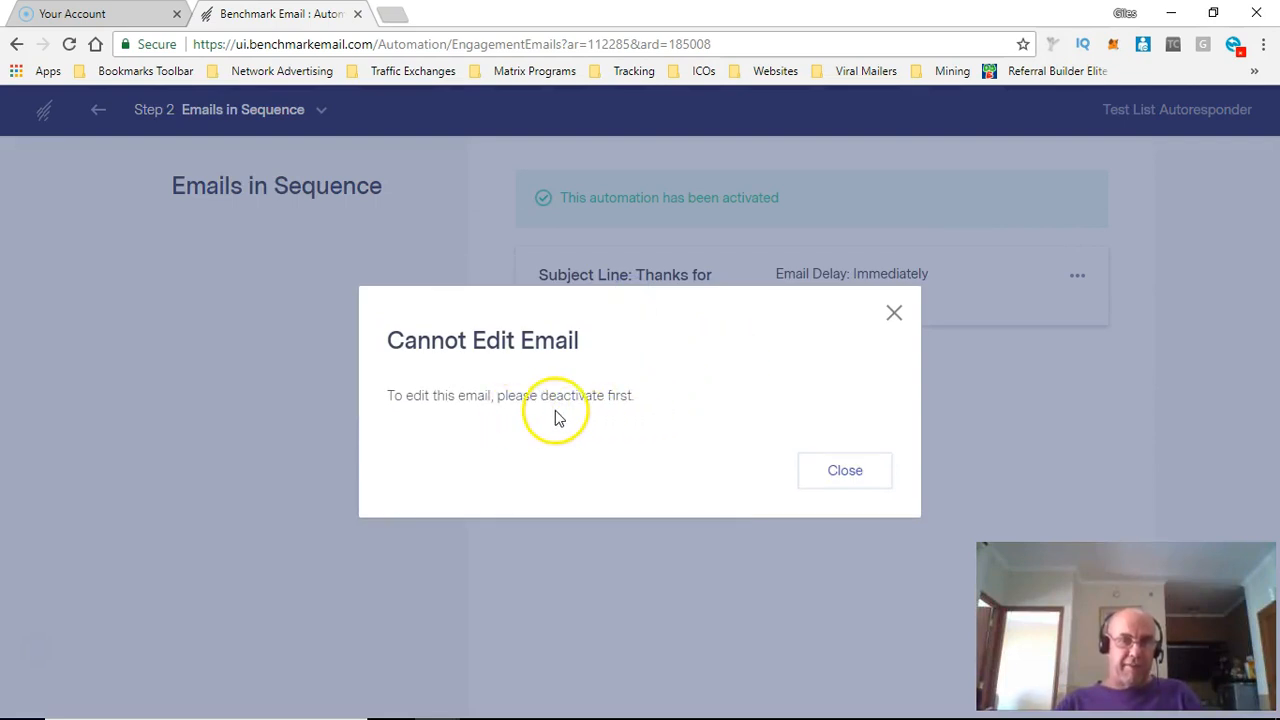
click(892, 316)
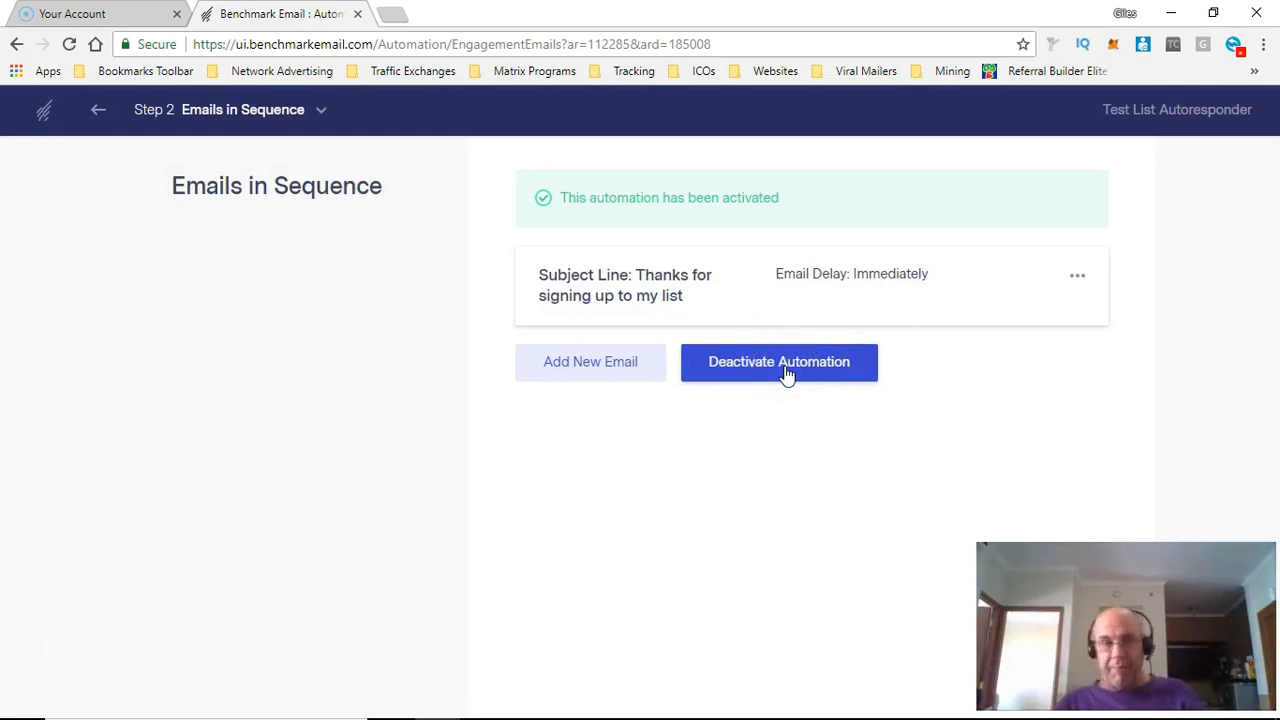
View the blank details form for adding another email to the sequence and leave it for the home page
click(615, 372)
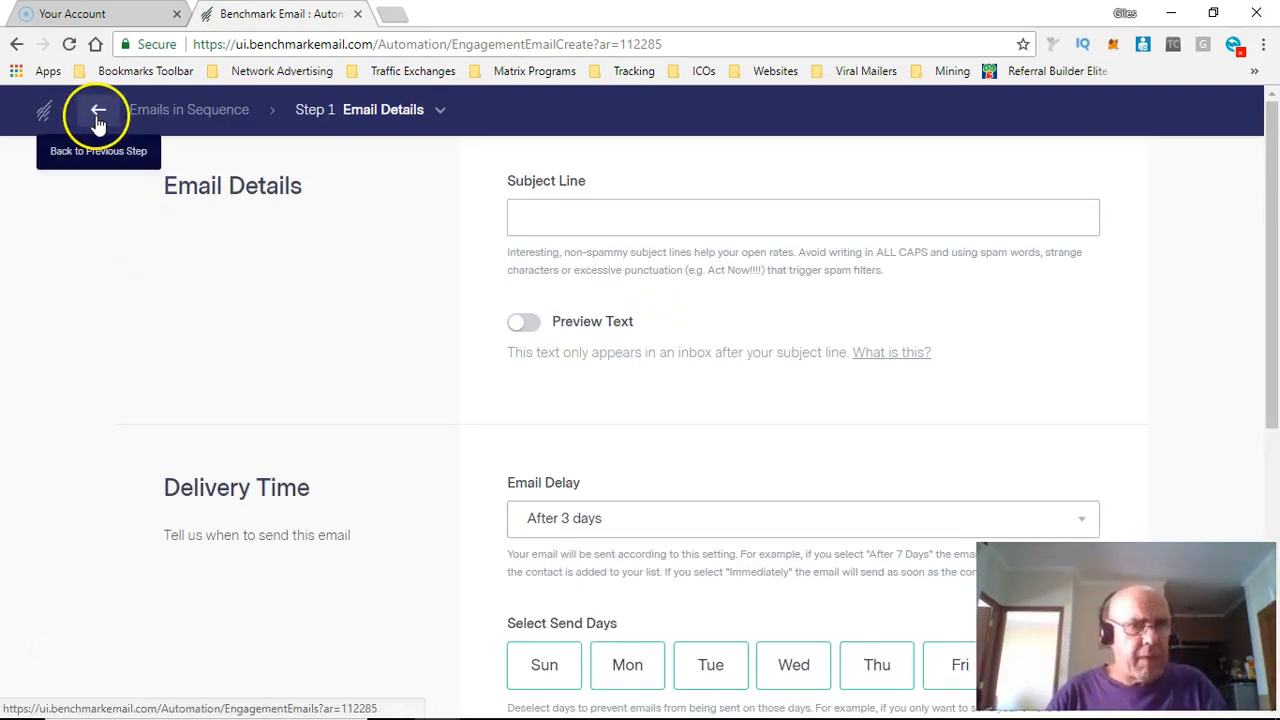
click(43, 112)
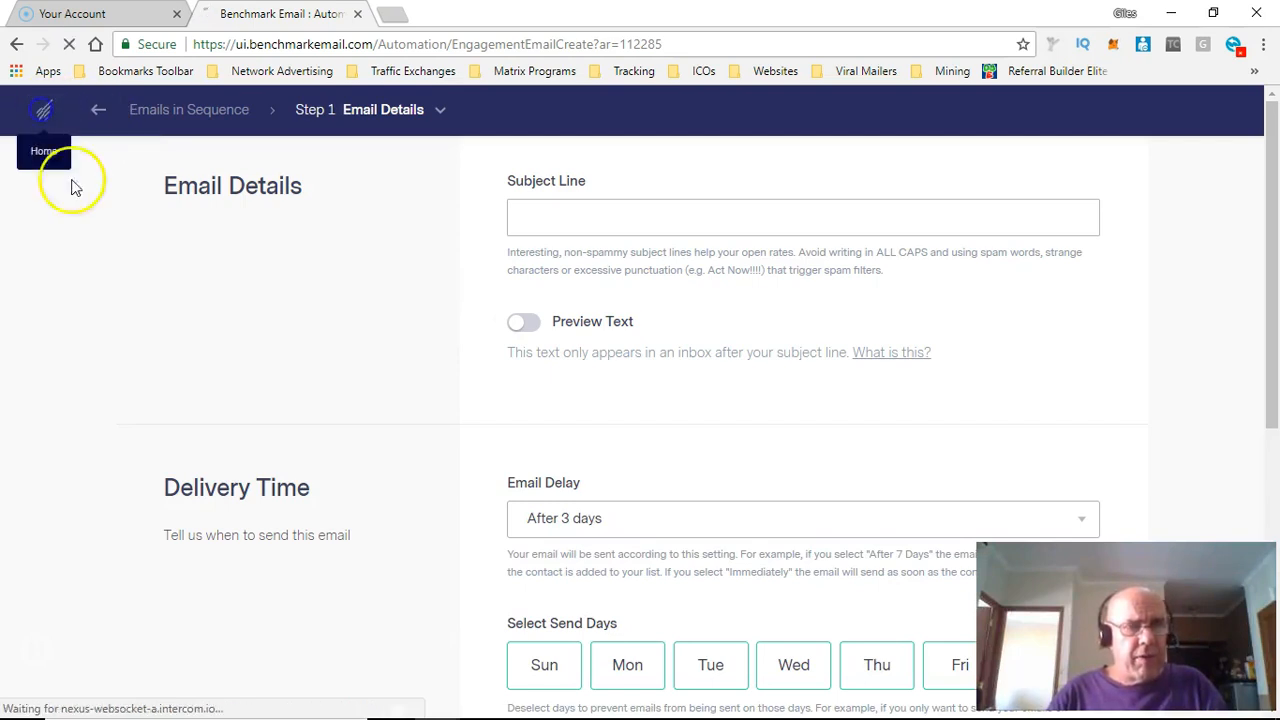